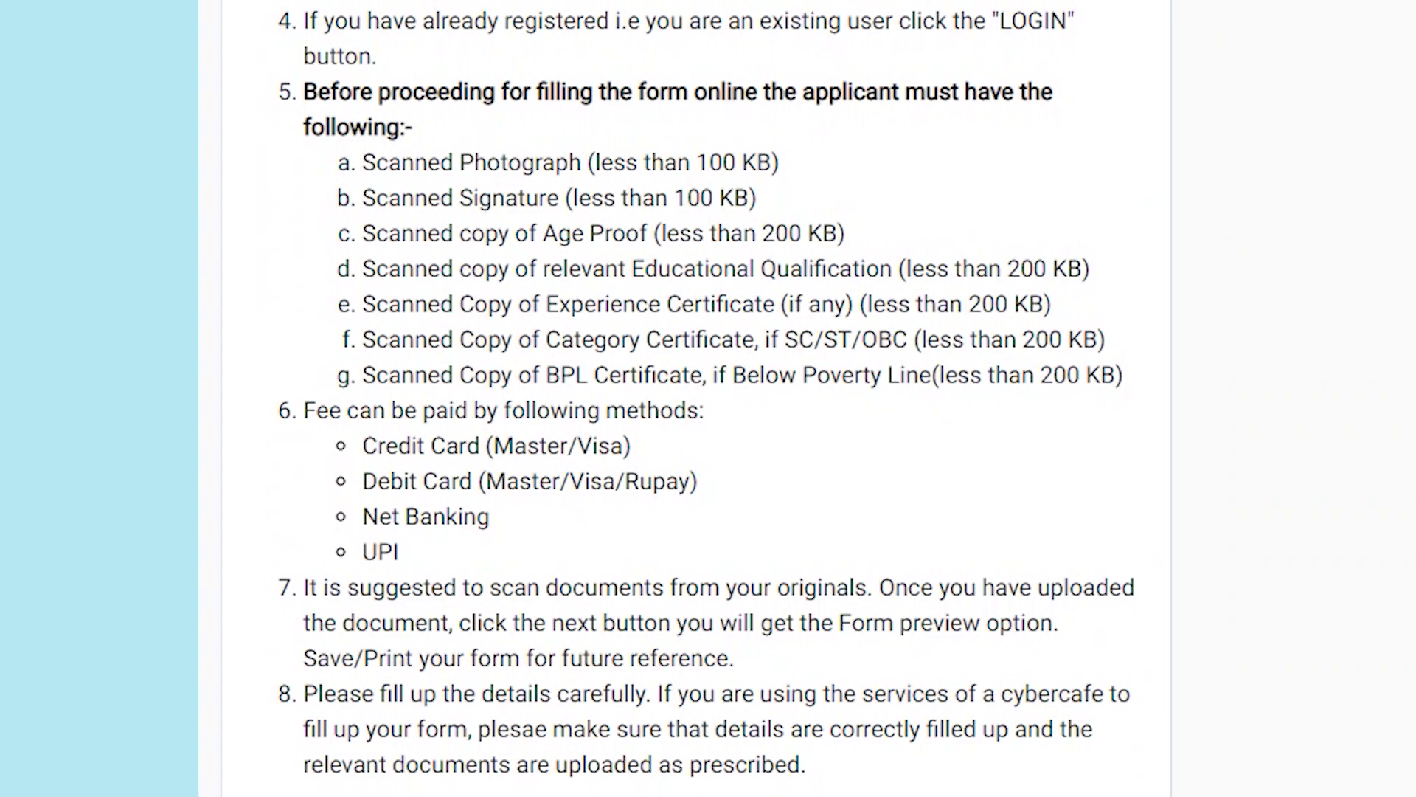
Step: Return to the top of the home page and start a new student registration
scroll(708, 398, "down", 8)
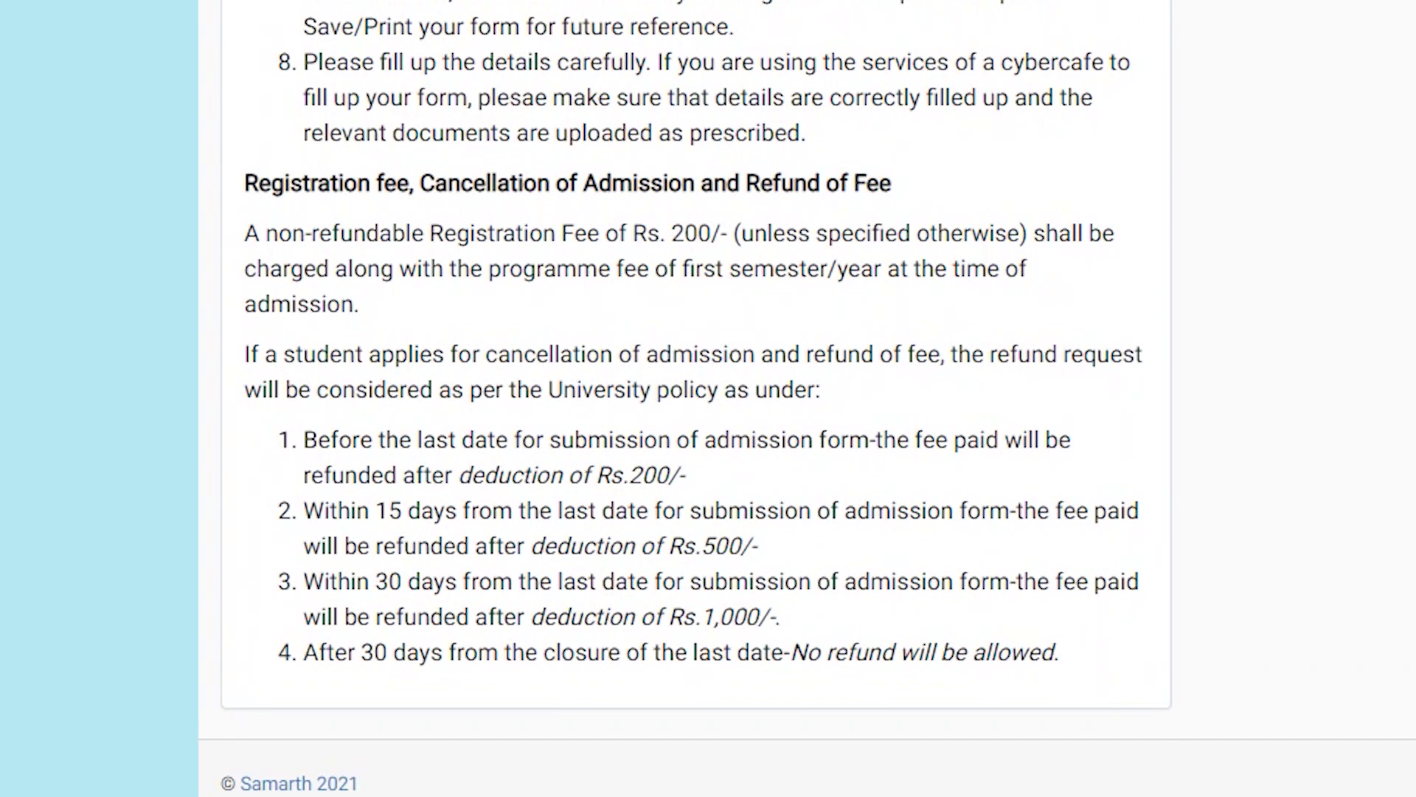
scroll(708, 398, "up", 15)
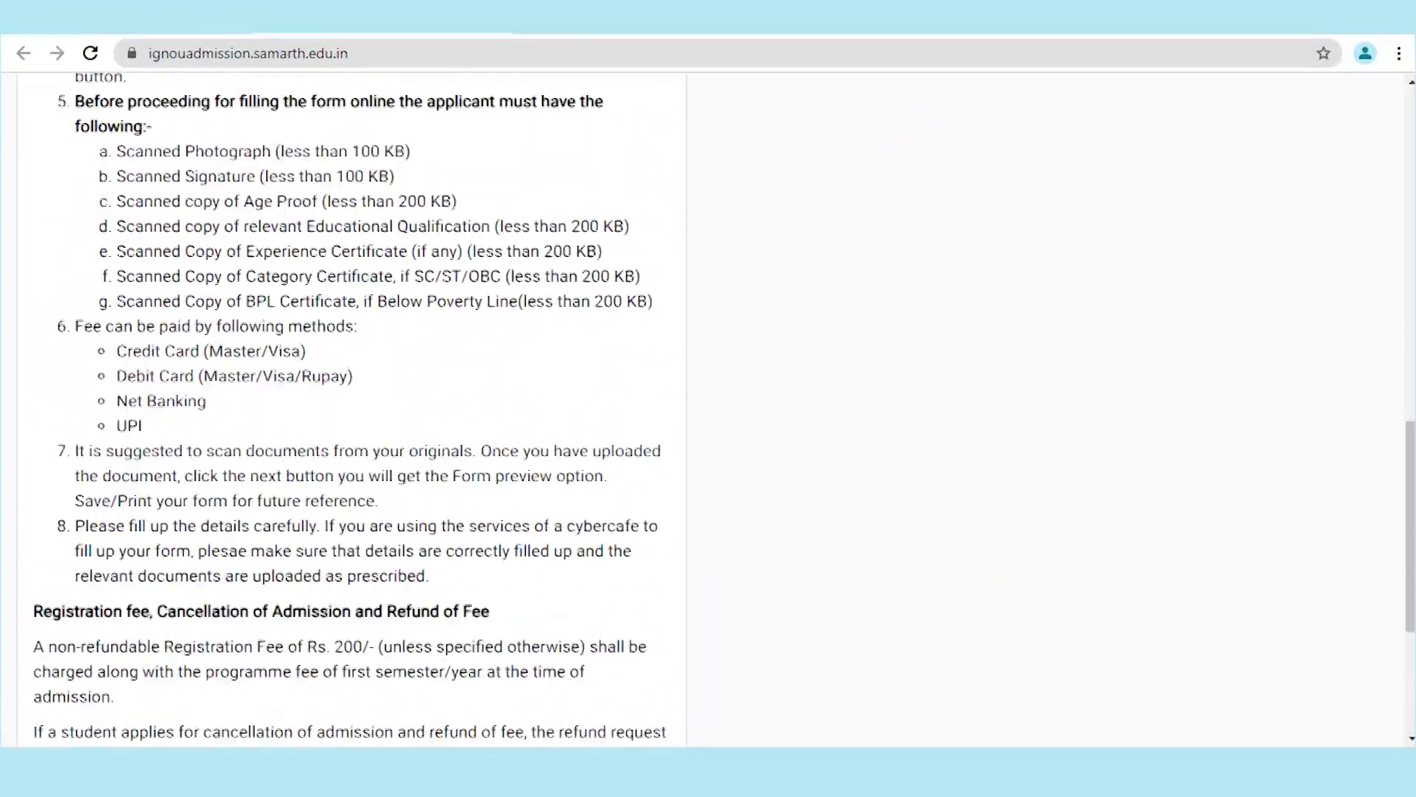
scroll(708, 408, "up", 5)
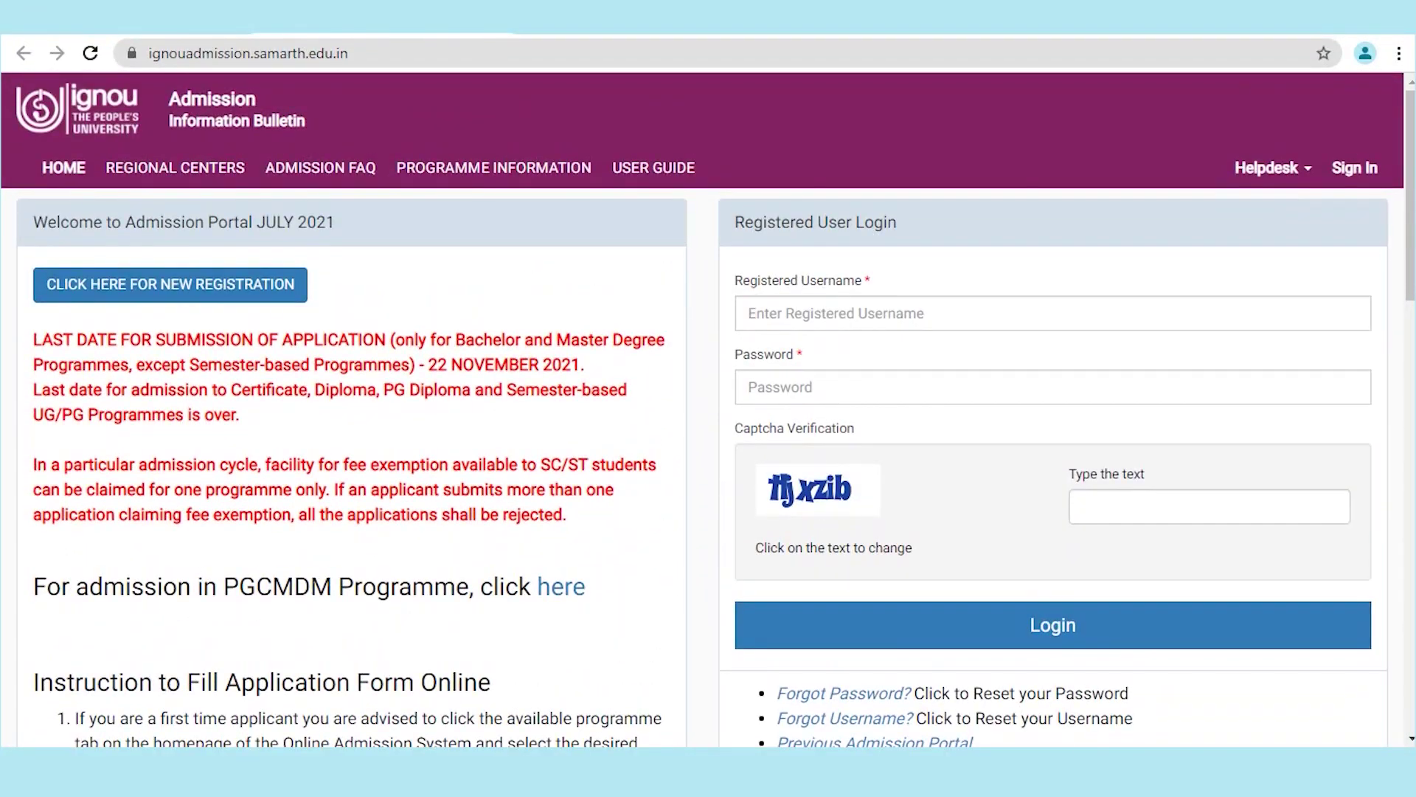
left_click(170, 285)
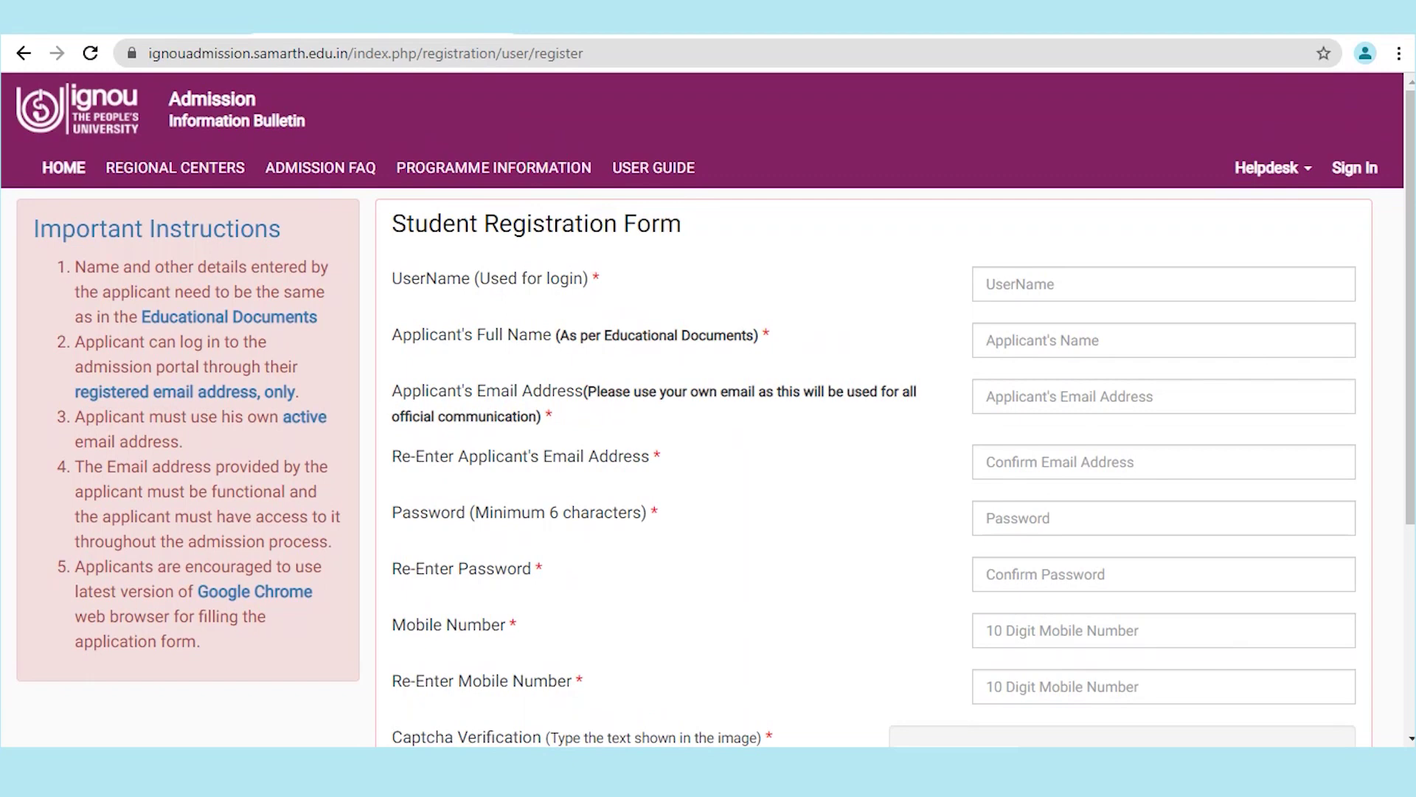
Step: Enter the username and full name, then enter the email address twice
left_click(1163, 283)
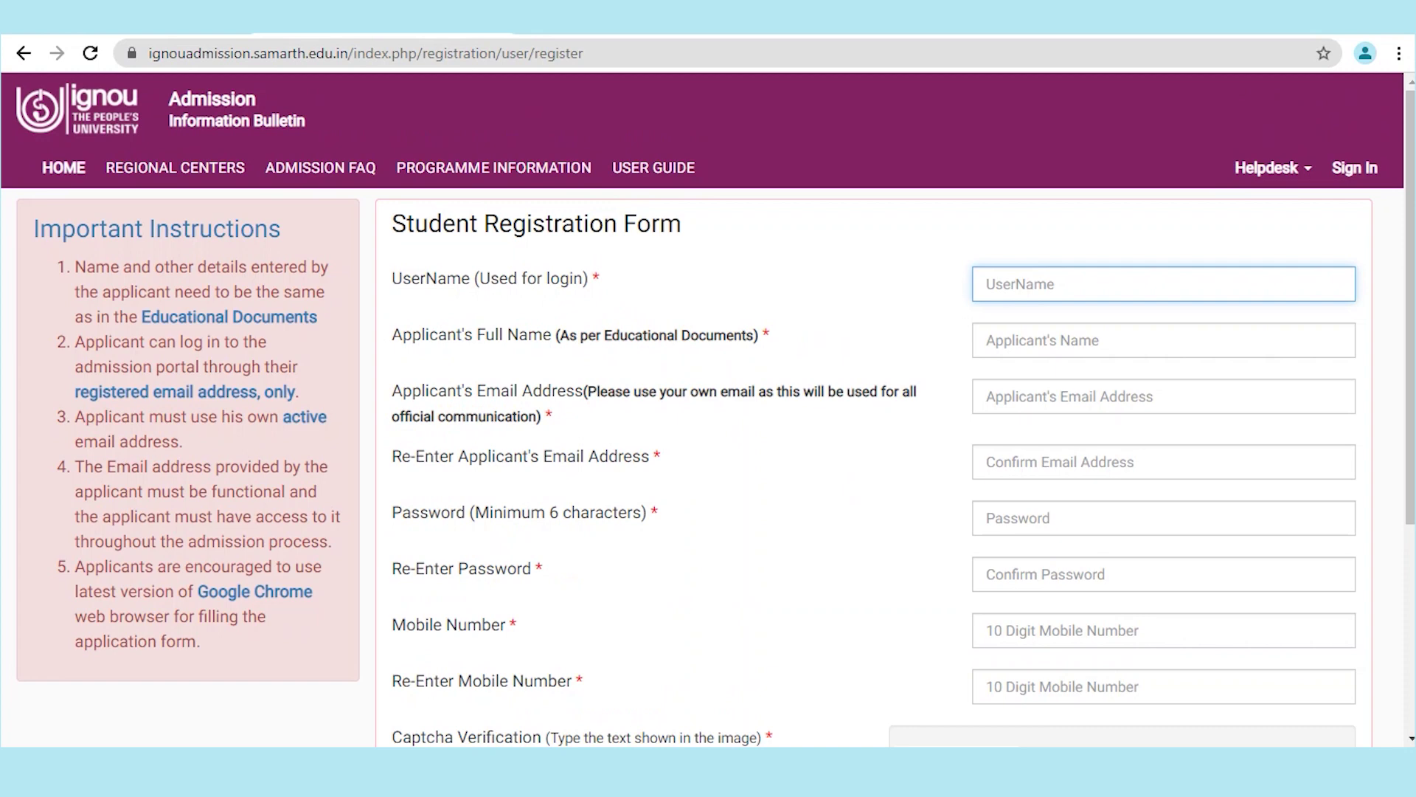
type("Abcdef1234")
key("Tab")
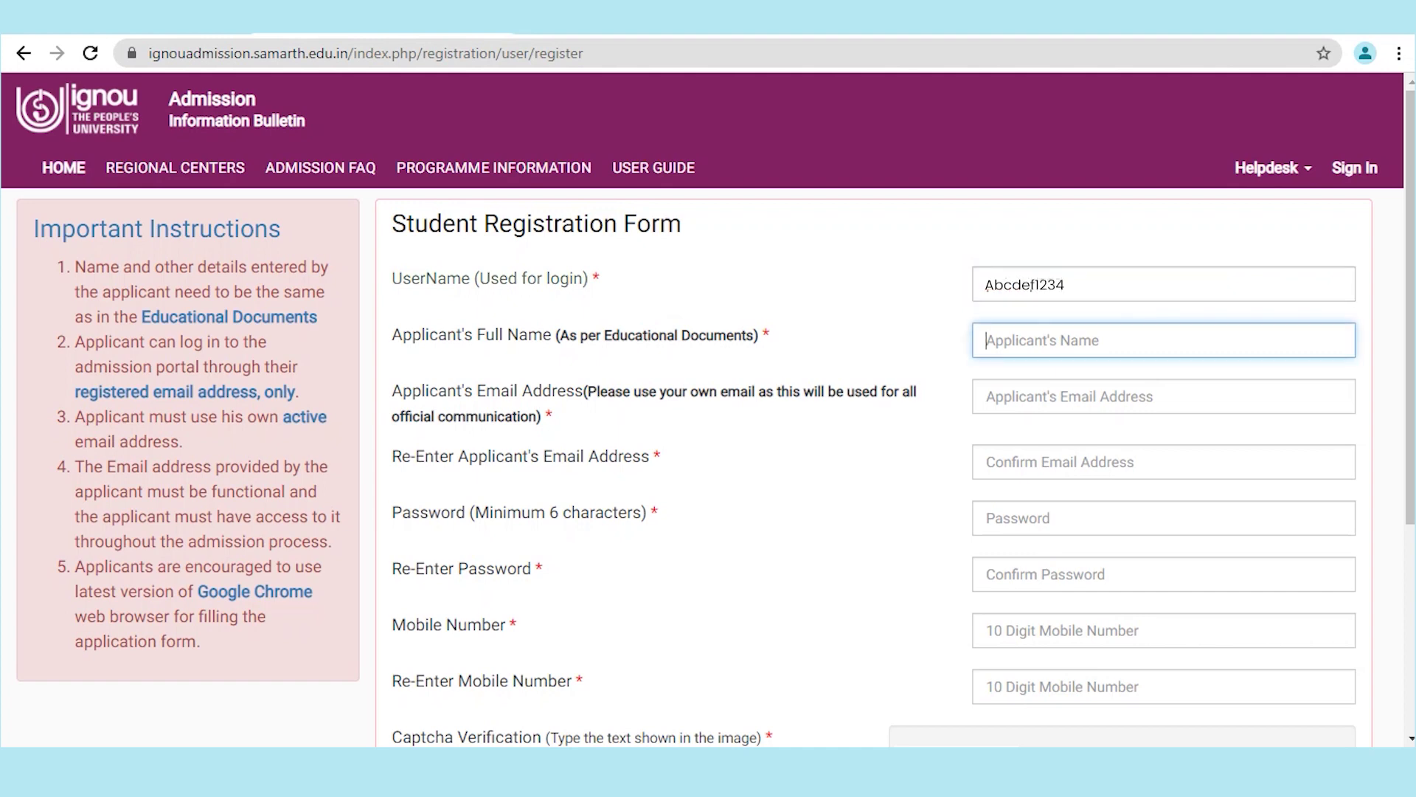
type("Abcdef A")
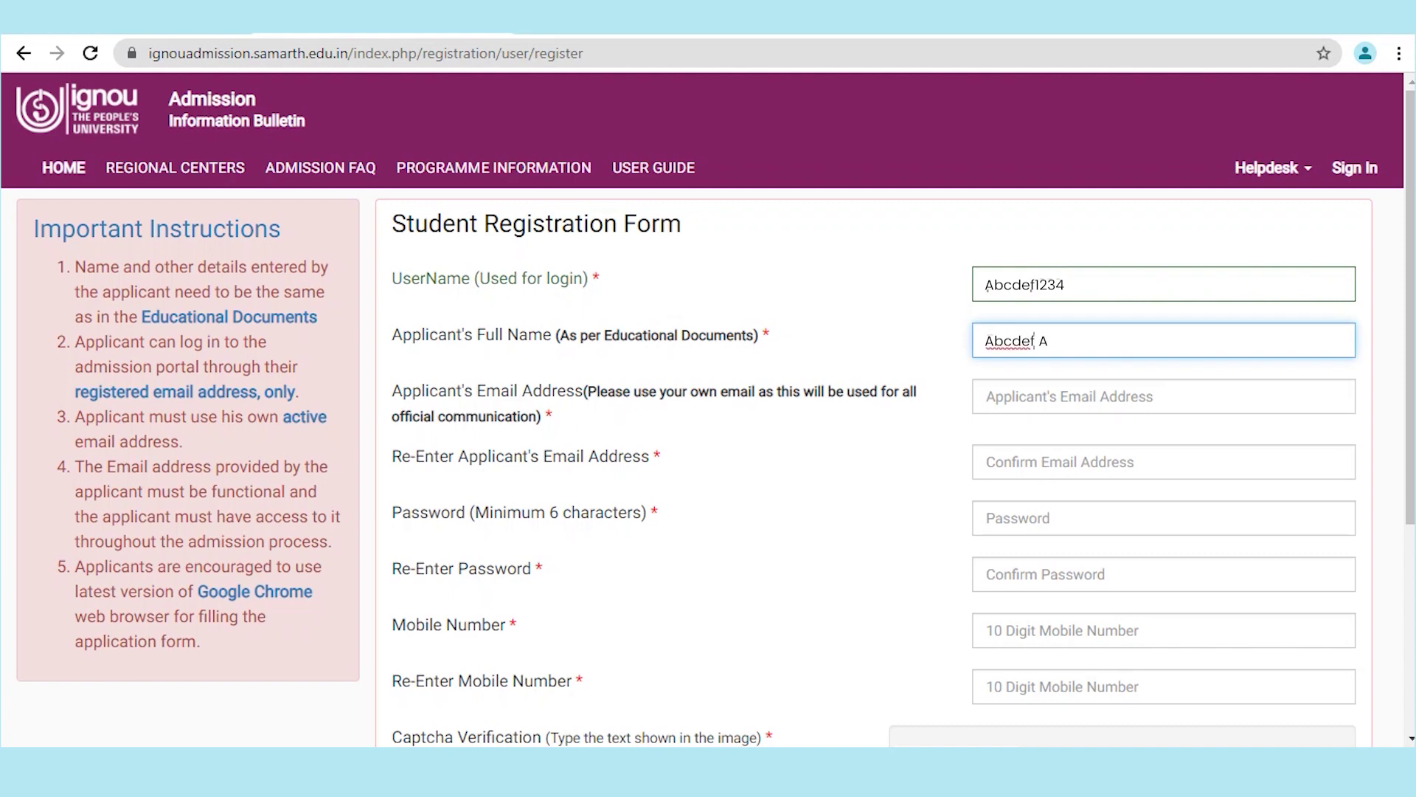
key("Tab")
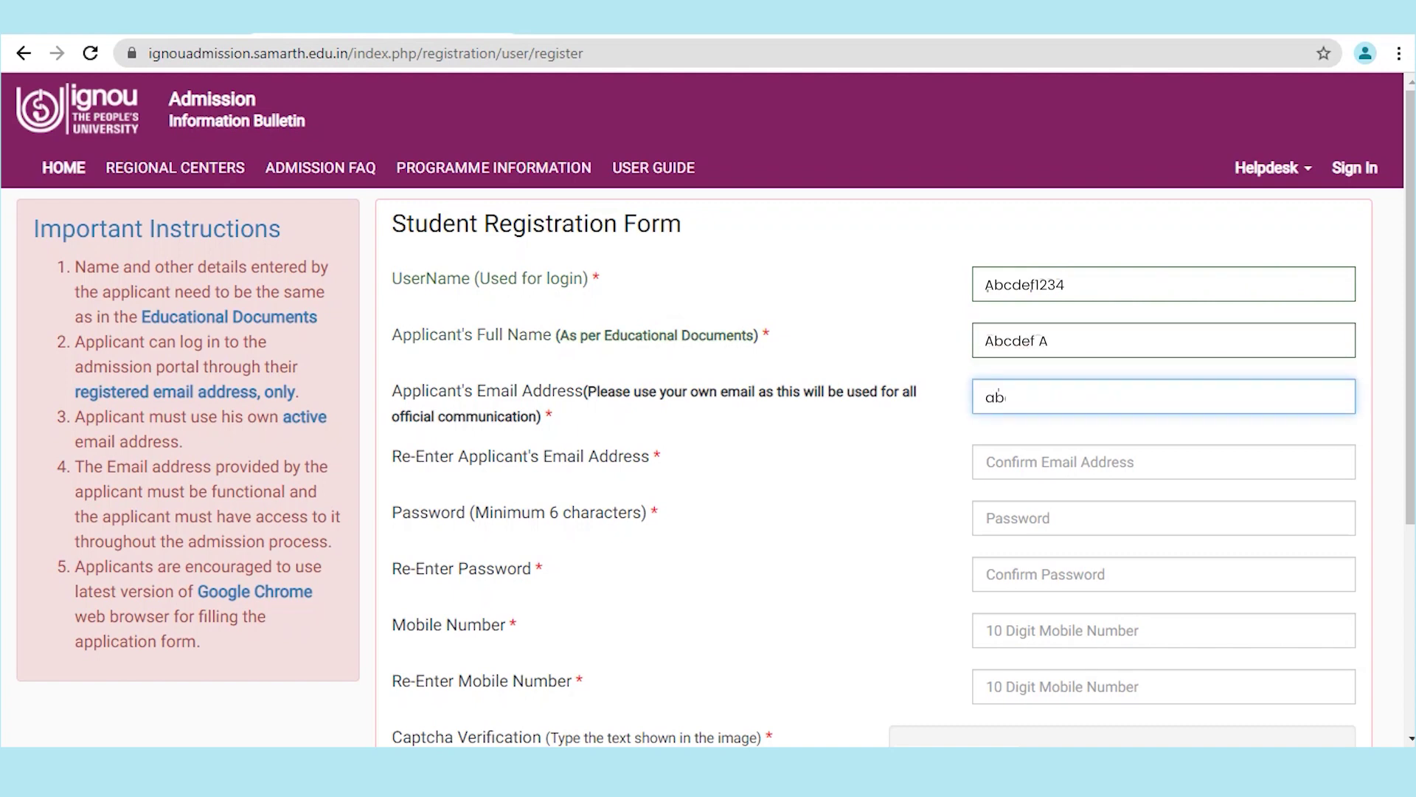
key("Tab")
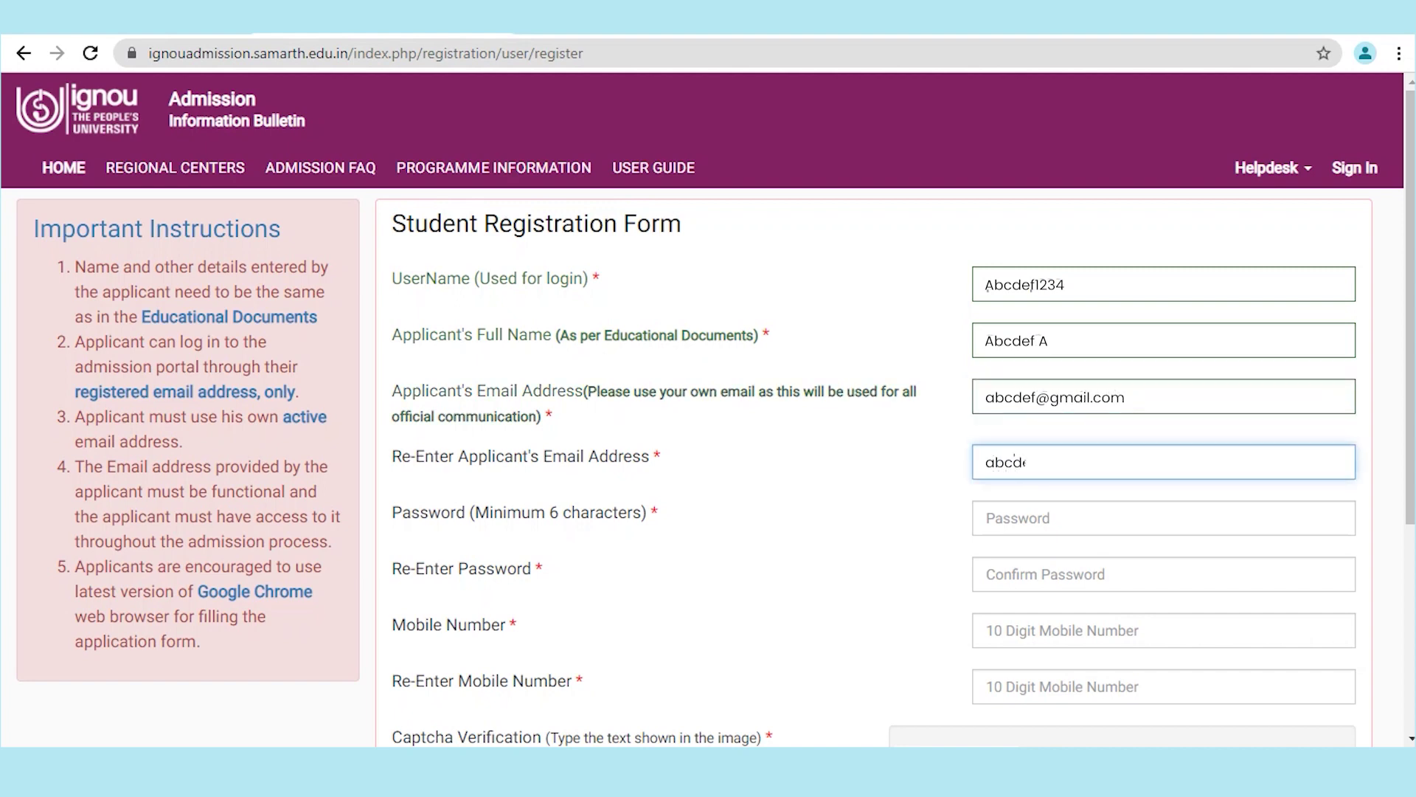
Step: Enter the account password, the mobile number twice and the captcha text
key("Tab")
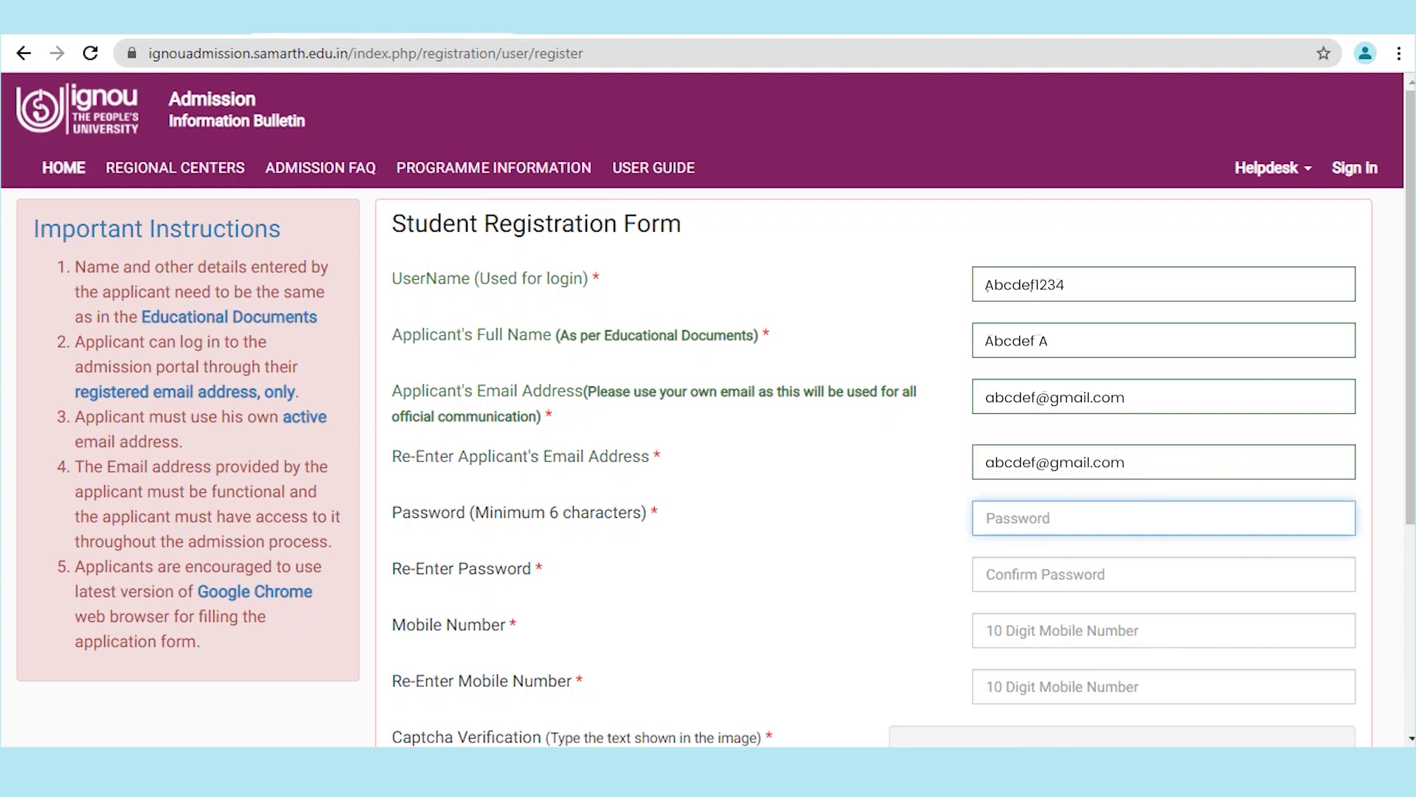
type("abcdef123")
key("Tab")
type("abcdef123")
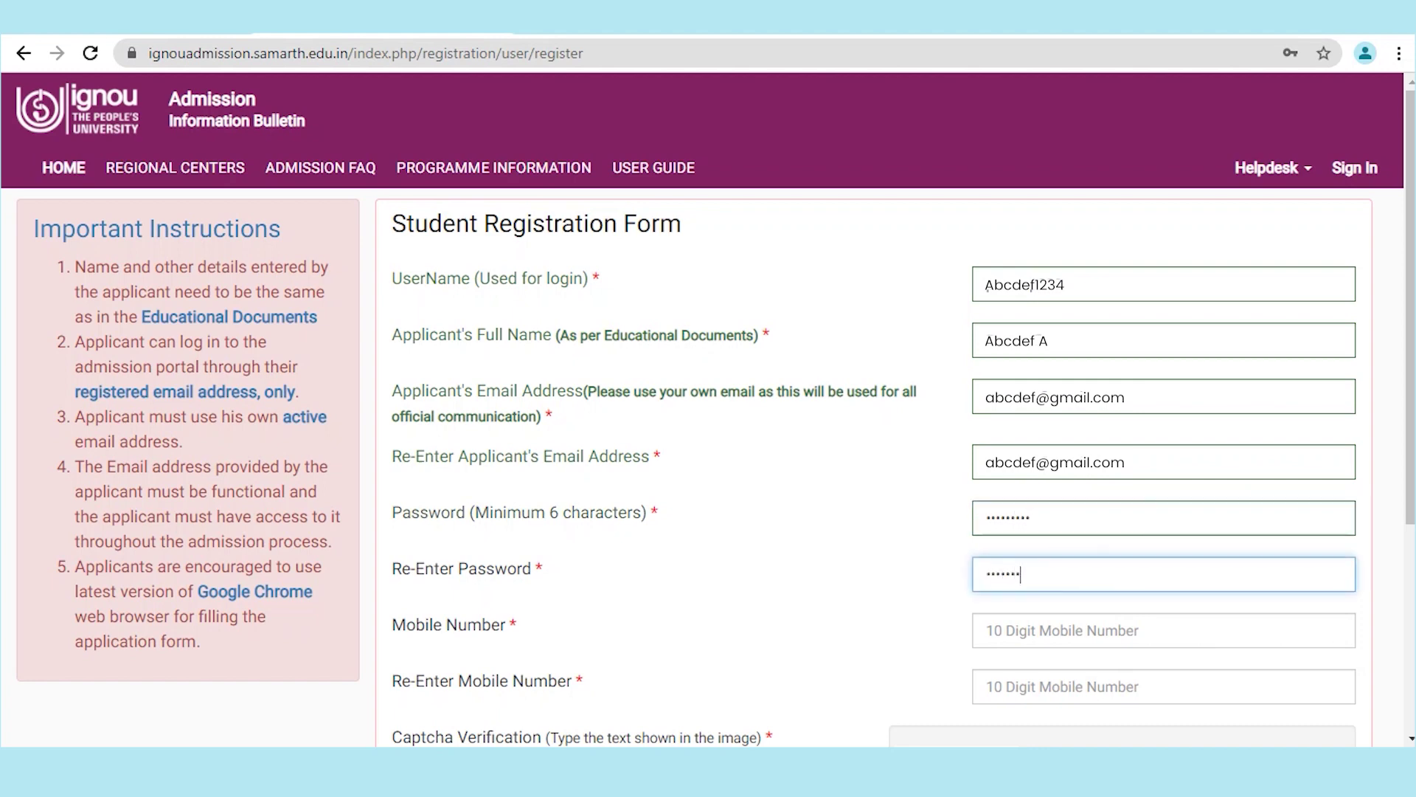
key("Tab")
type("1234567890")
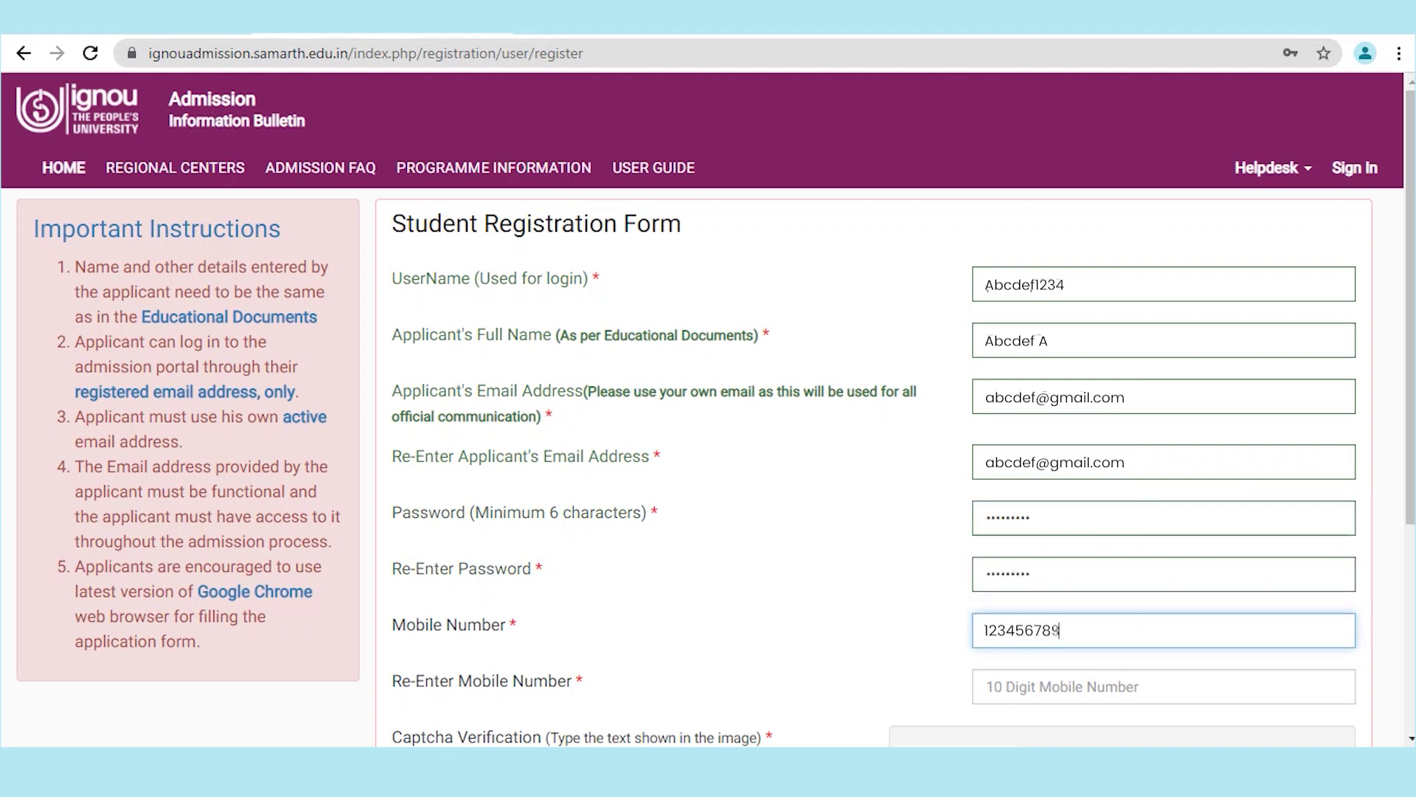
key("Tab")
type("1234")
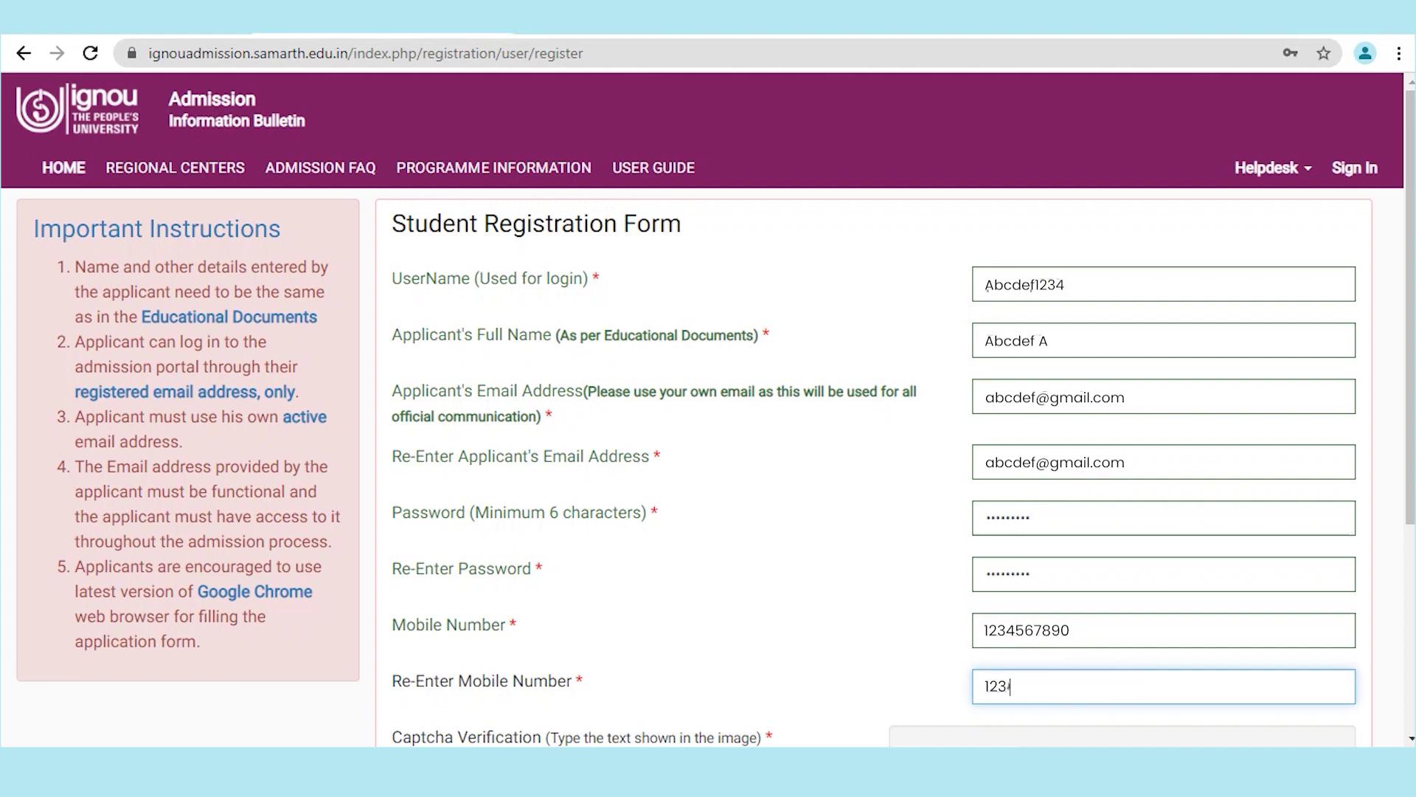
type("567890")
key("Tab")
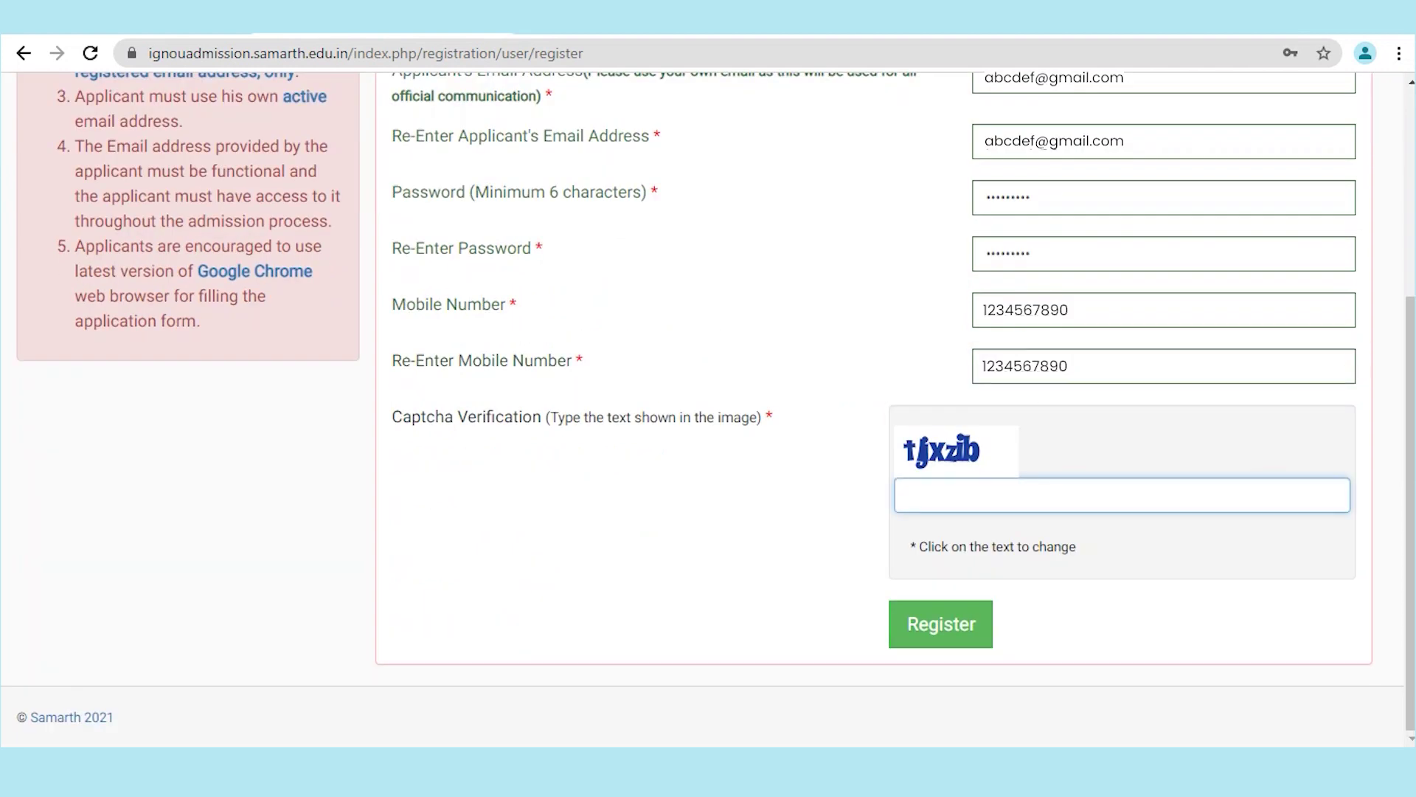
type("tljxzib")
Step: Submit the registration, then log in with the new username, password and captcha
key("Return")
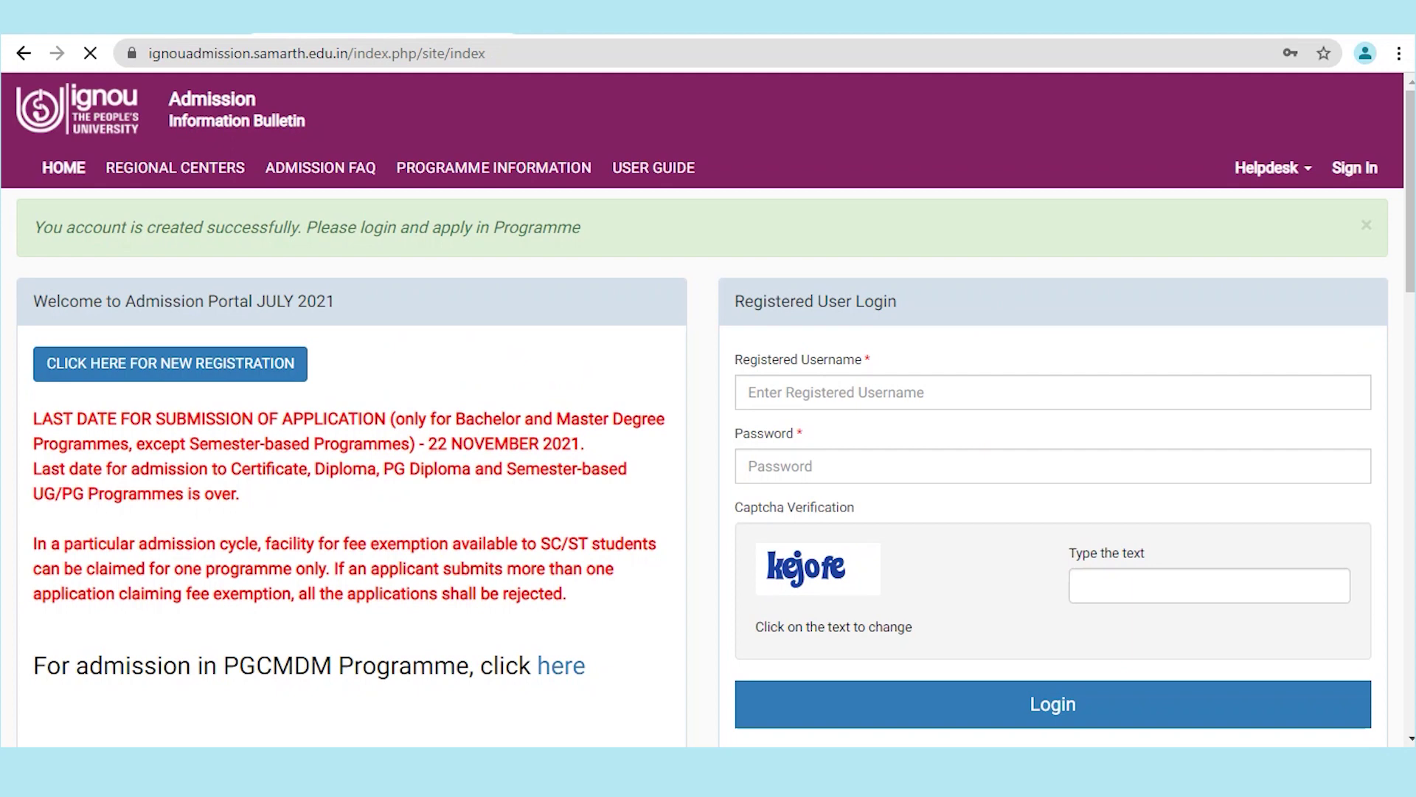
left_click(769, 392)
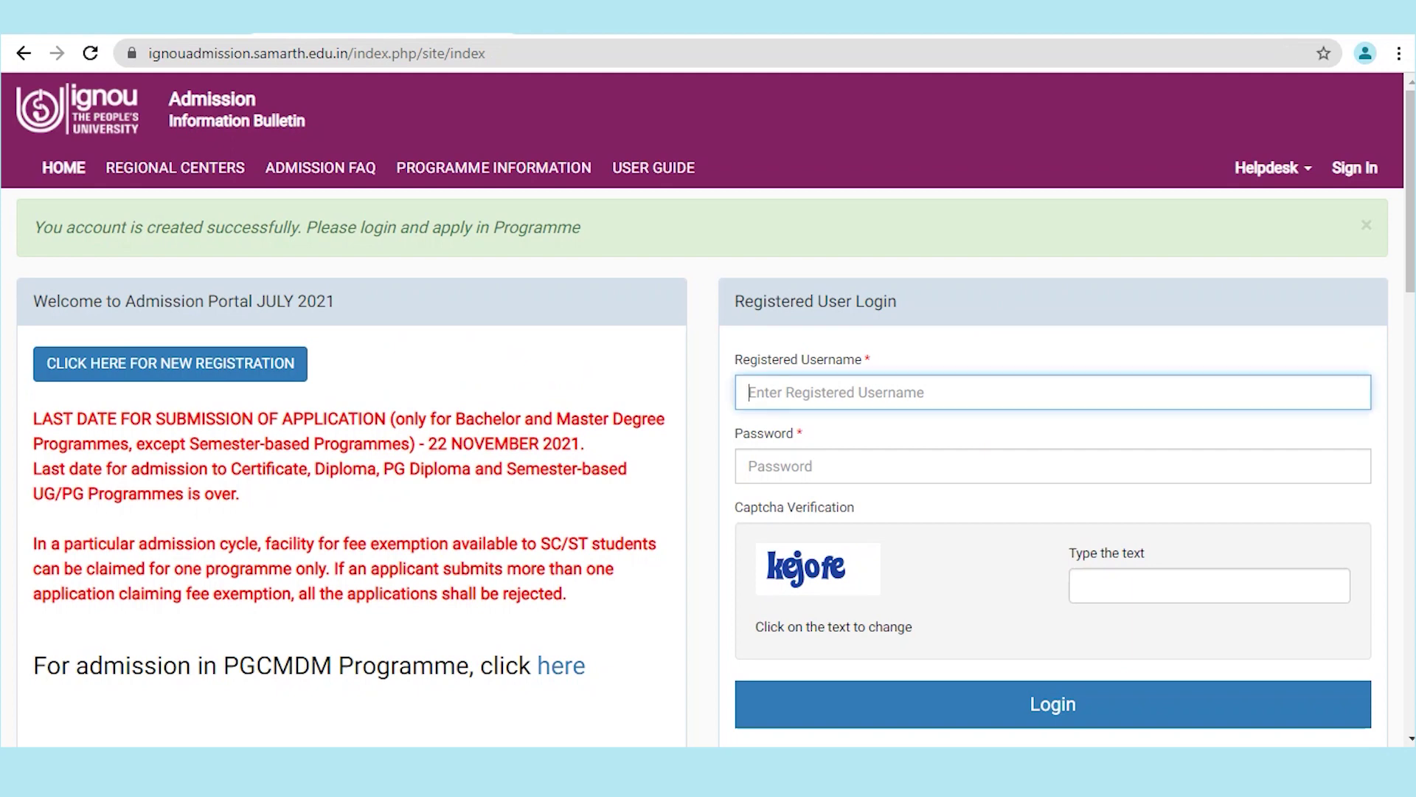
type("Abcdef1234")
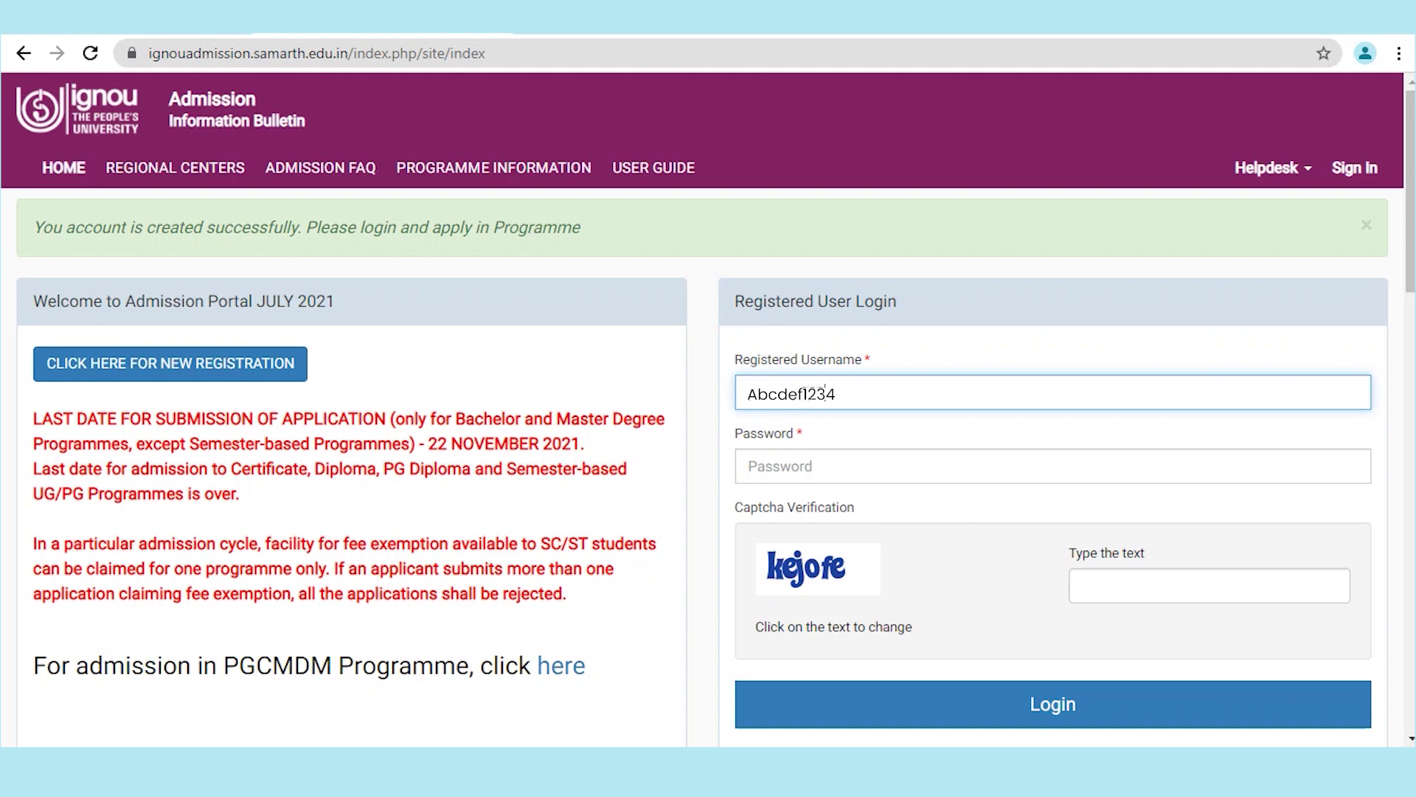
key("Tab")
type("ab")
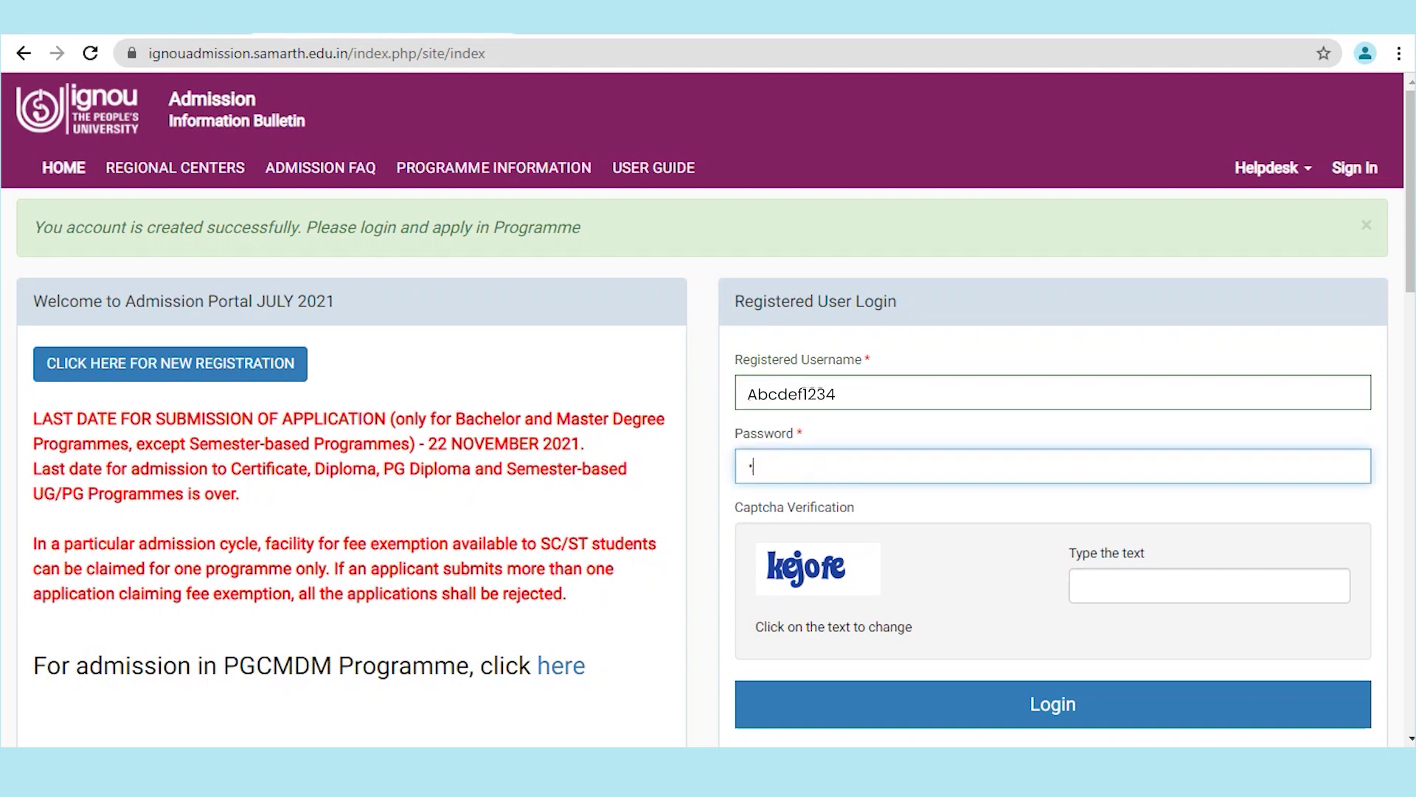
key("BackSpace")
key("BackSpace")
type("abcdef123")
left_click(1210, 585)
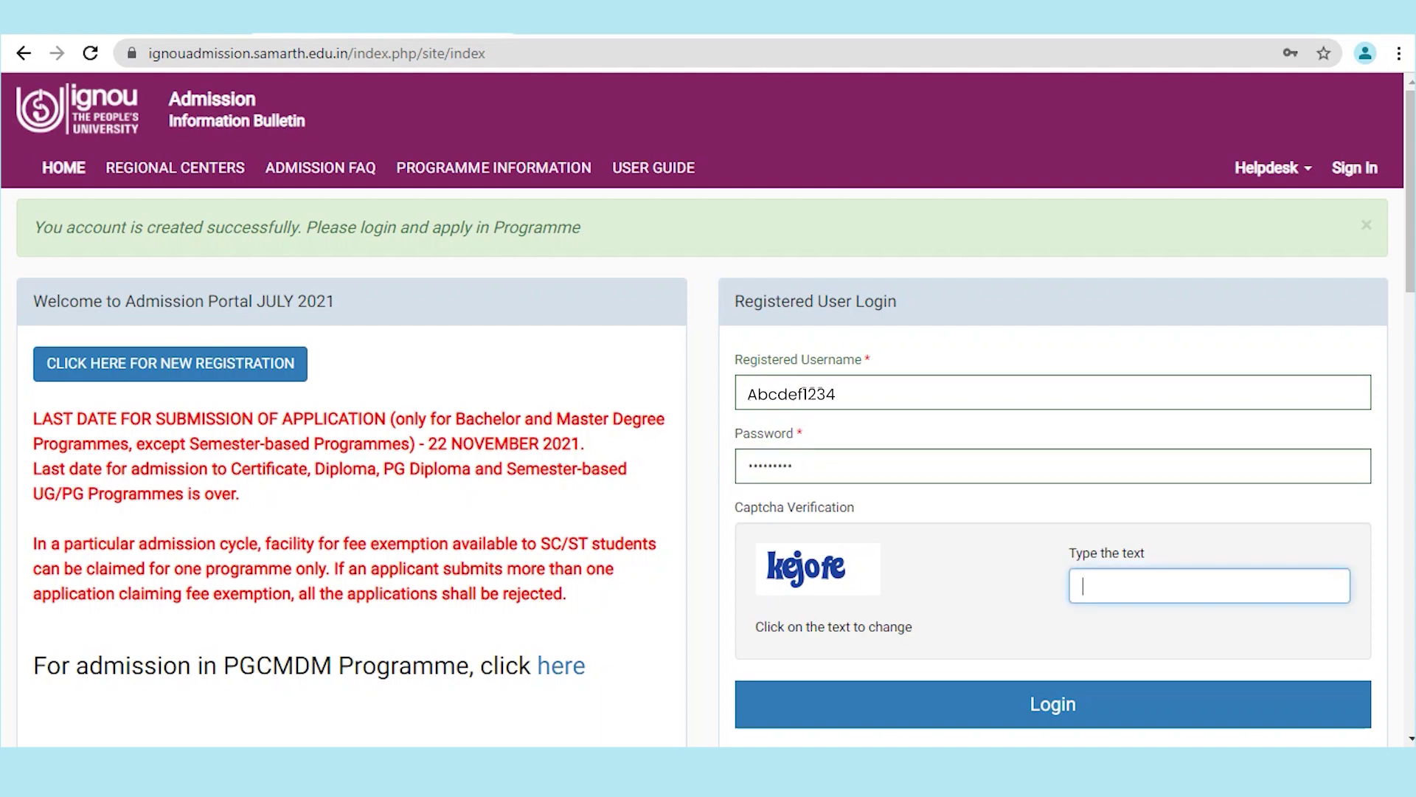
type("kejofe")
key("Return")
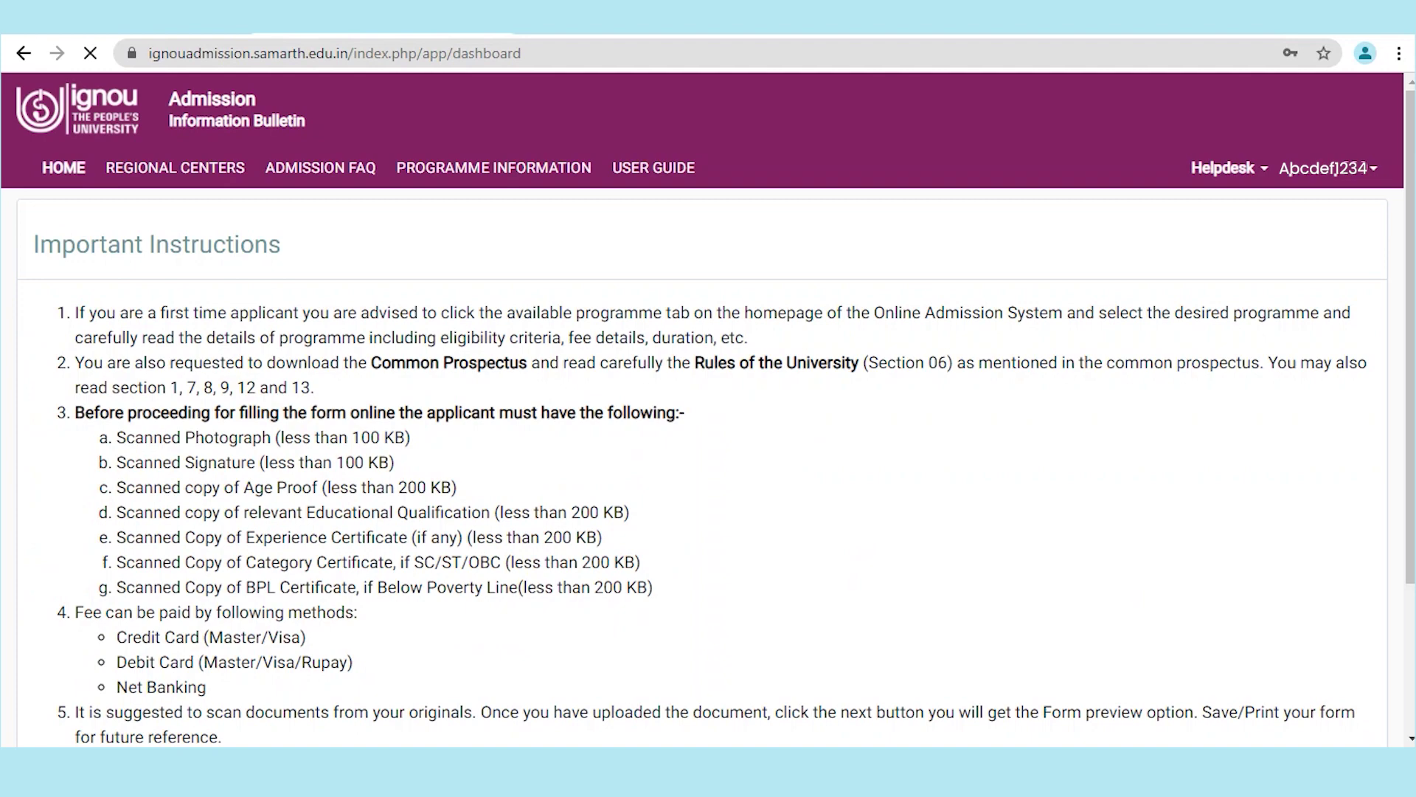
Step: Tick 'I have read the important information' and submit to proceed to the application
scroll(708, 406, "down", 3)
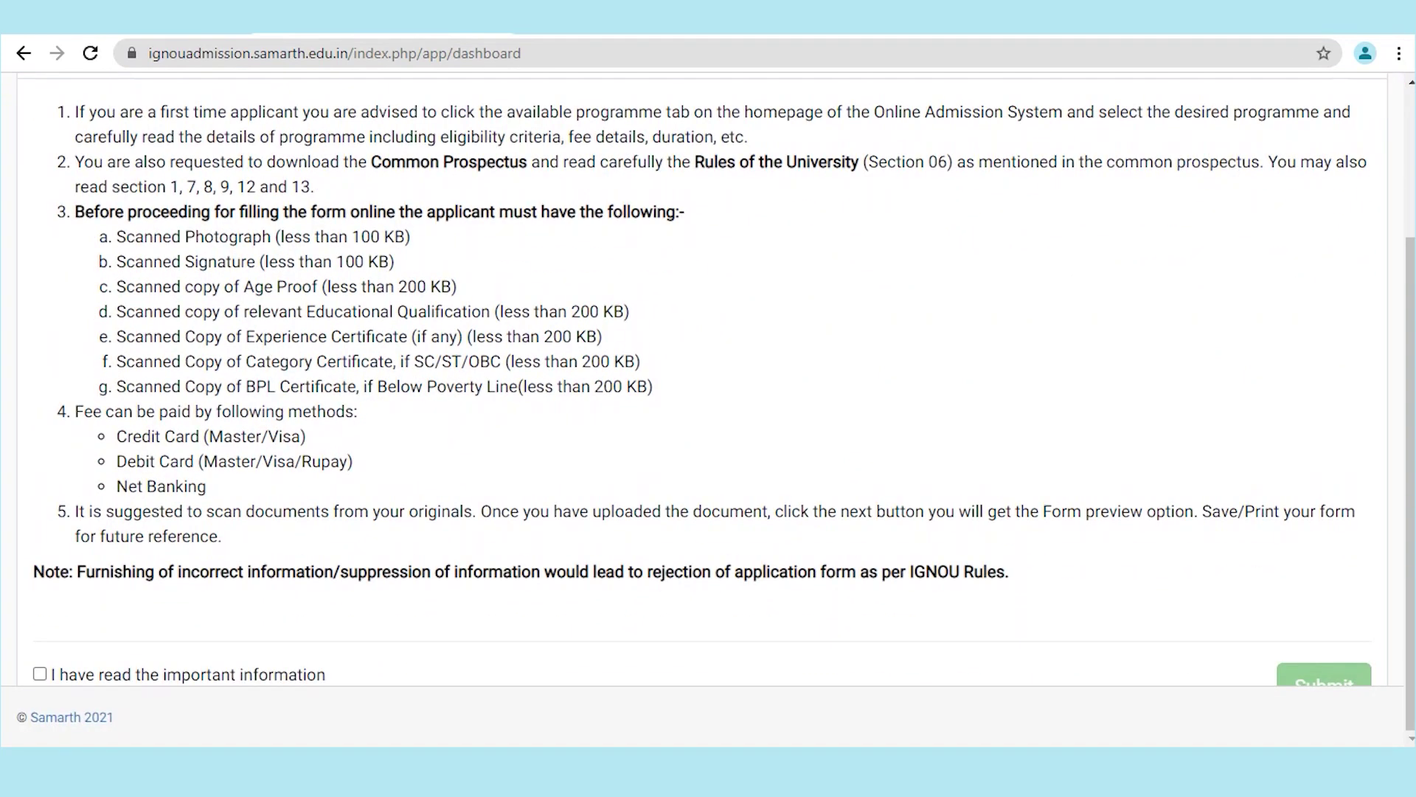
left_click(39, 674)
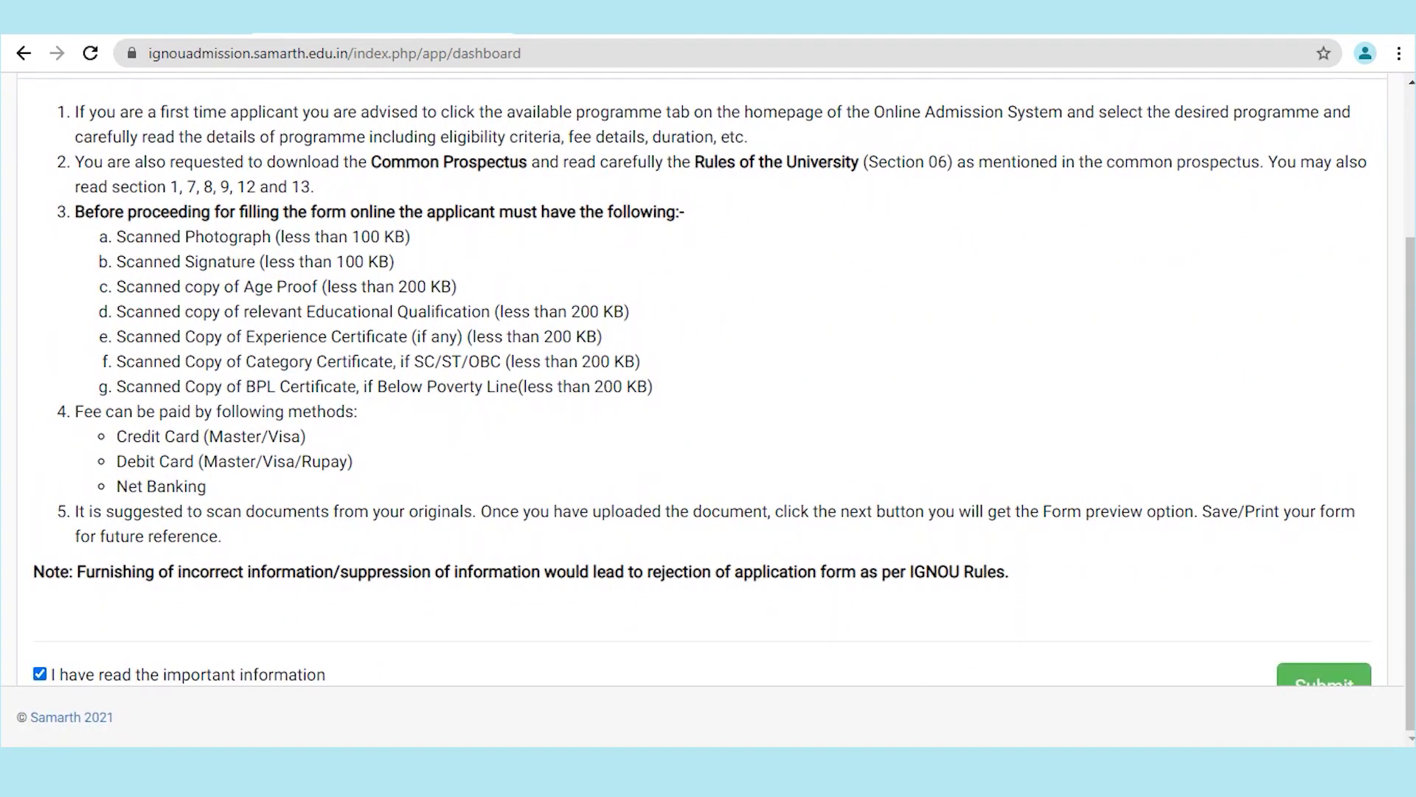
left_click(1324, 675)
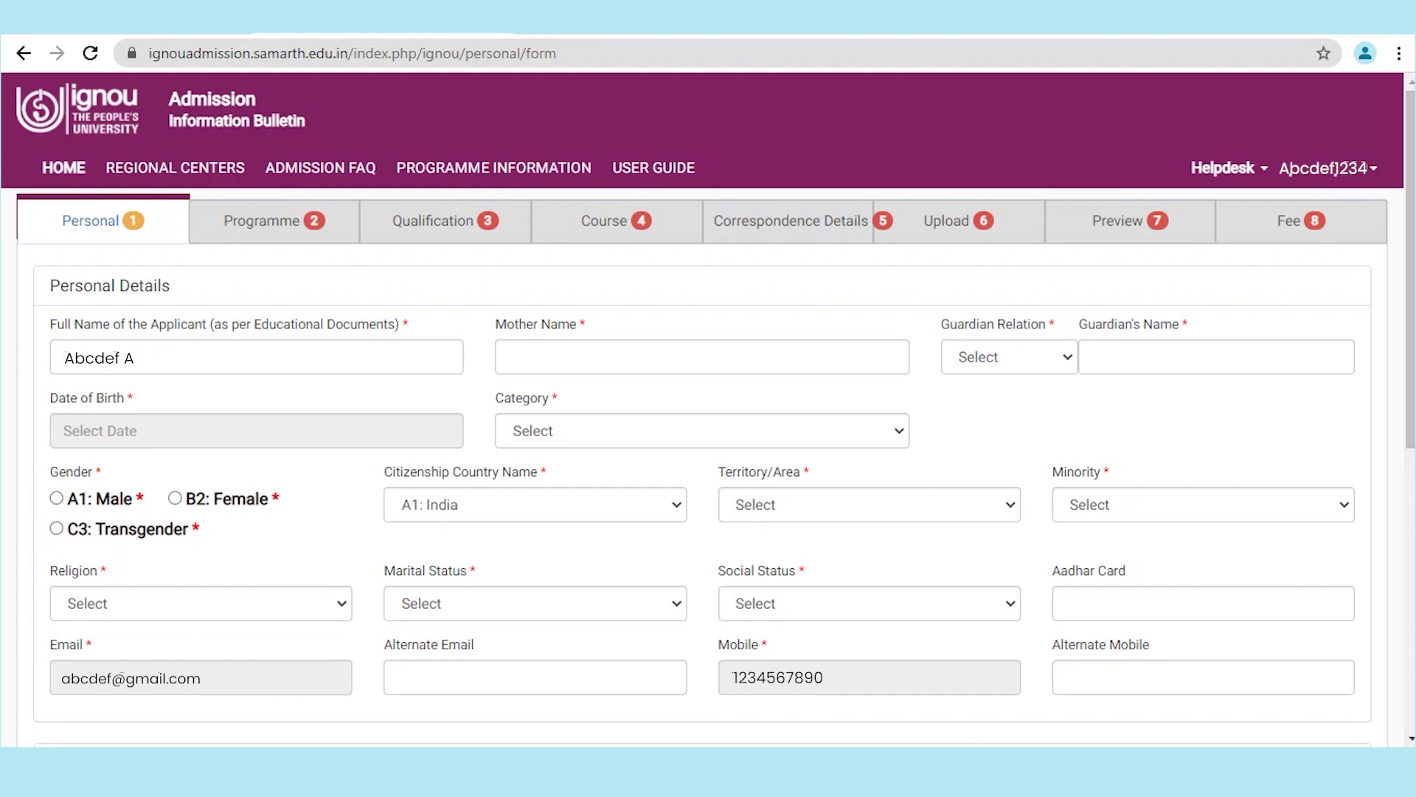
Step: Enter the mother's name, set guardian relation to Father's, and enter the guardian's name
left_click(509, 357)
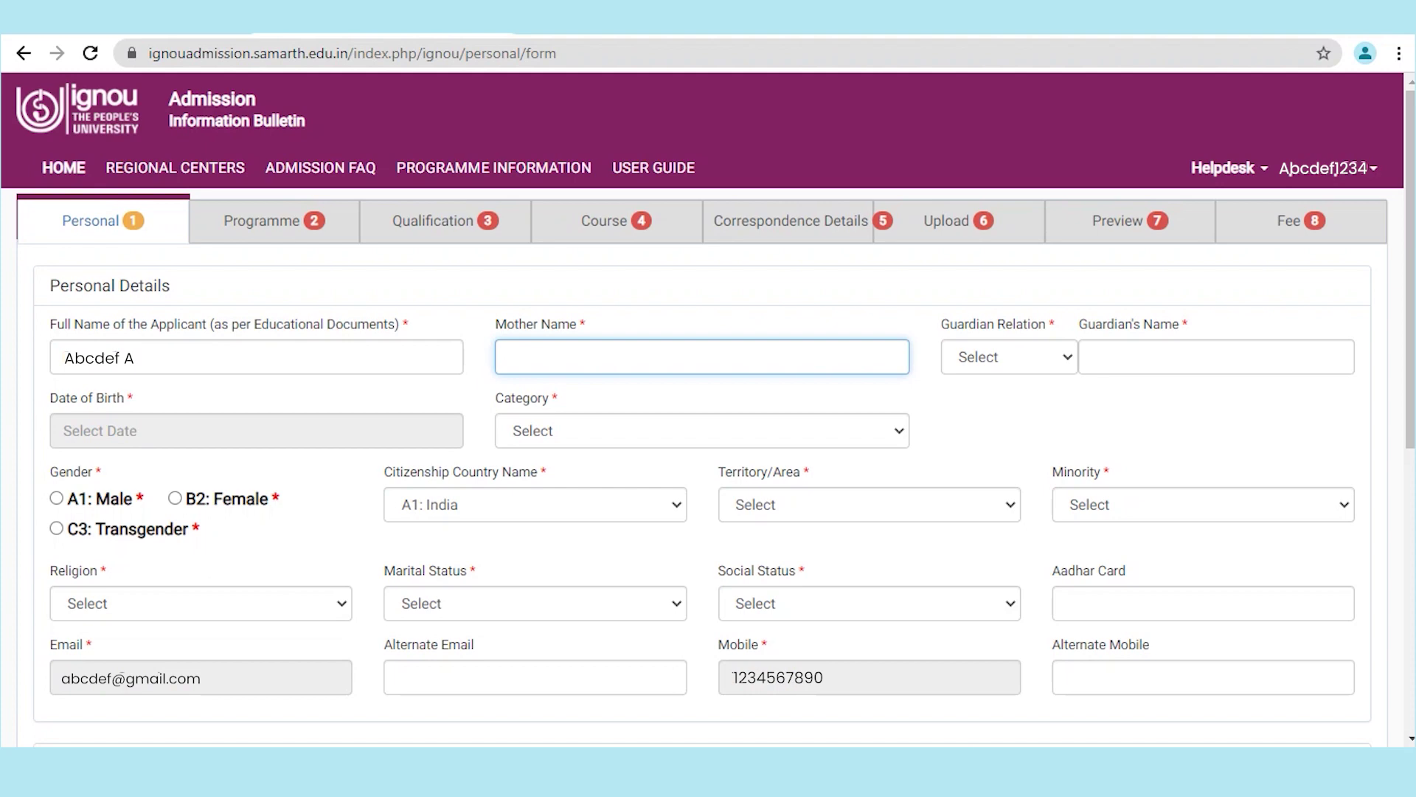
type("Zyxgh")
left_click(1009, 357)
left_click(981, 402)
left_click(1097, 357)
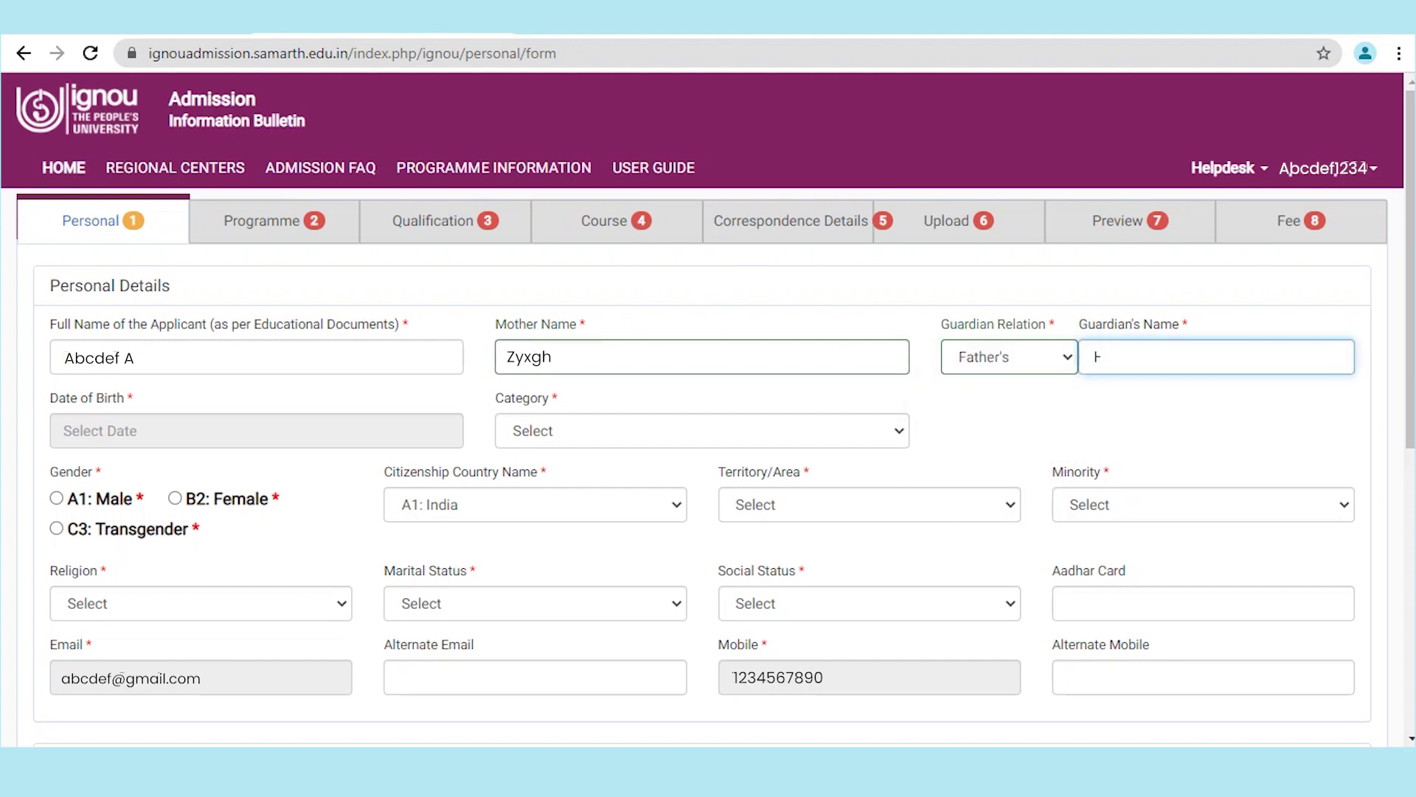
type("Hsrnnfj")
Step: Set the date of birth to 1999-04-18
left_click(256, 431)
left_click(253, 473)
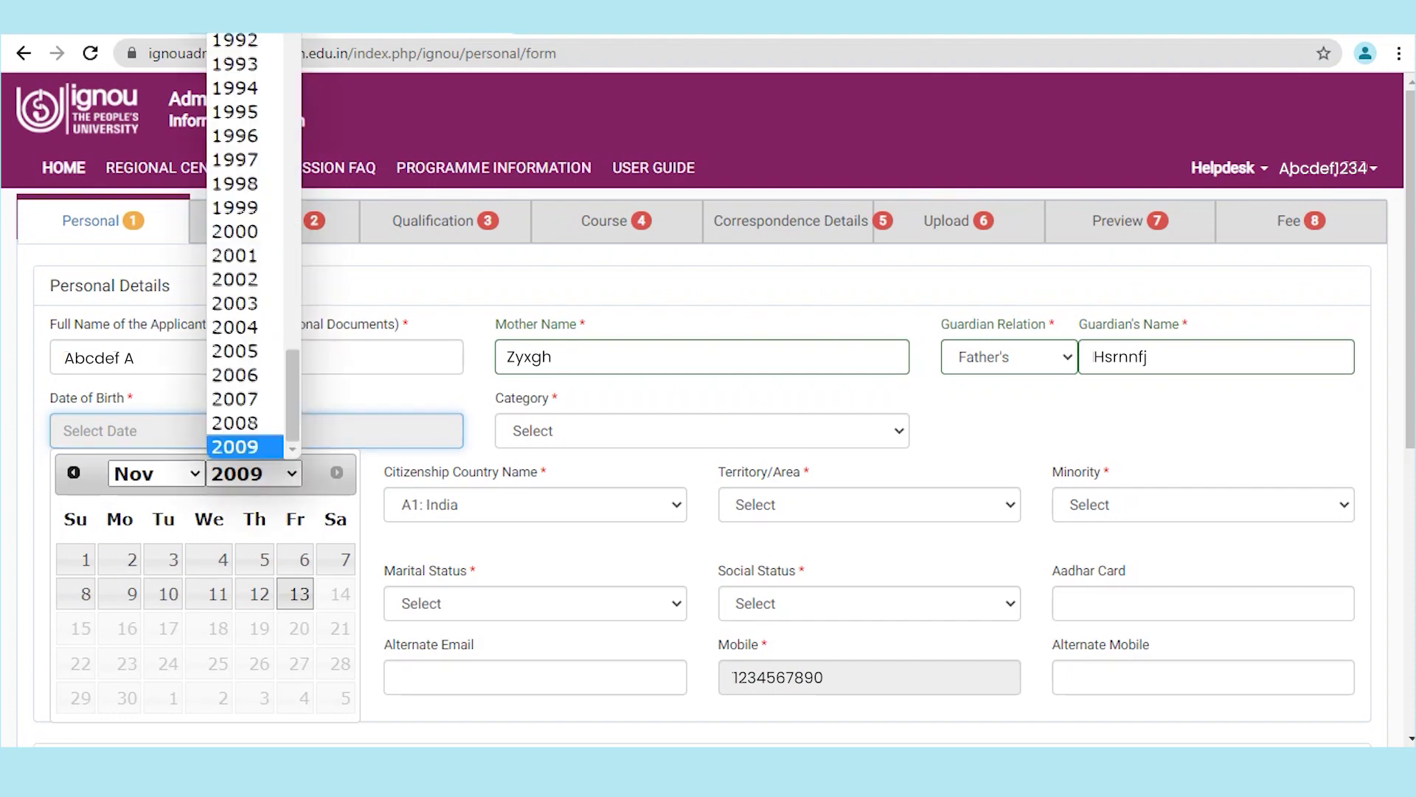
left_click(244, 206)
left_click(155, 473)
left_click(129, 255)
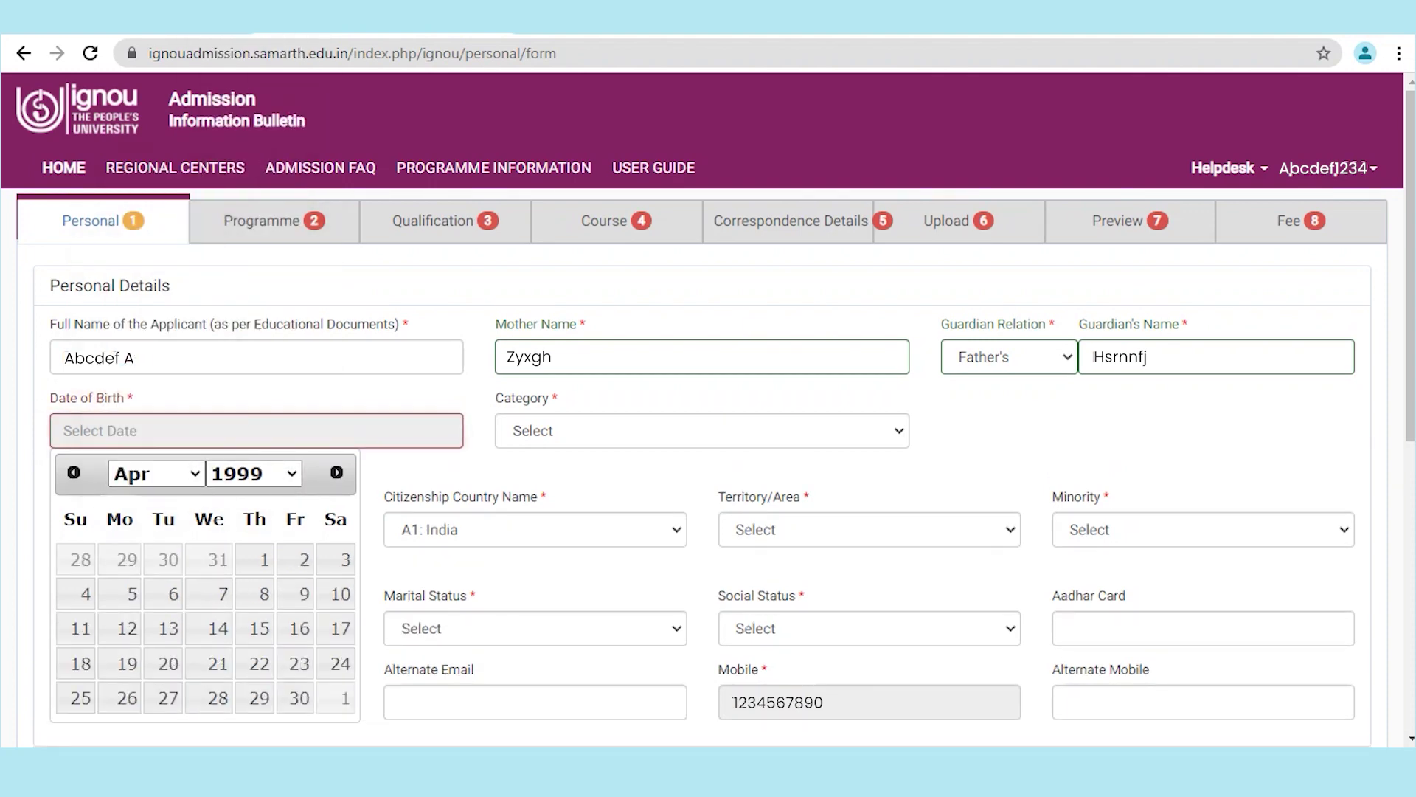
left_click(81, 663)
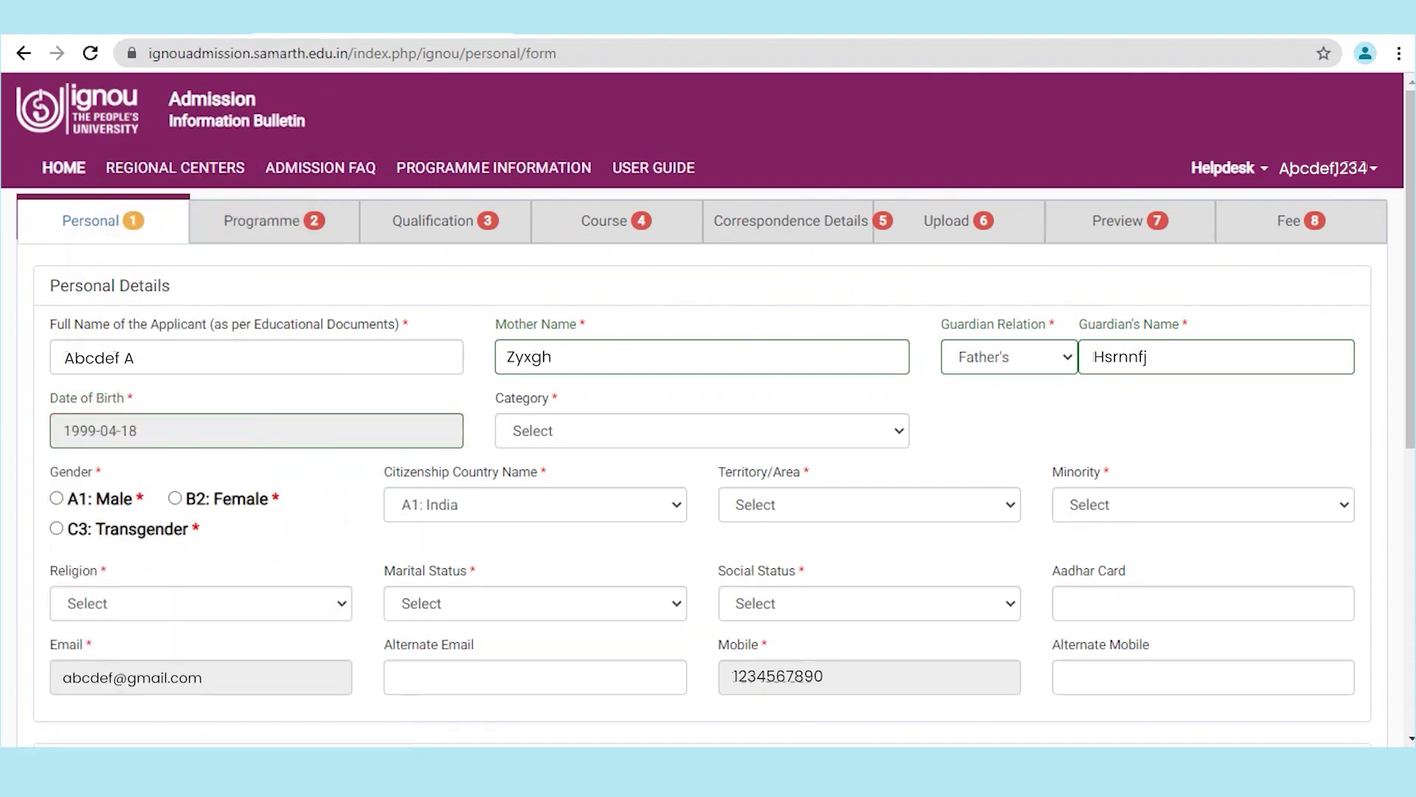
Step: Set category to D4B: OBC (Non Creamy) and gender to Male
left_click(701, 431)
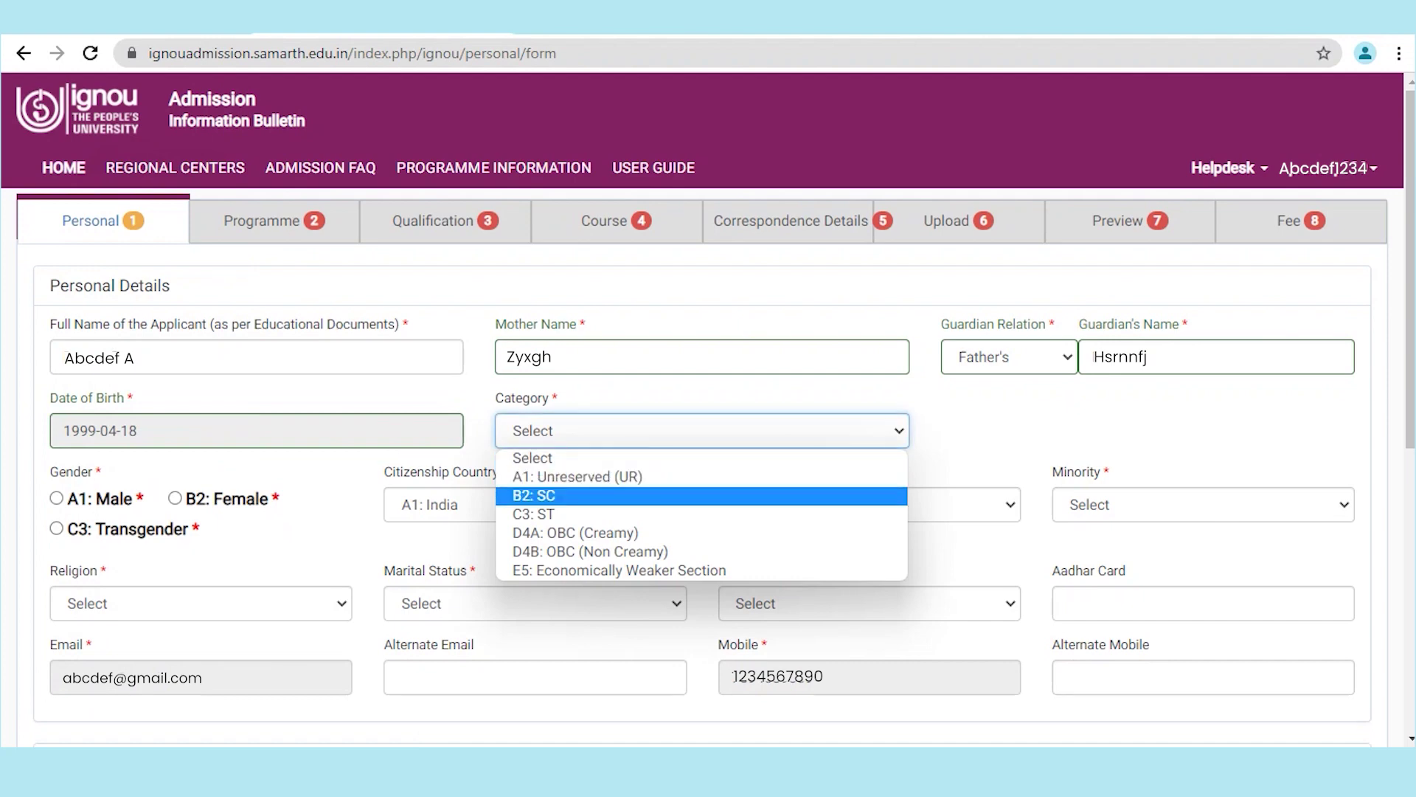
key("Down")
key("Down")
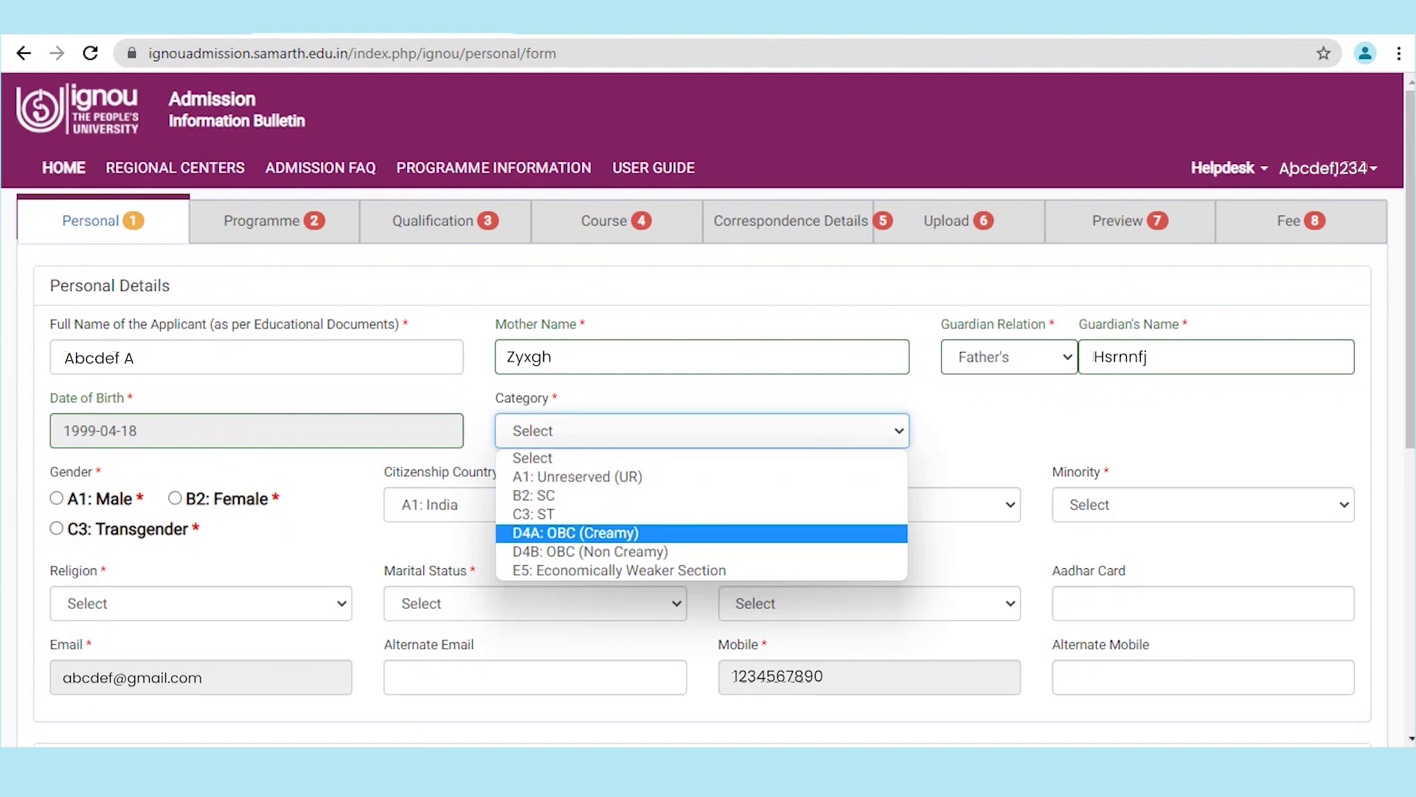
key("Down")
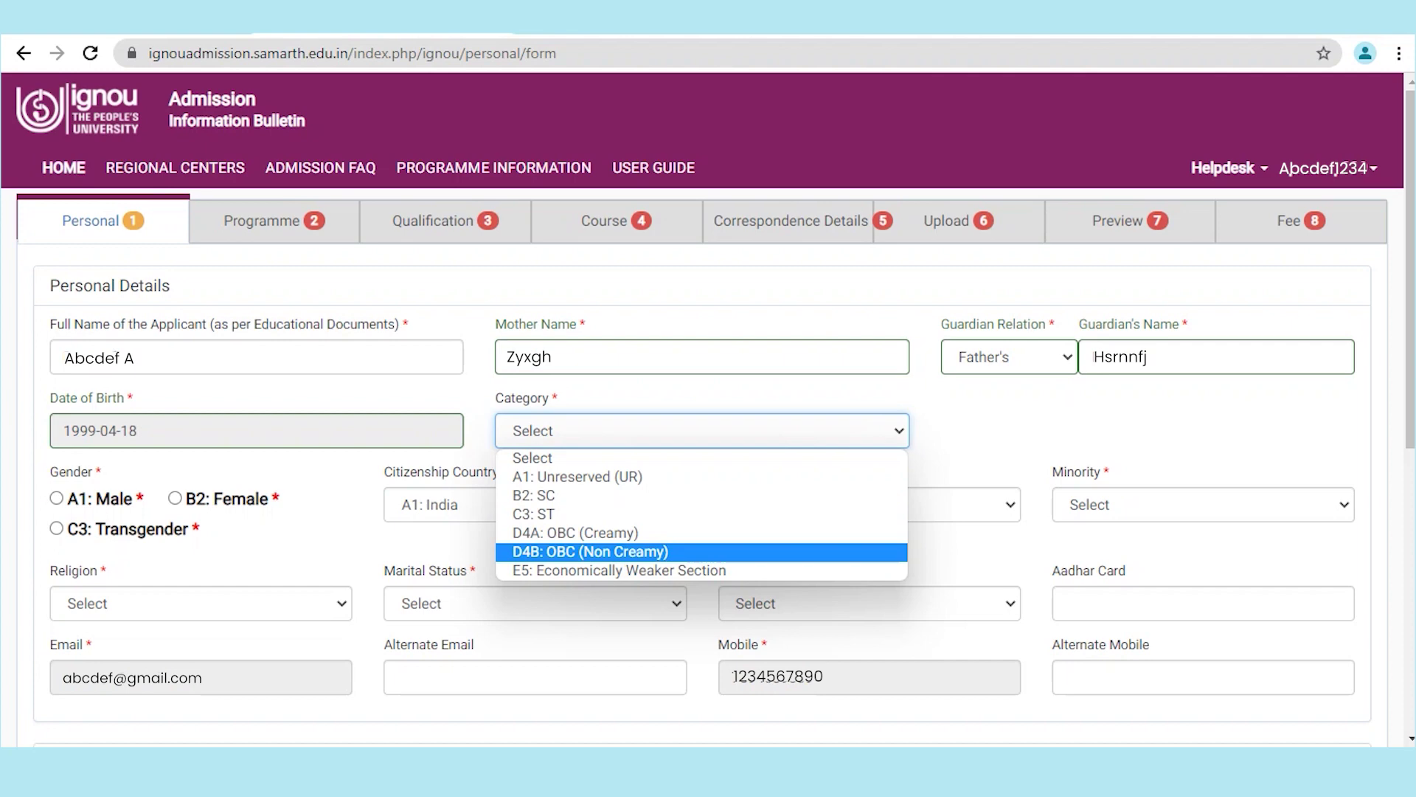
key("Return")
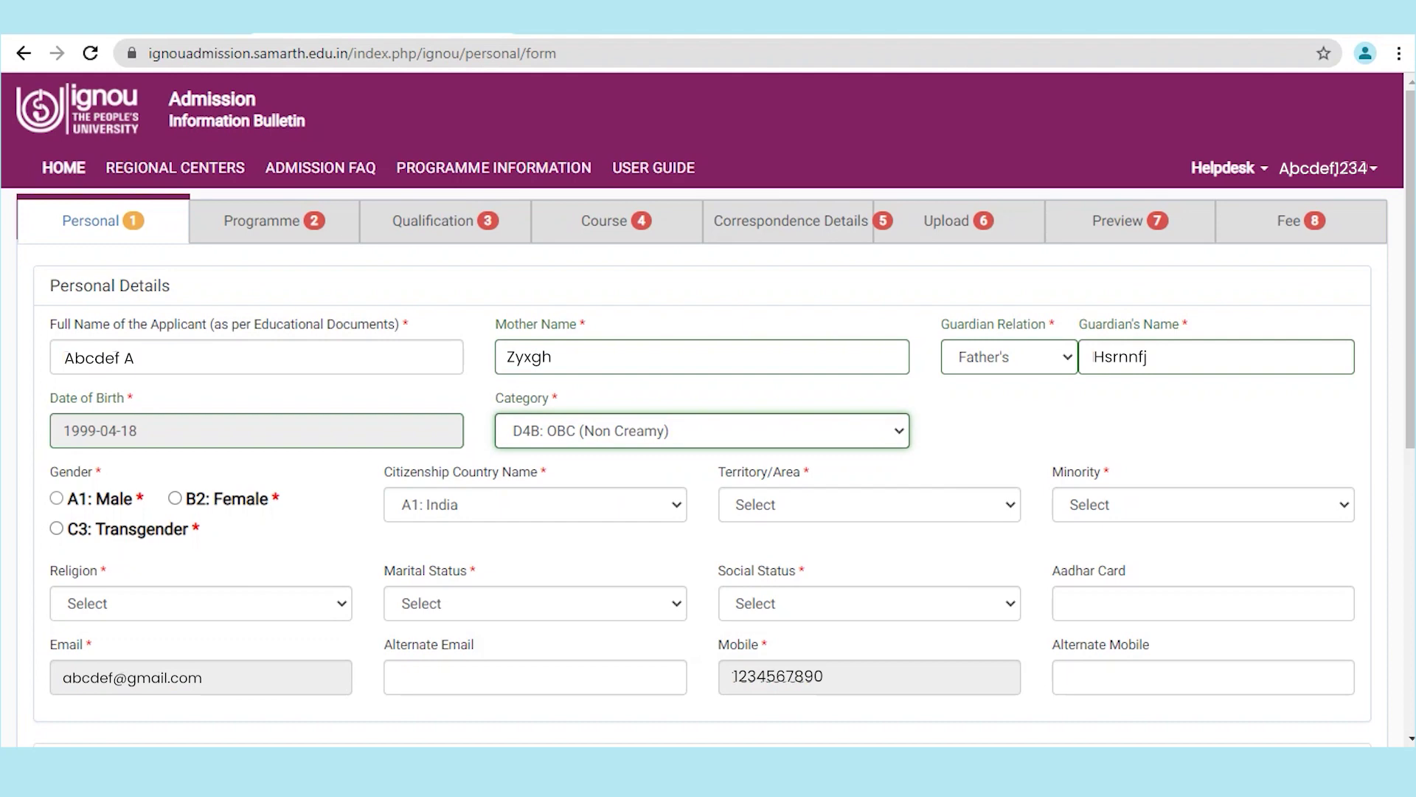
left_click(56, 498)
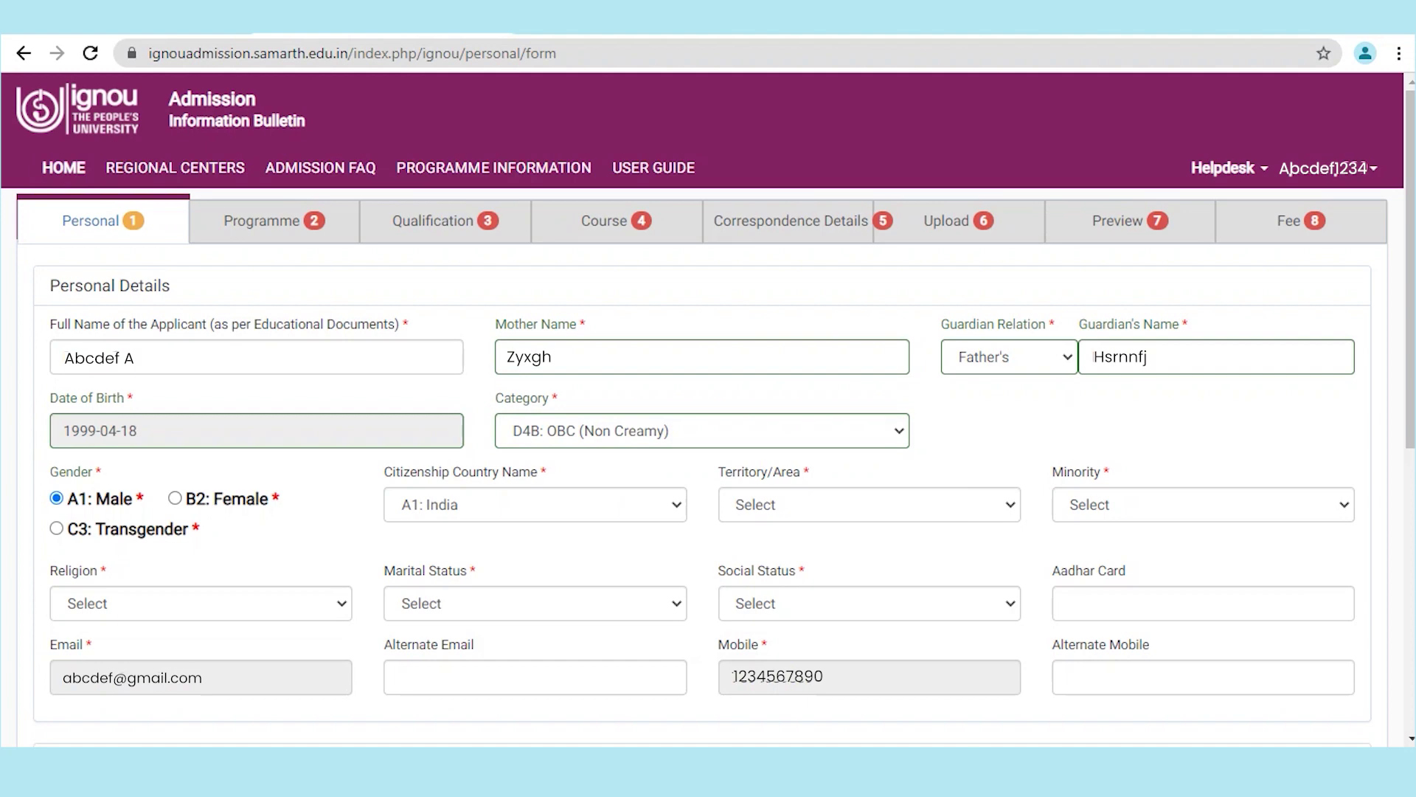
Step: Set territory to B2: Rural and minority to B2: No
left_click(869, 504)
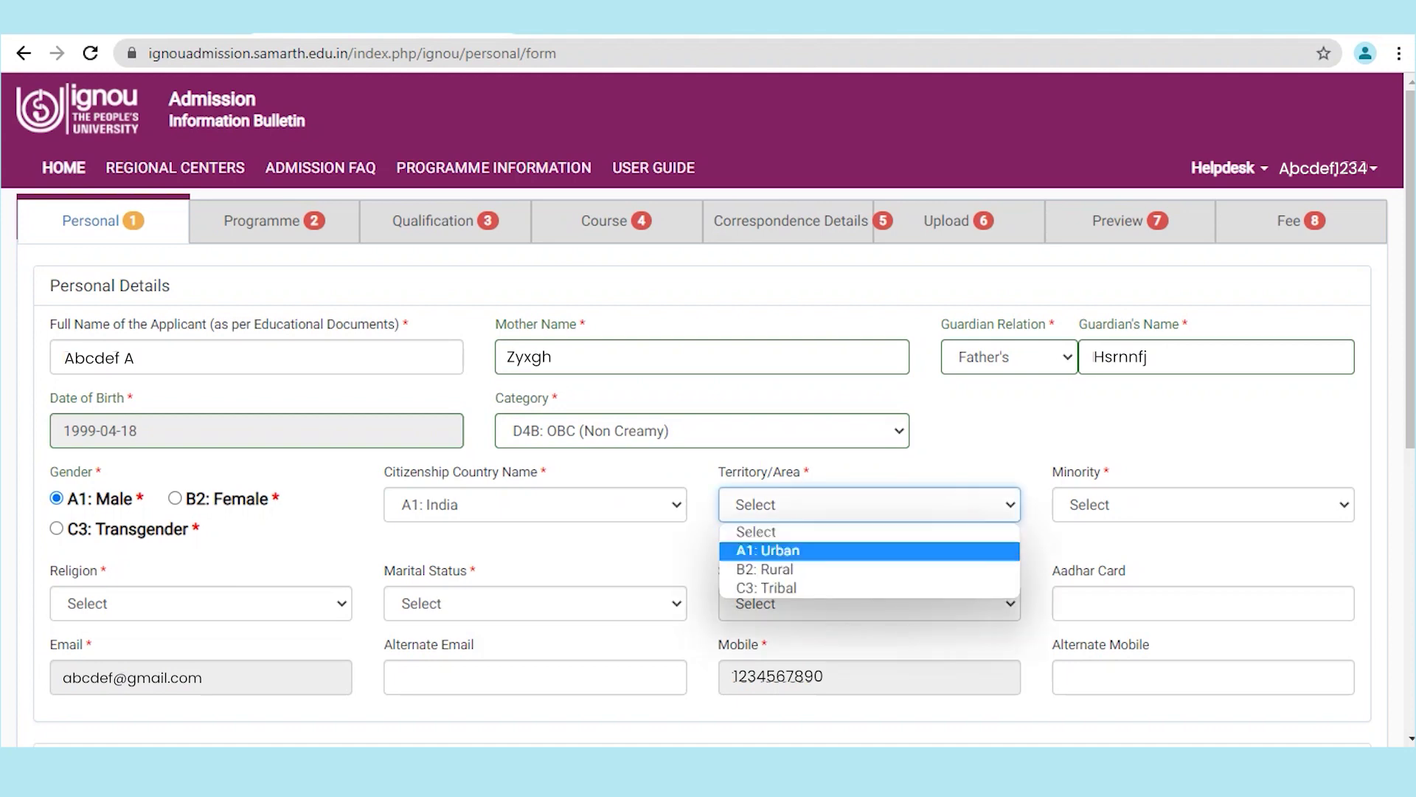
key("Return")
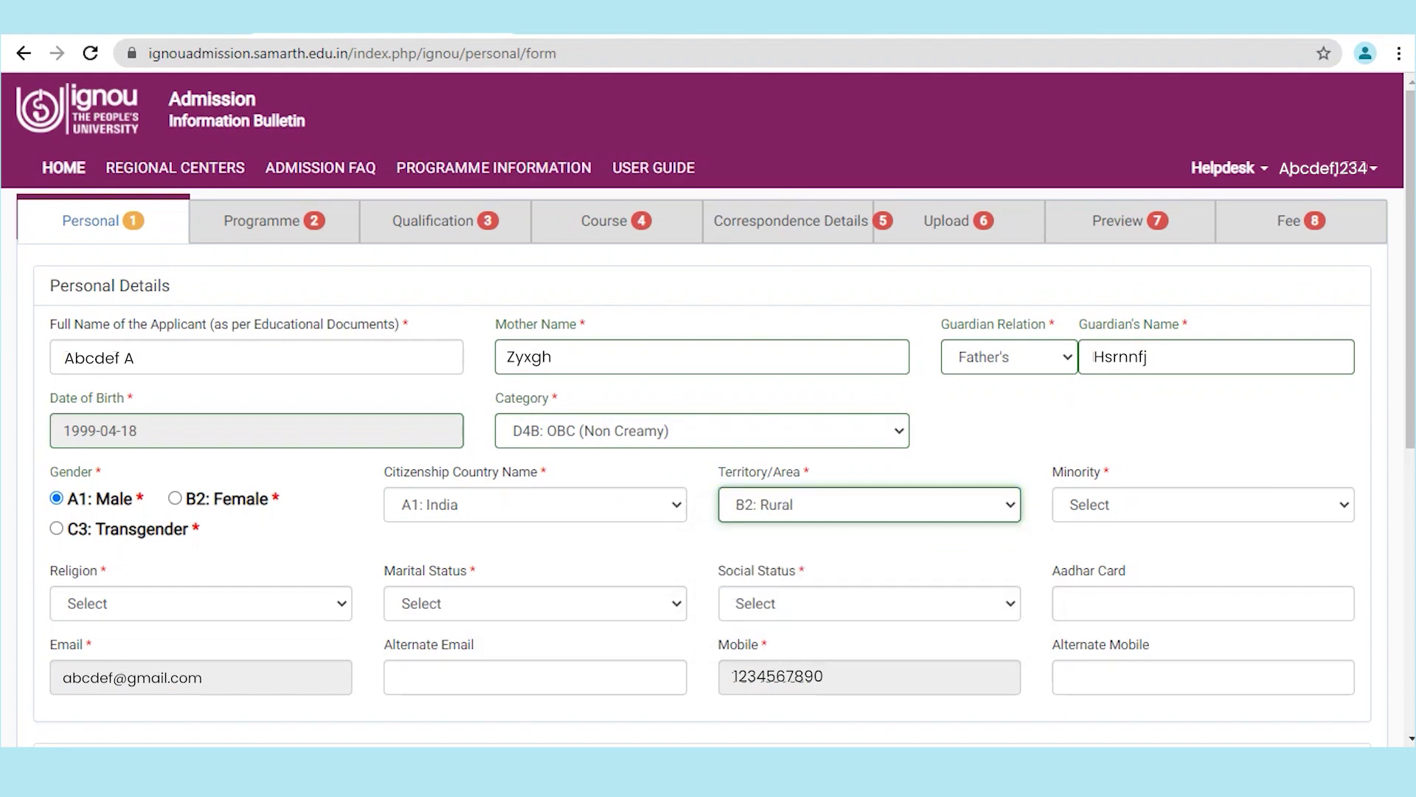
left_click(1203, 505)
key("Down")
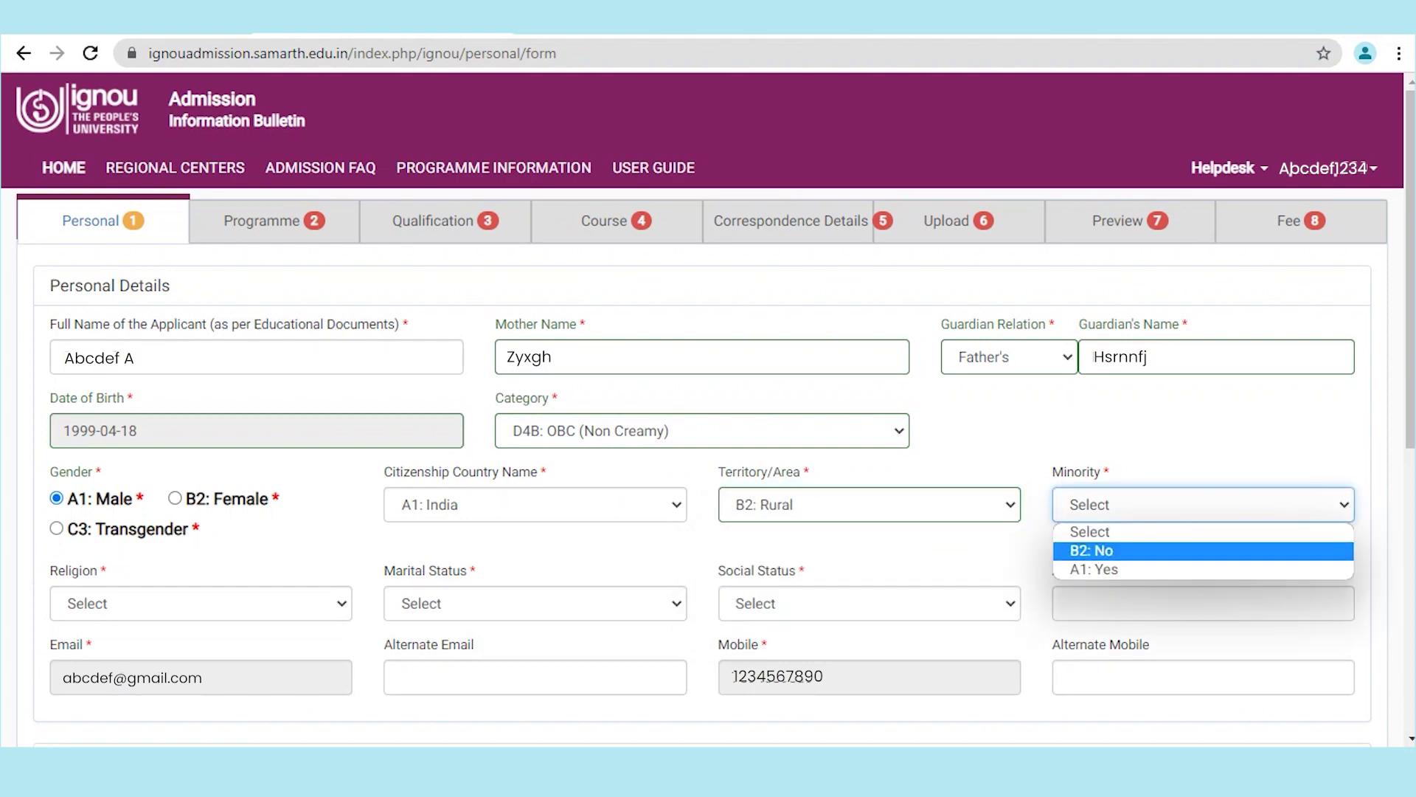
key("Return")
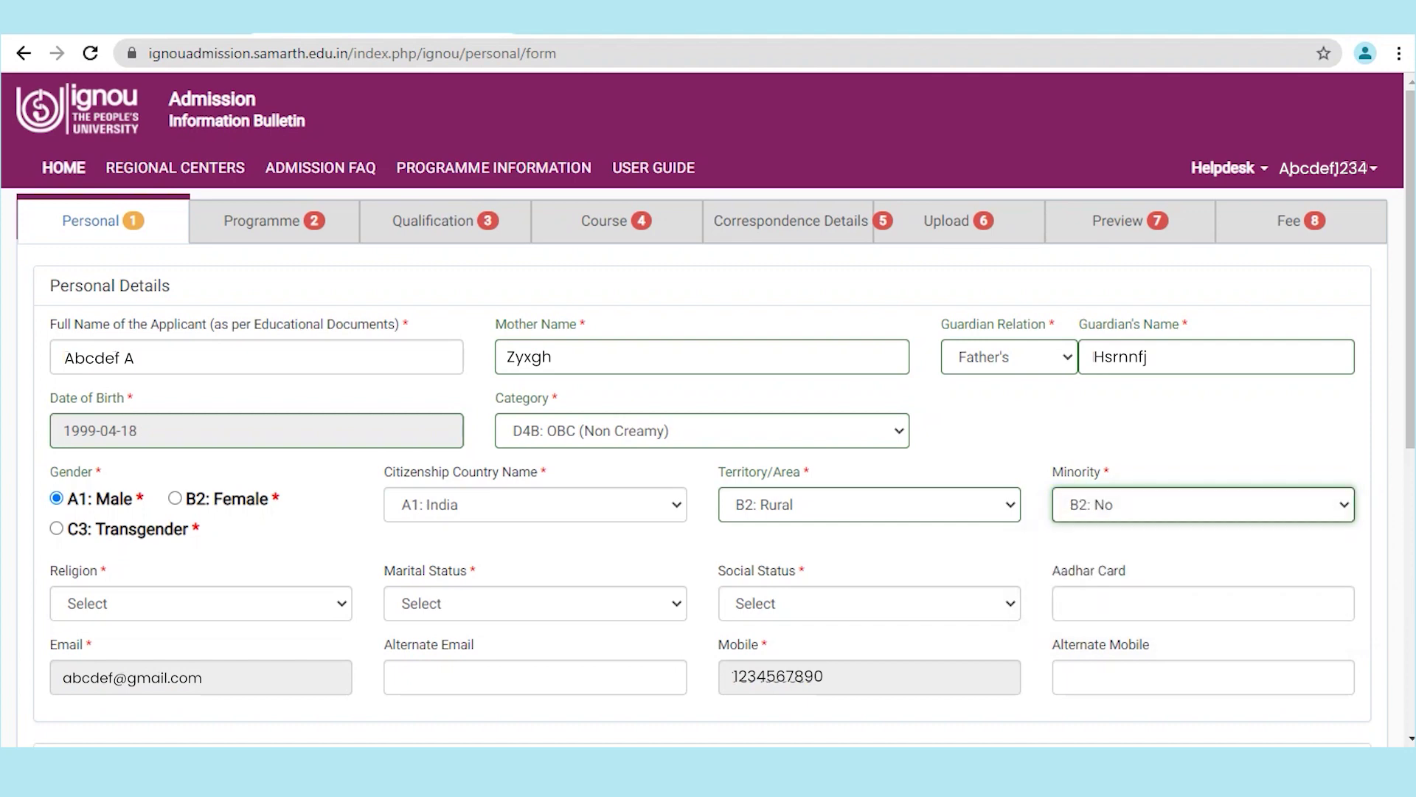
Step: Set religion A1: Hindu, marital status A1: Single and social status C3: Not Applicable
left_click(201, 604)
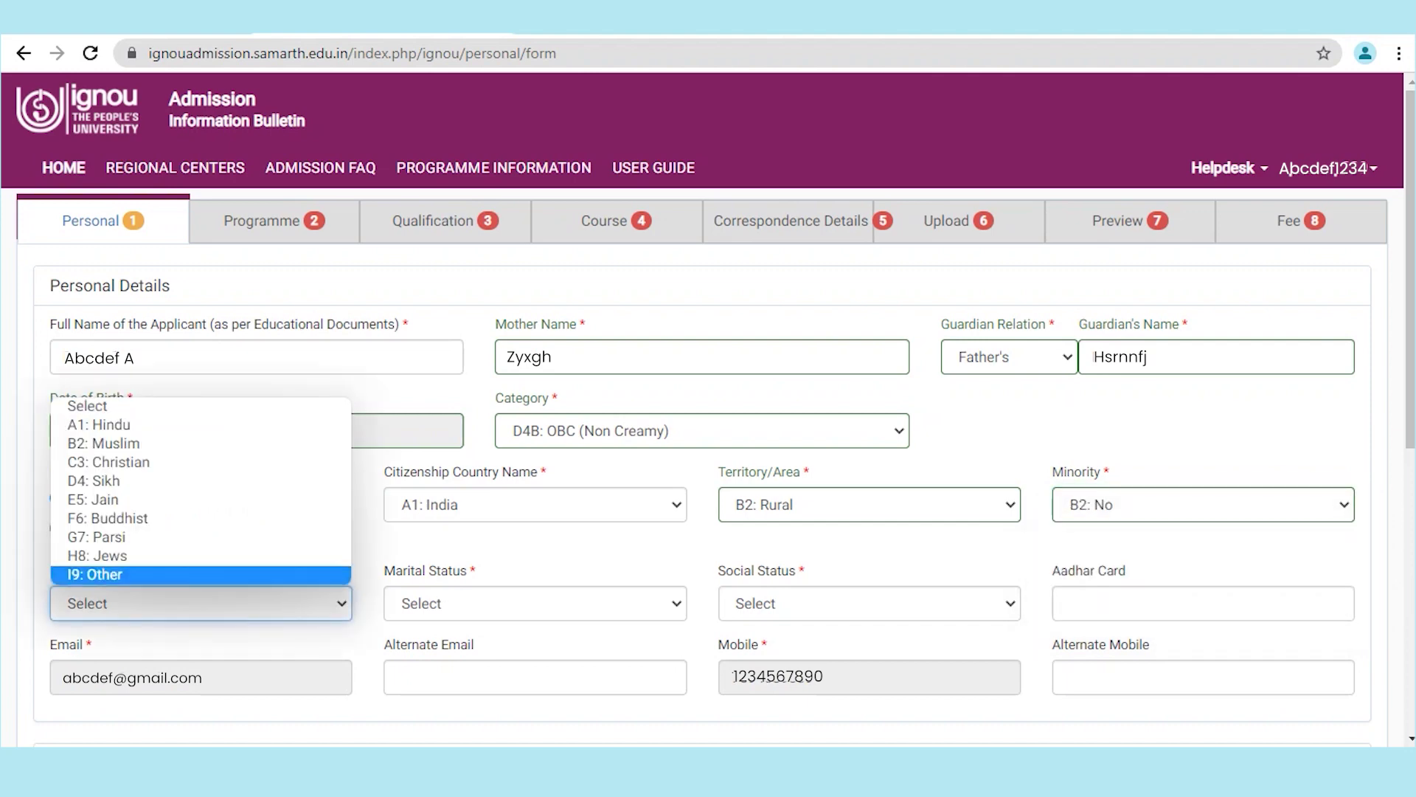
left_click(111, 425)
left_click(535, 603)
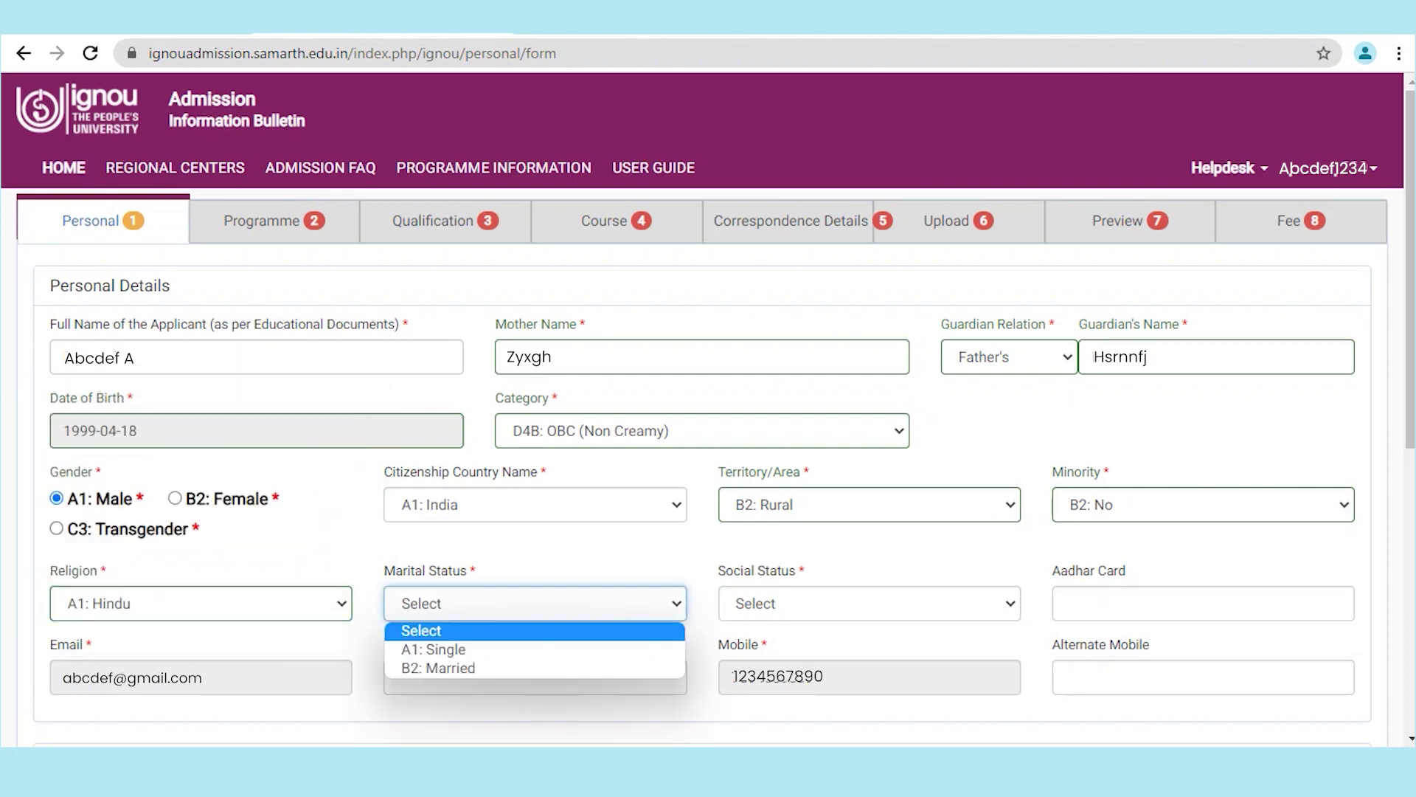
key("Down")
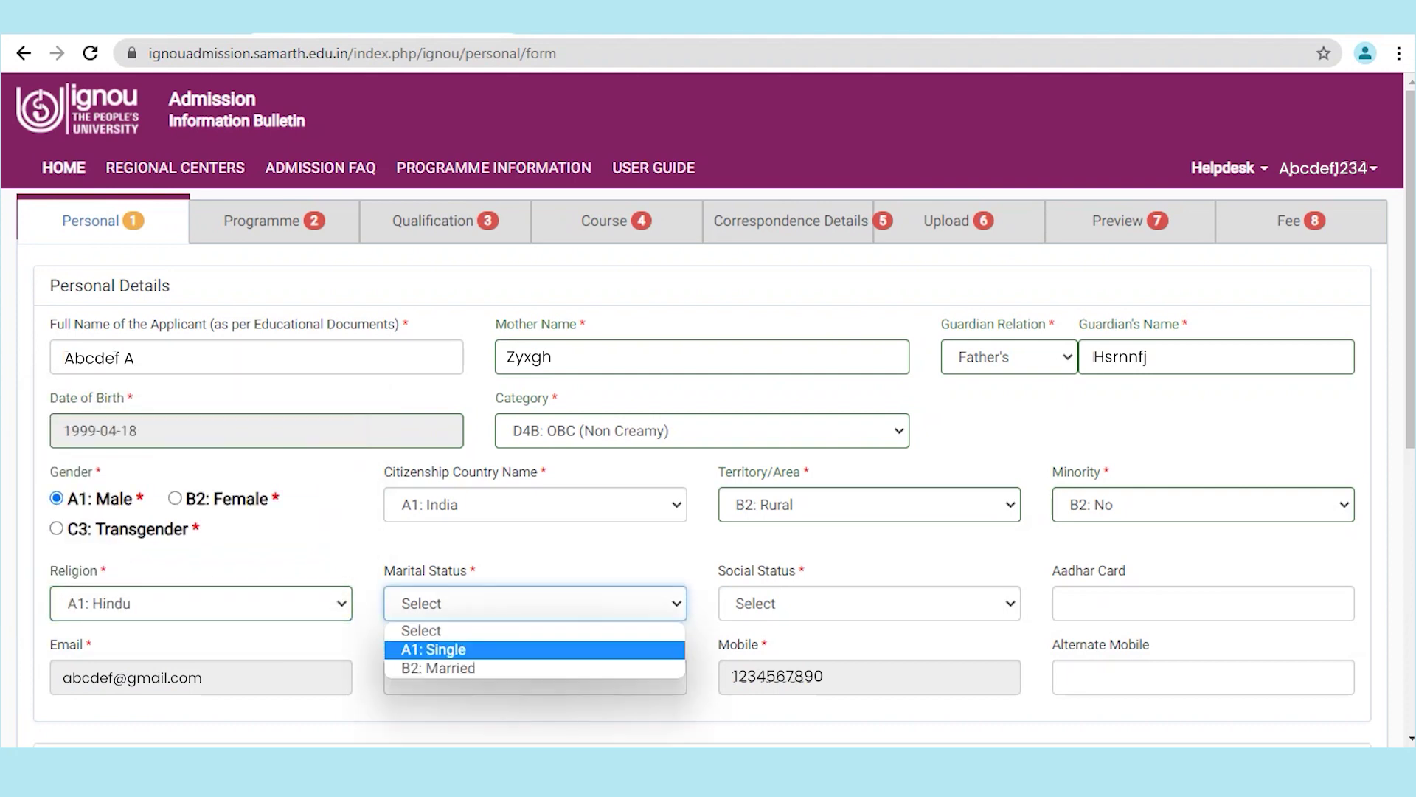
key("Return")
left_click(870, 604)
key("Down")
key("Down")
key("Down")
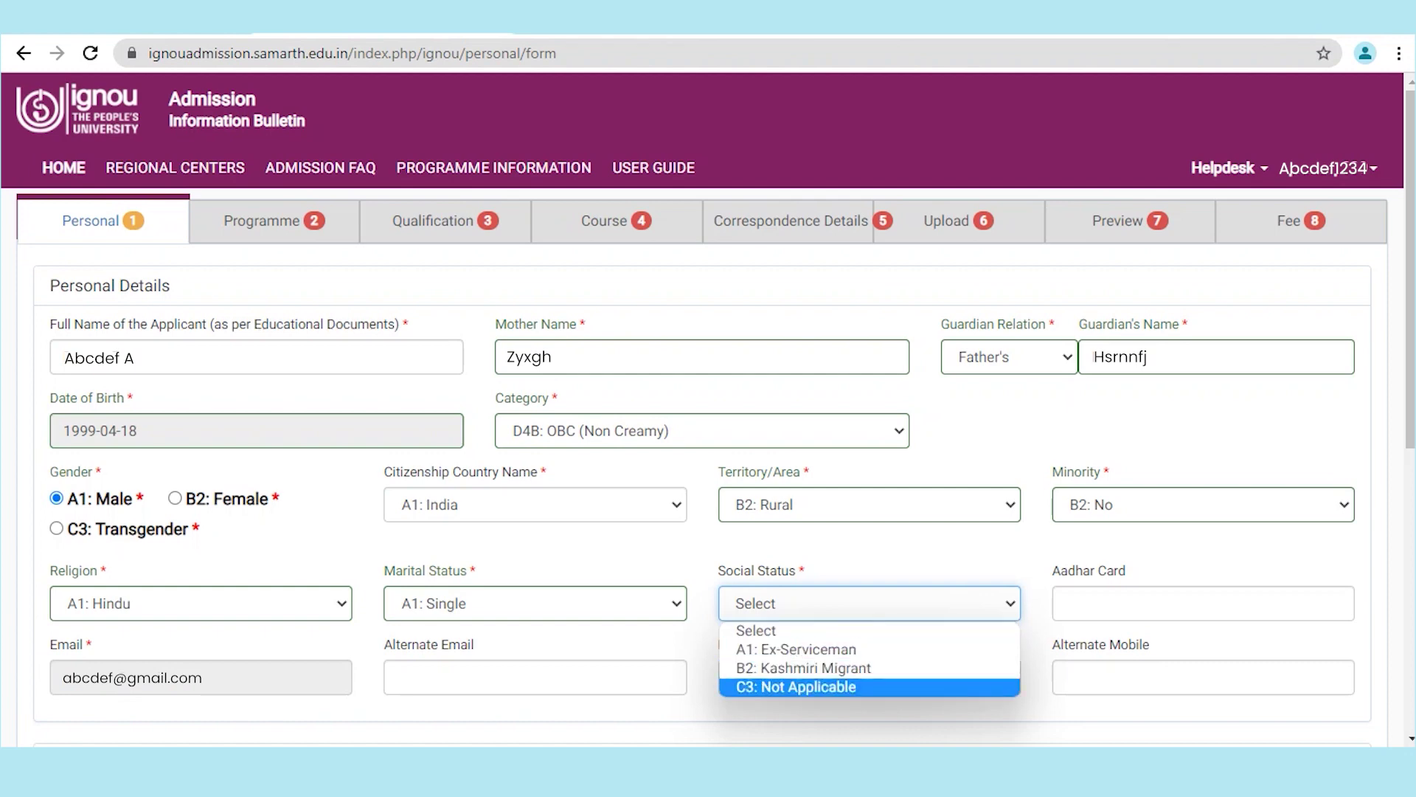
key("Return")
Step: Fill in the alternate email address and alternate mobile number
scroll(708, 413, "down", 1)
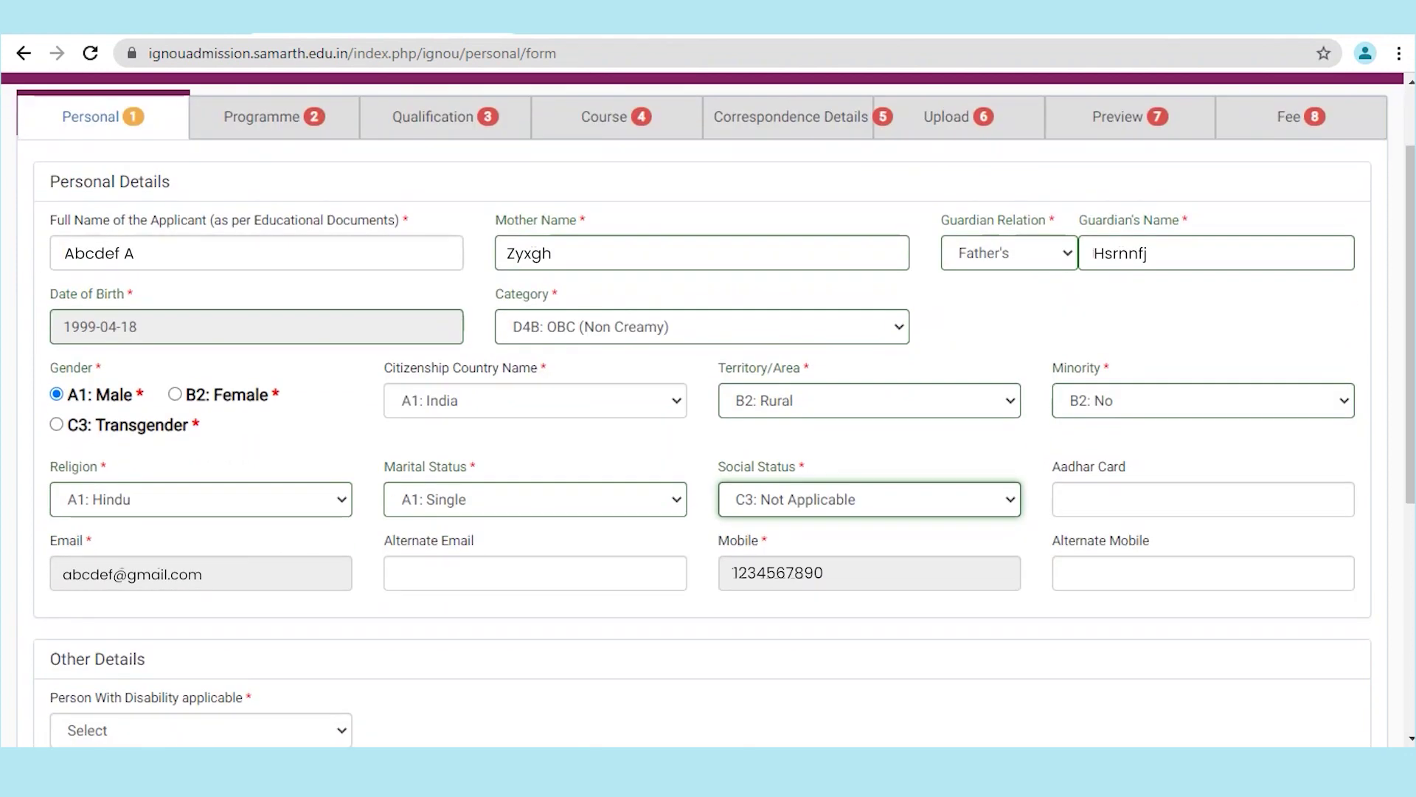
left_click(536, 573)
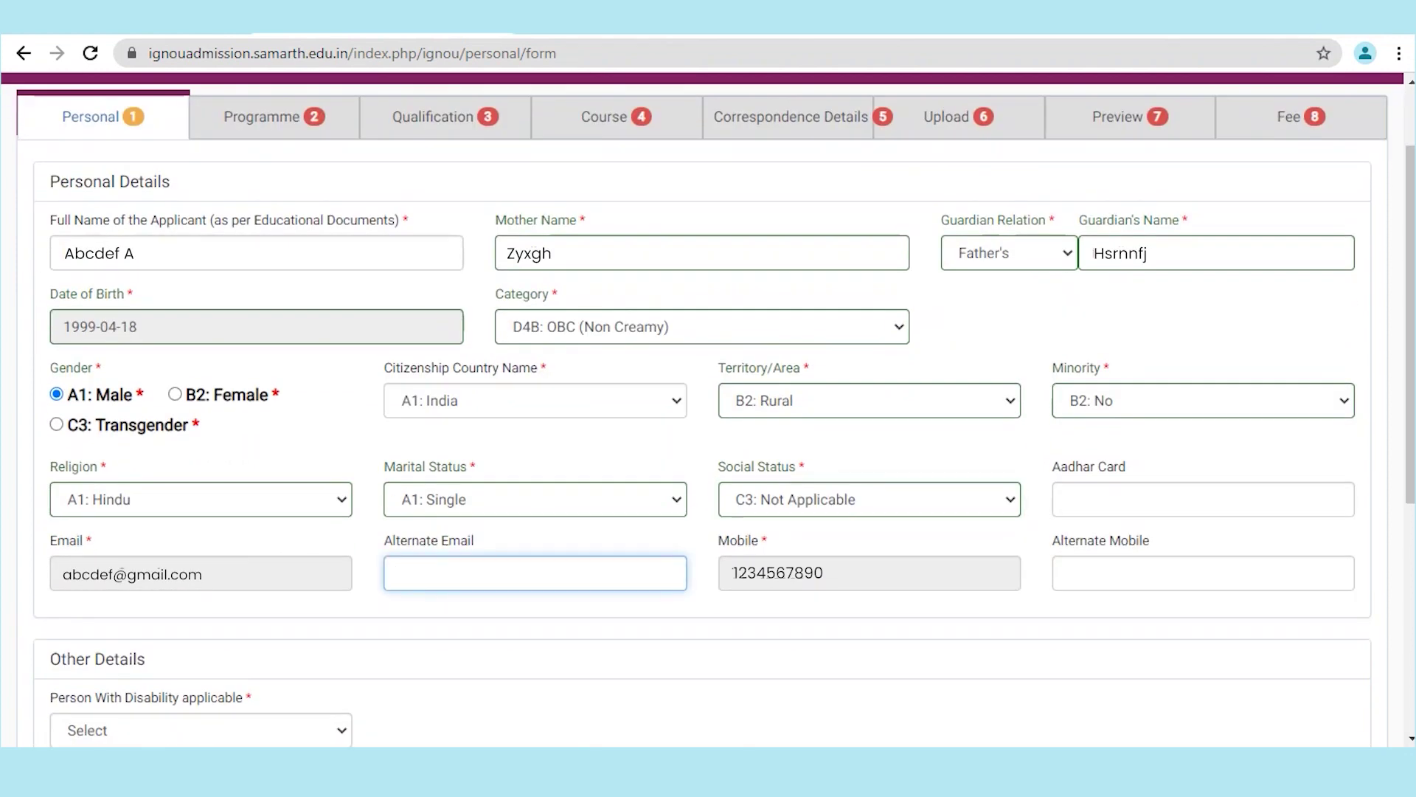
key("ctrl+v")
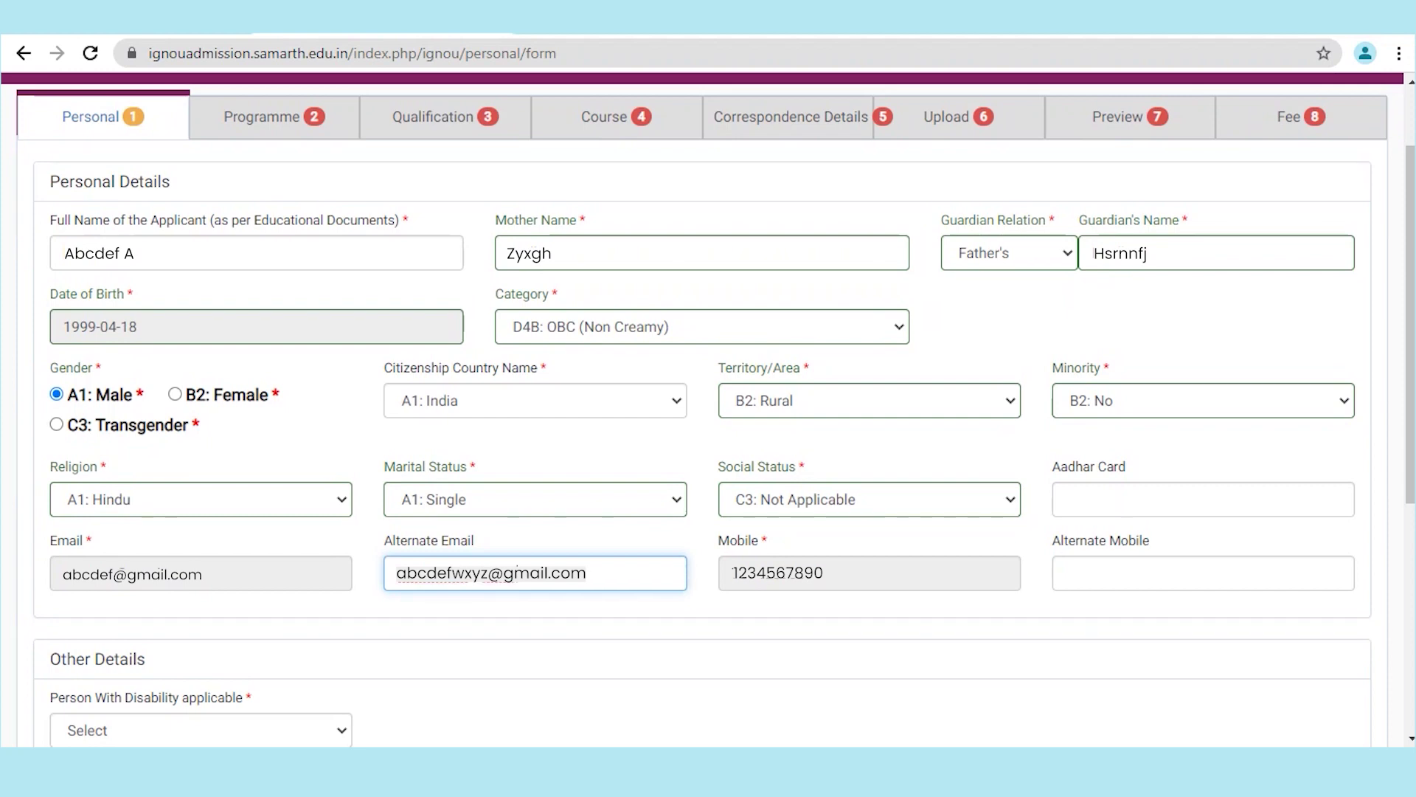
key("Tab")
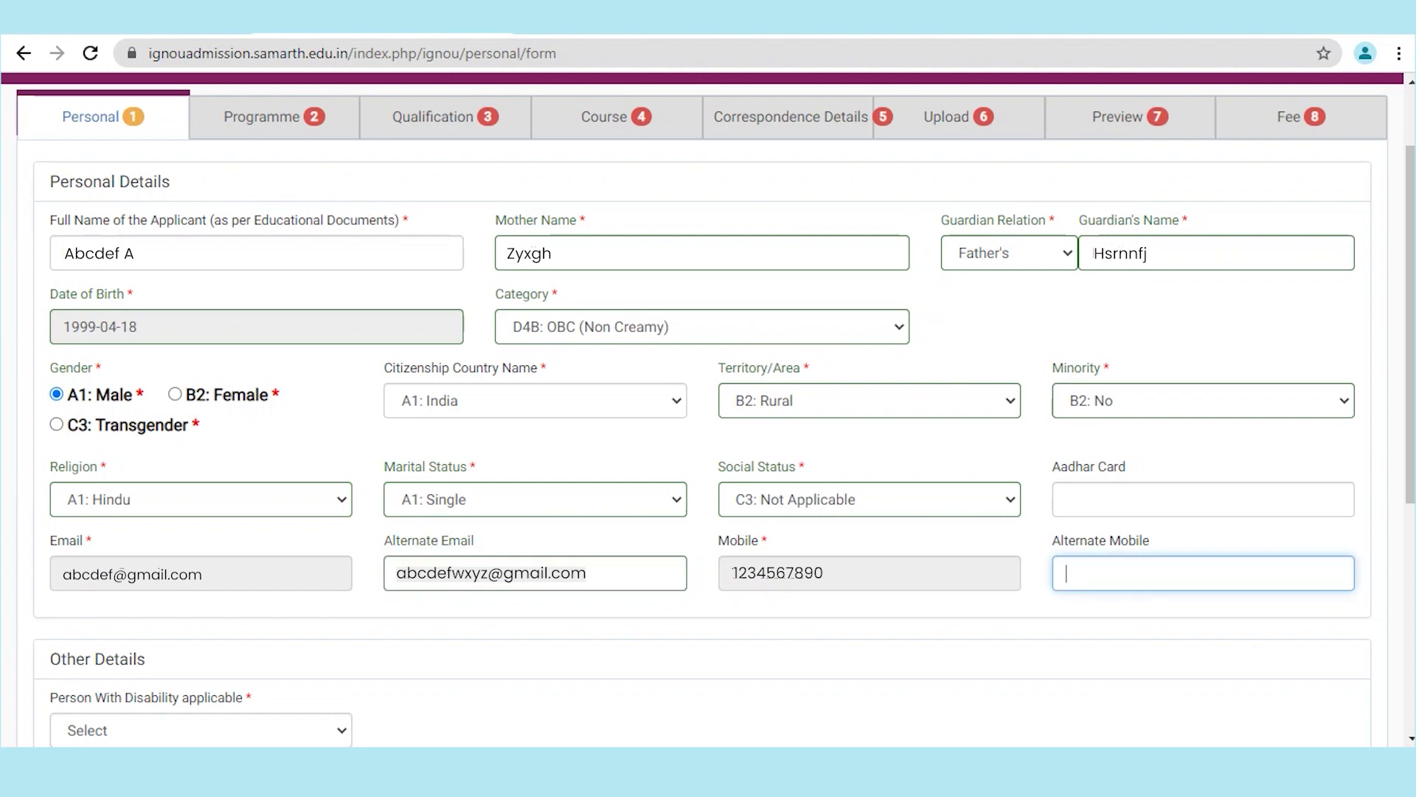
type("9874563210")
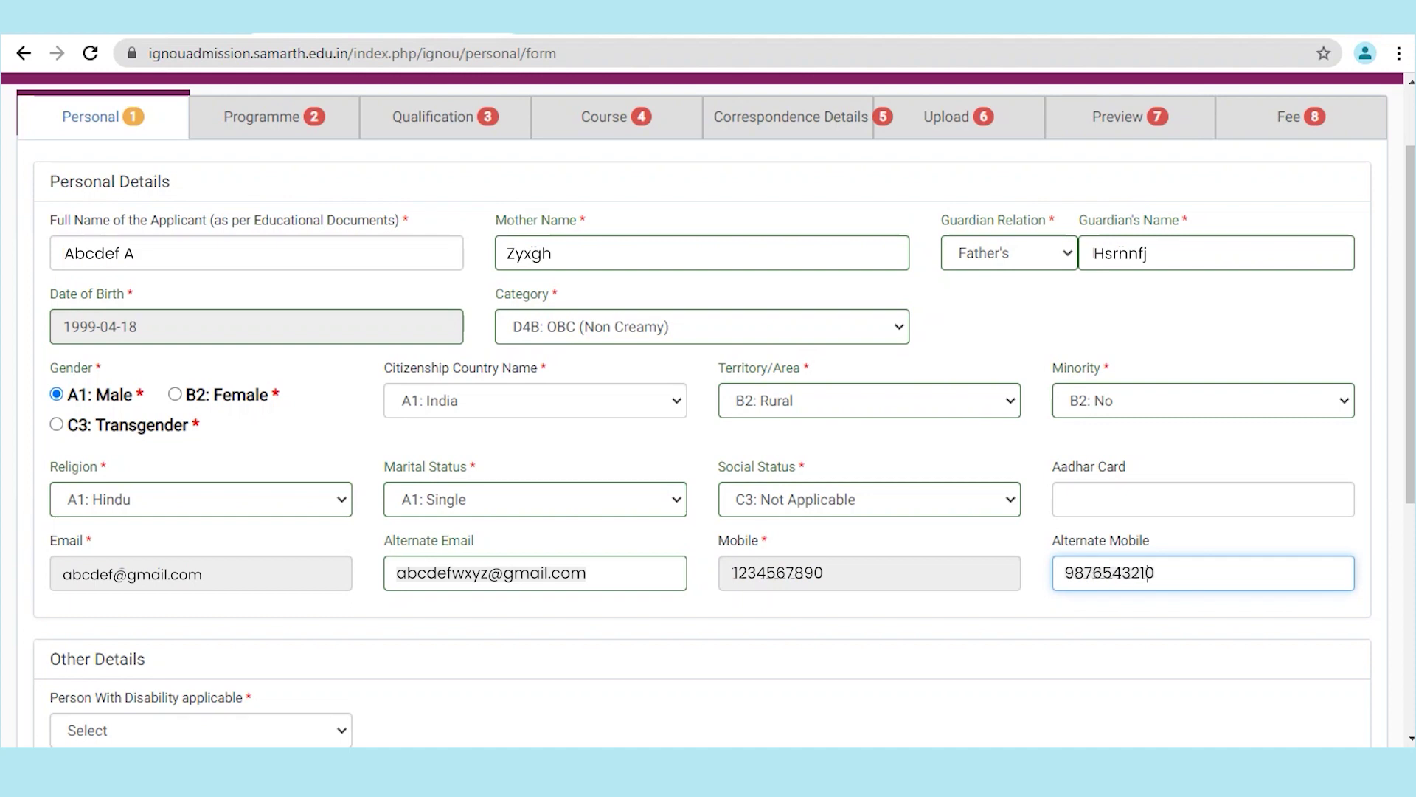
Step: Set disability to B2: No and employment status to C3: Employed, then submit the personal details
scroll(708, 410, "down", 3)
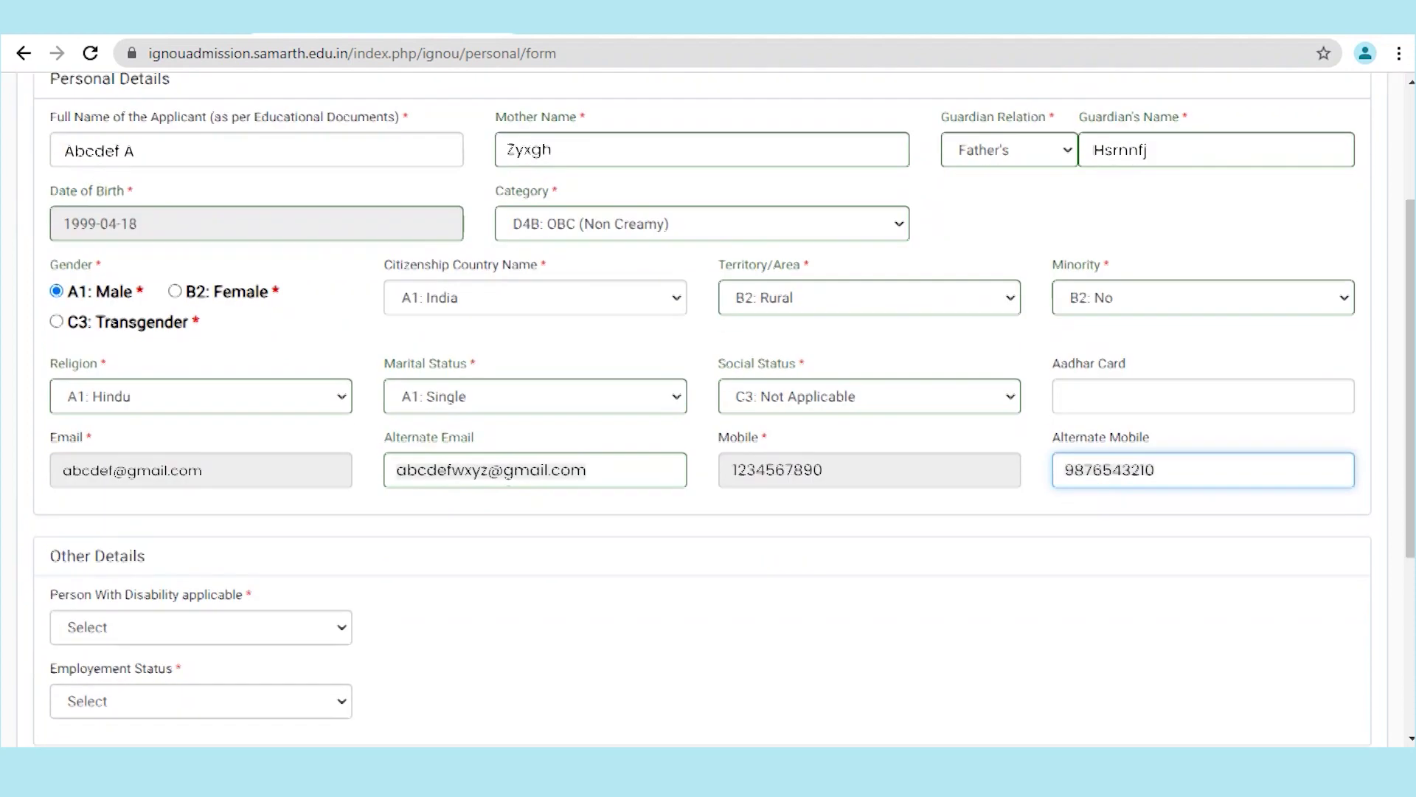
left_click(200, 521)
left_click(88, 568)
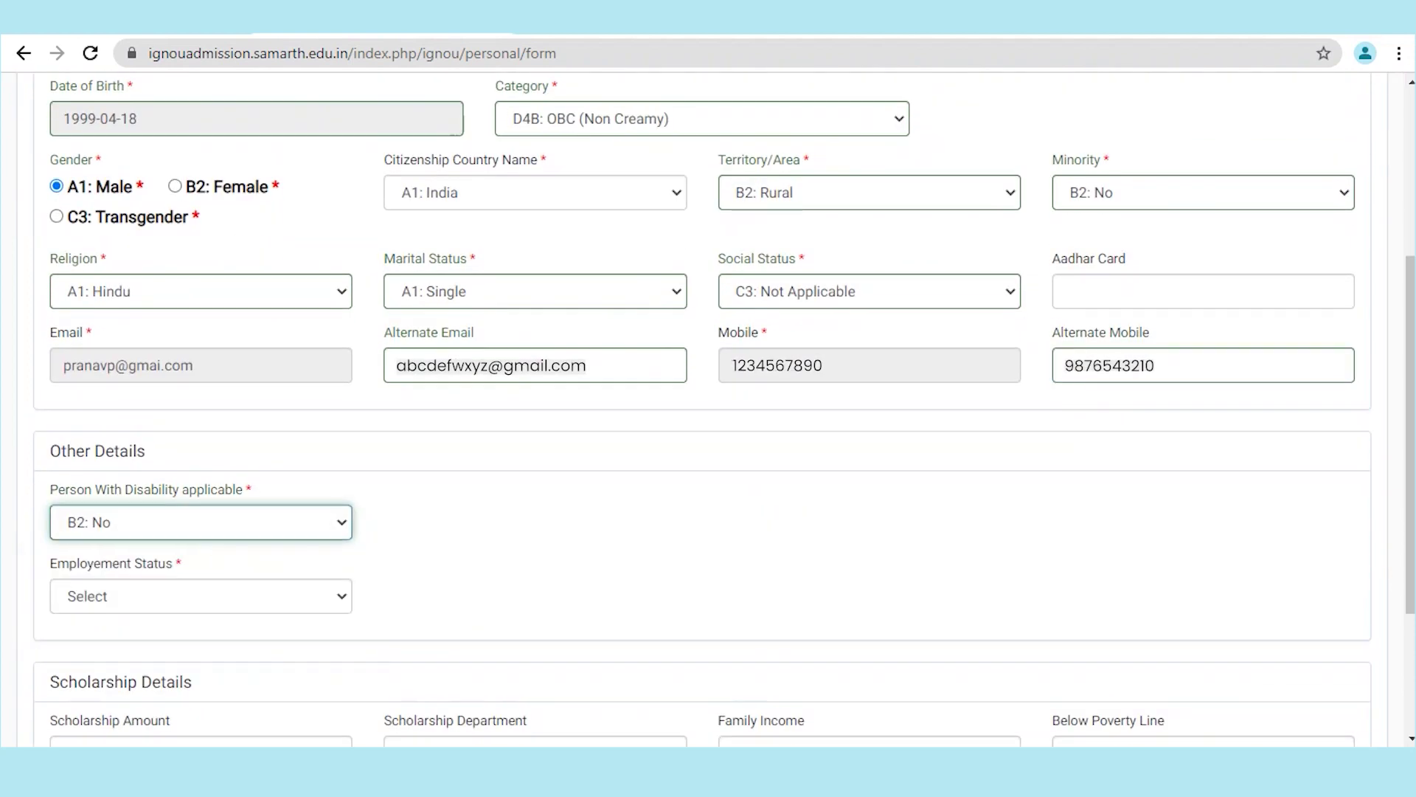
left_click(201, 595)
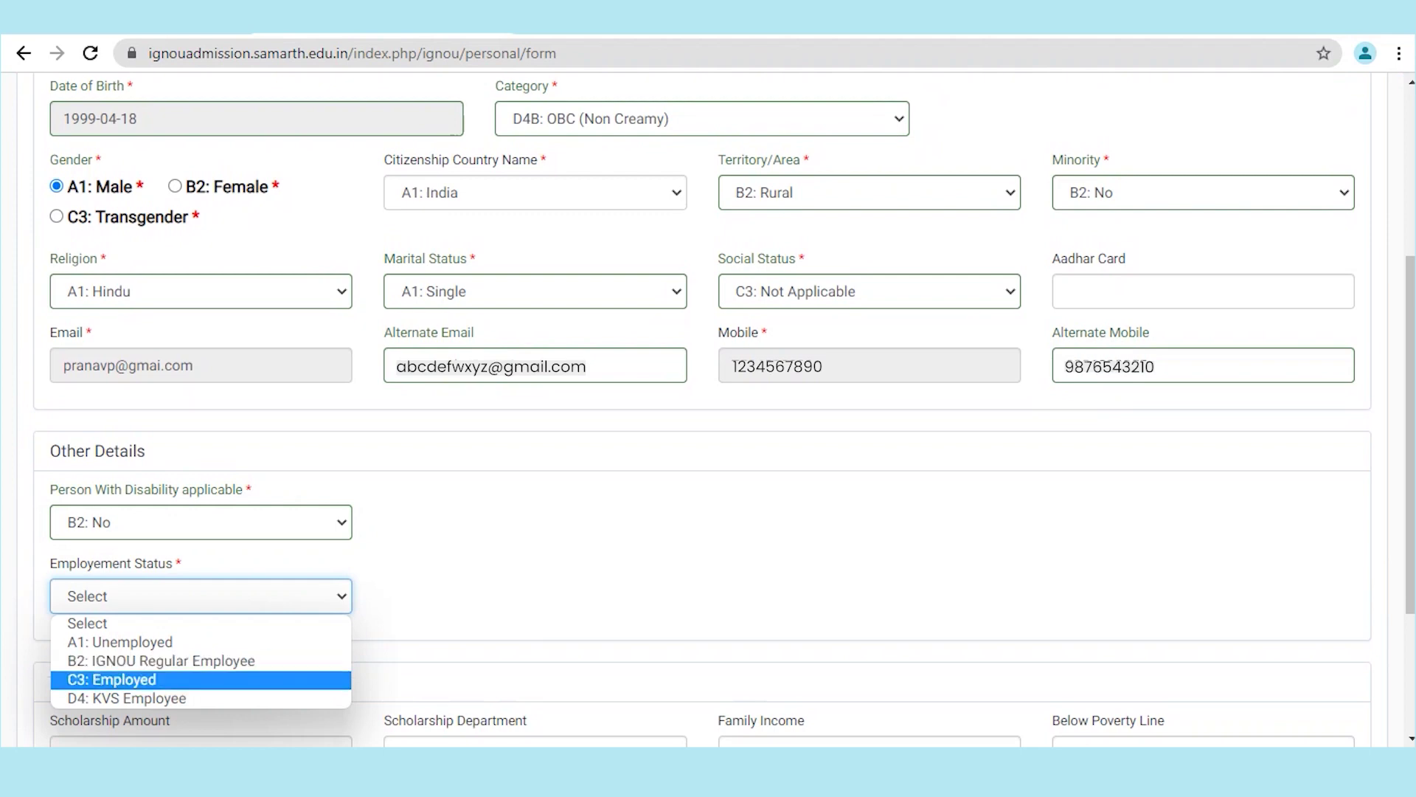
left_click(113, 679)
scroll(708, 402, "down", 3)
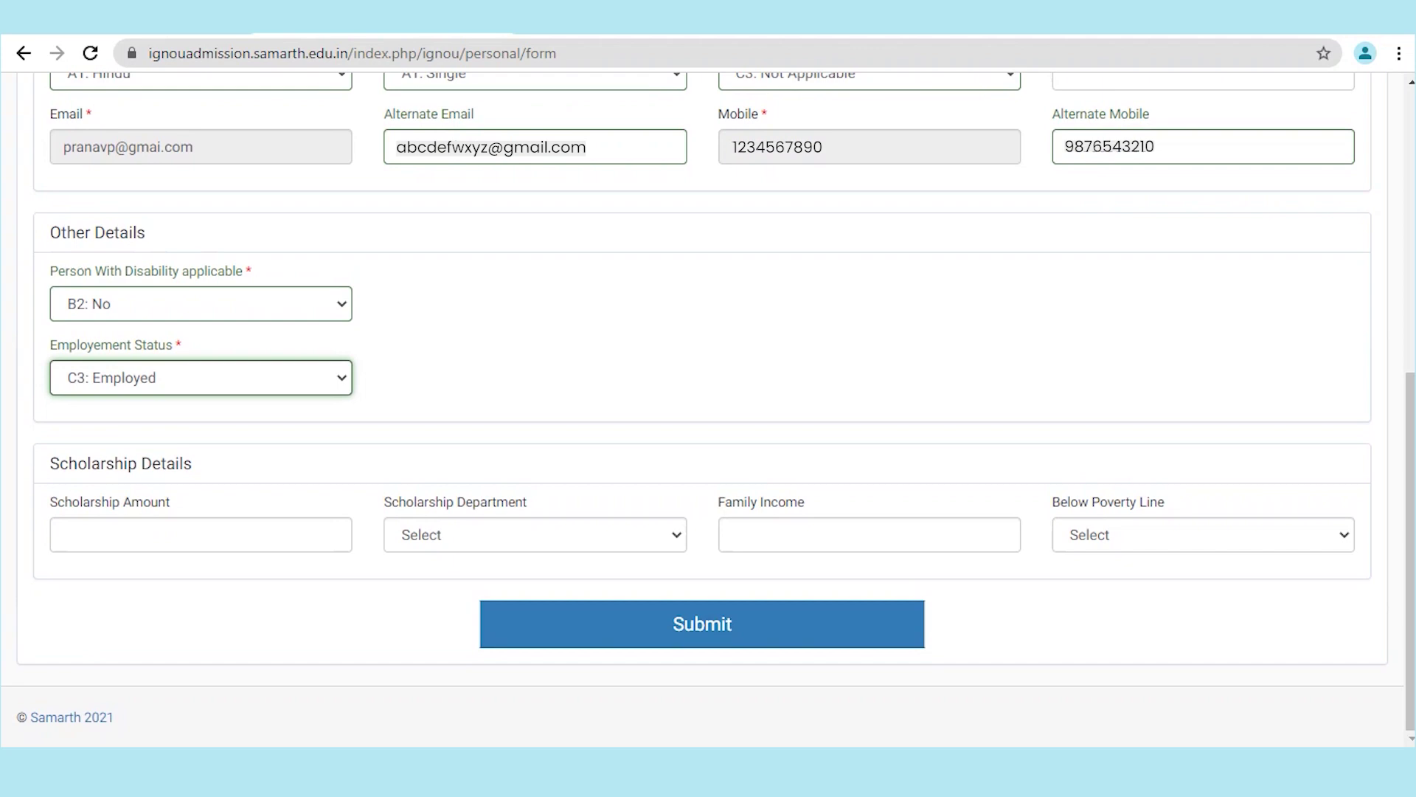
left_click(701, 623)
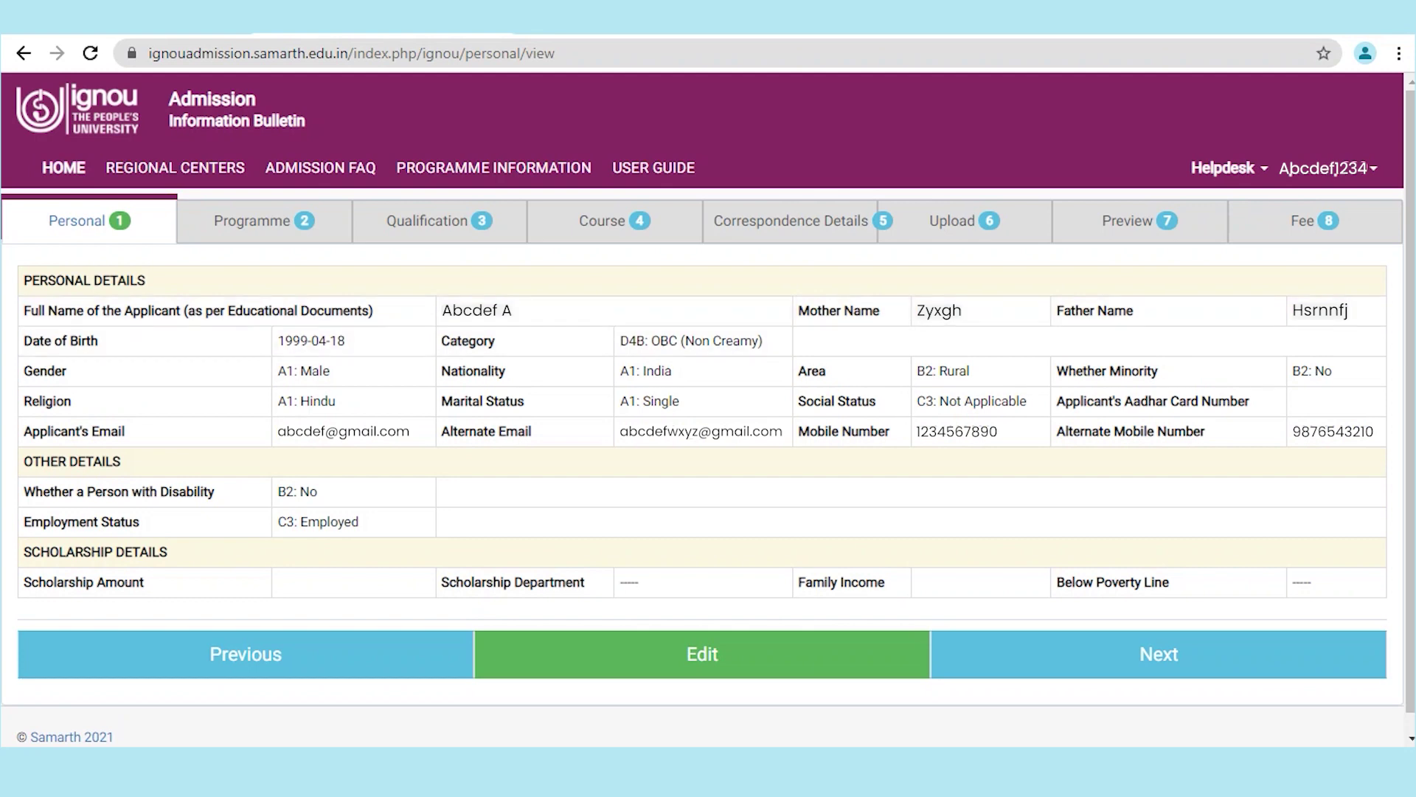
Step: Move to Programme Details and choose Programme Type BACHELOR with Mode Of Study ODL
left_click(1326, 642)
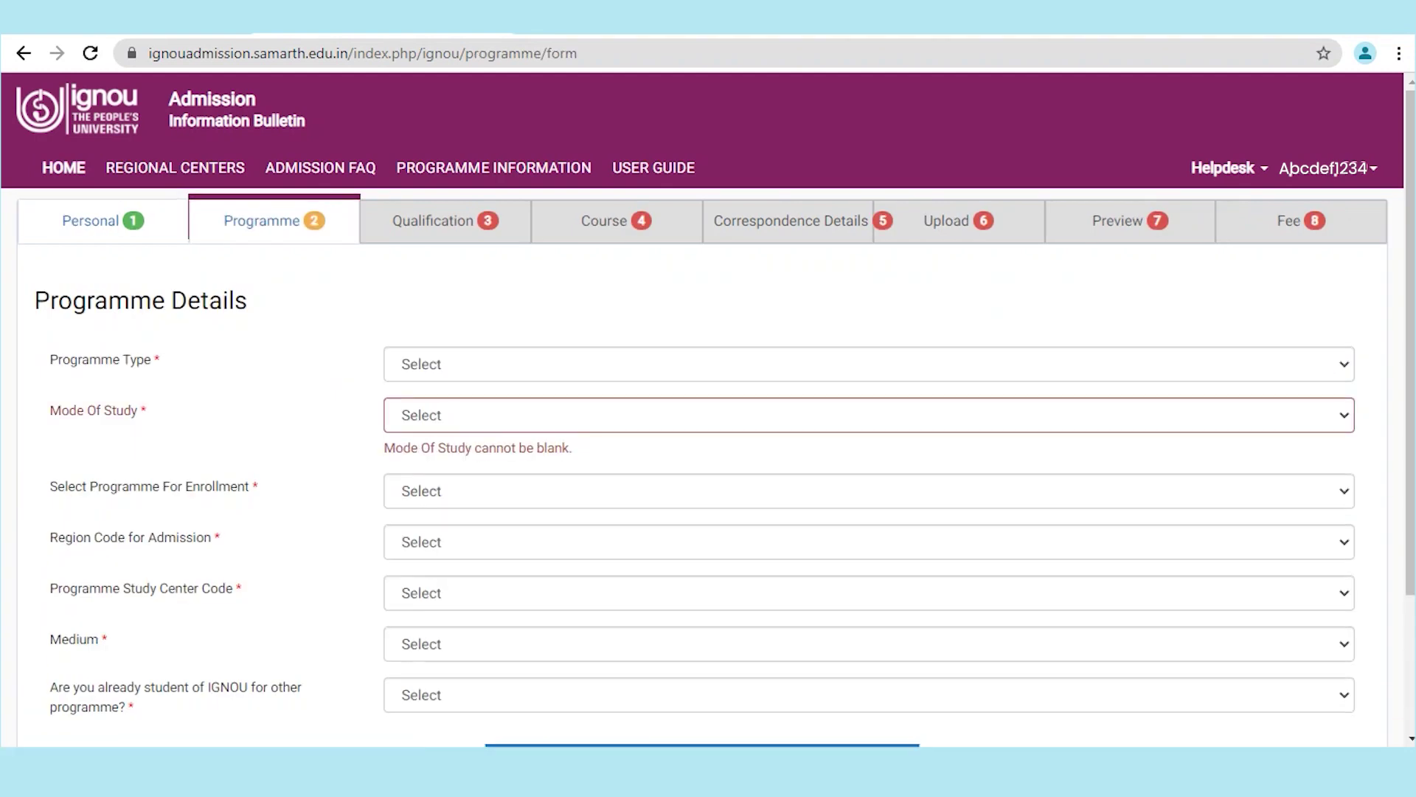
left_click(868, 363)
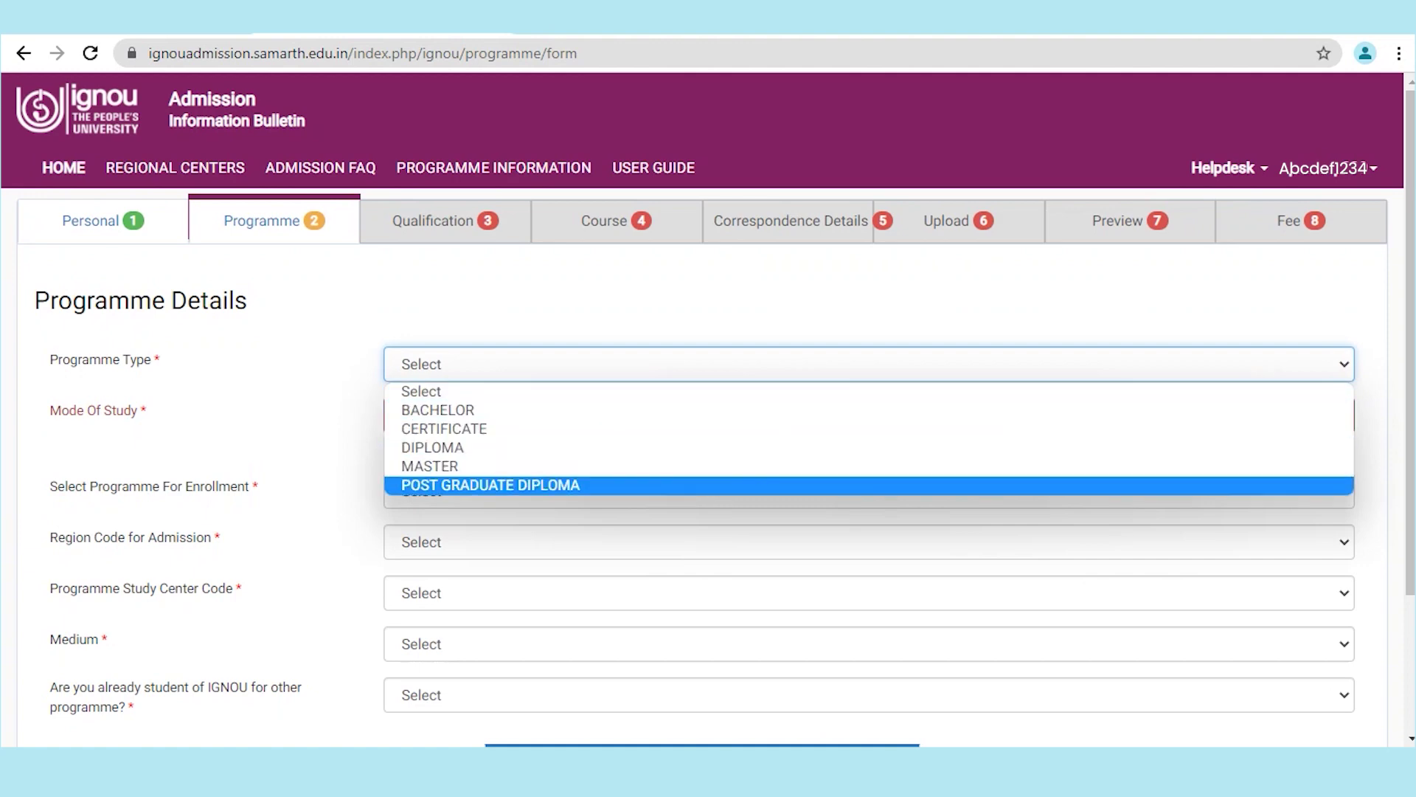
left_click(437, 409)
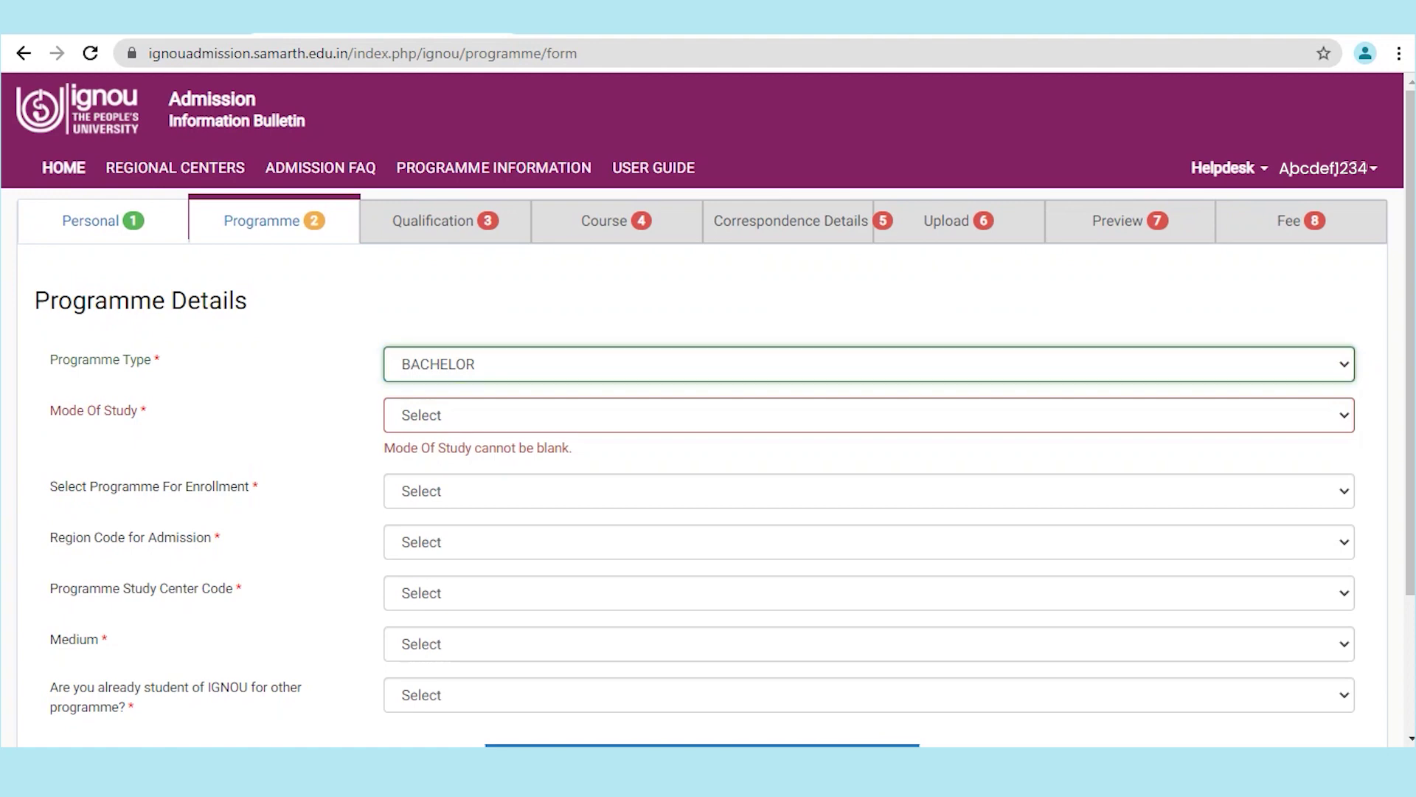
left_click(443, 415)
left_click(413, 458)
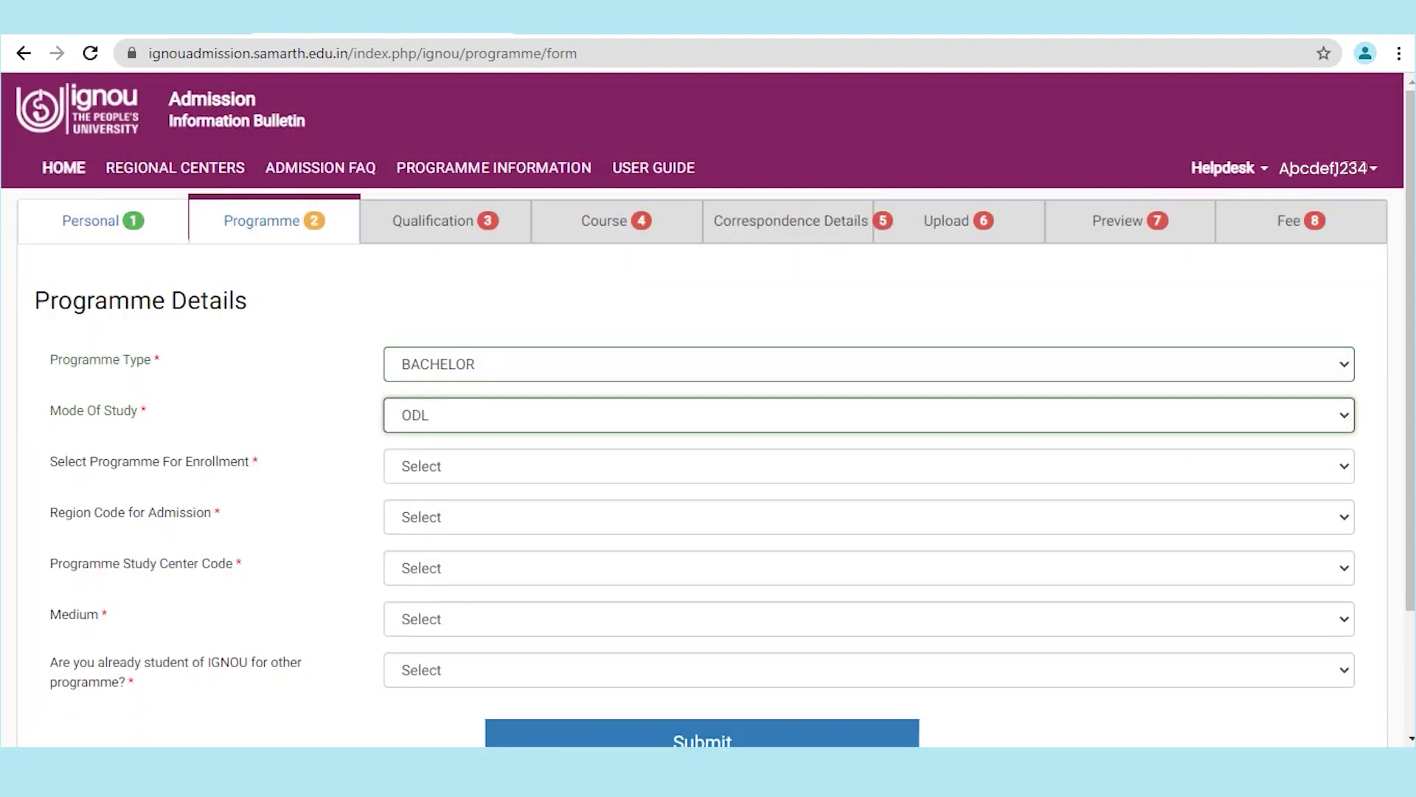
Step: Choose BAPCH Bachelor of Arts (Hons) Psychology as the programme
left_click(413, 465)
scroll(517, 384, "down", 1)
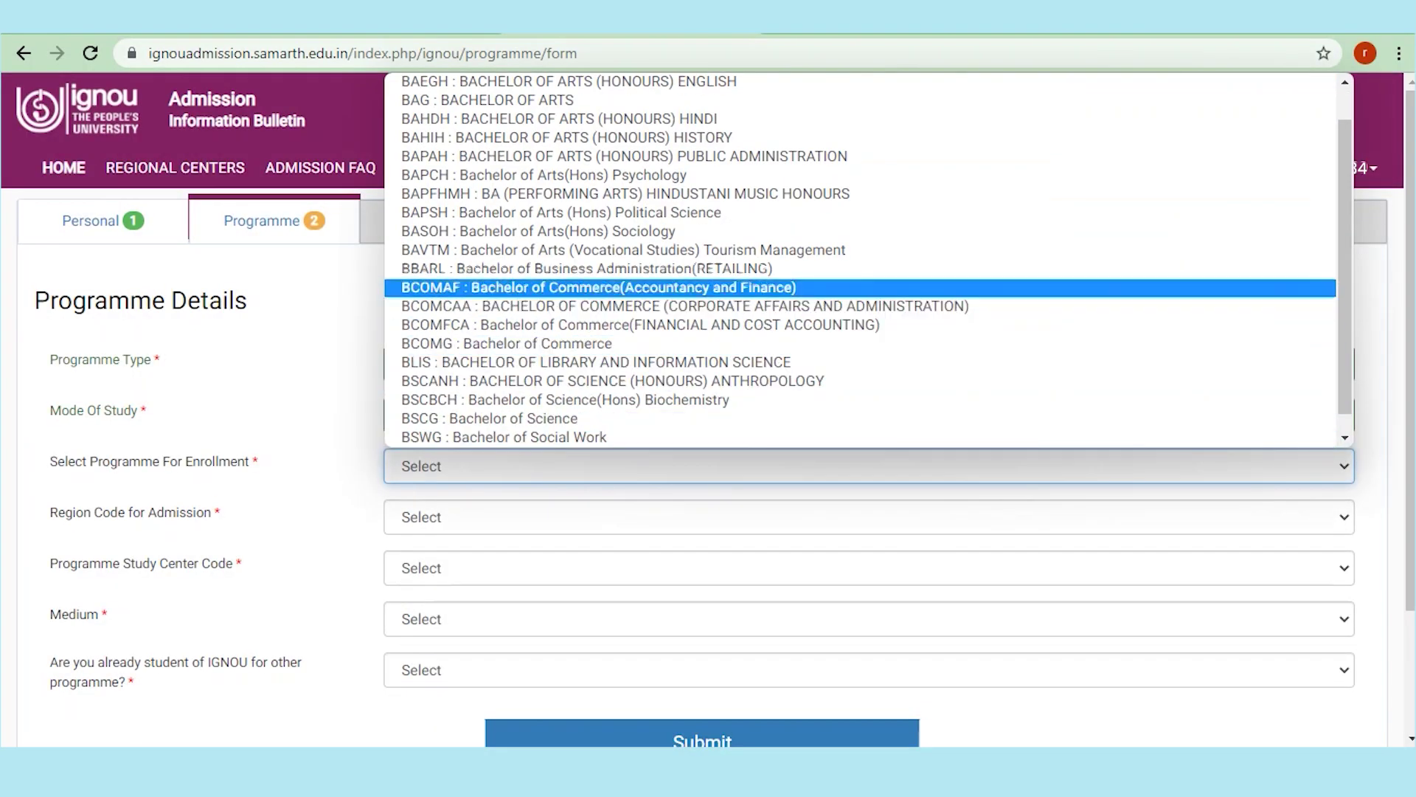
left_click(544, 175)
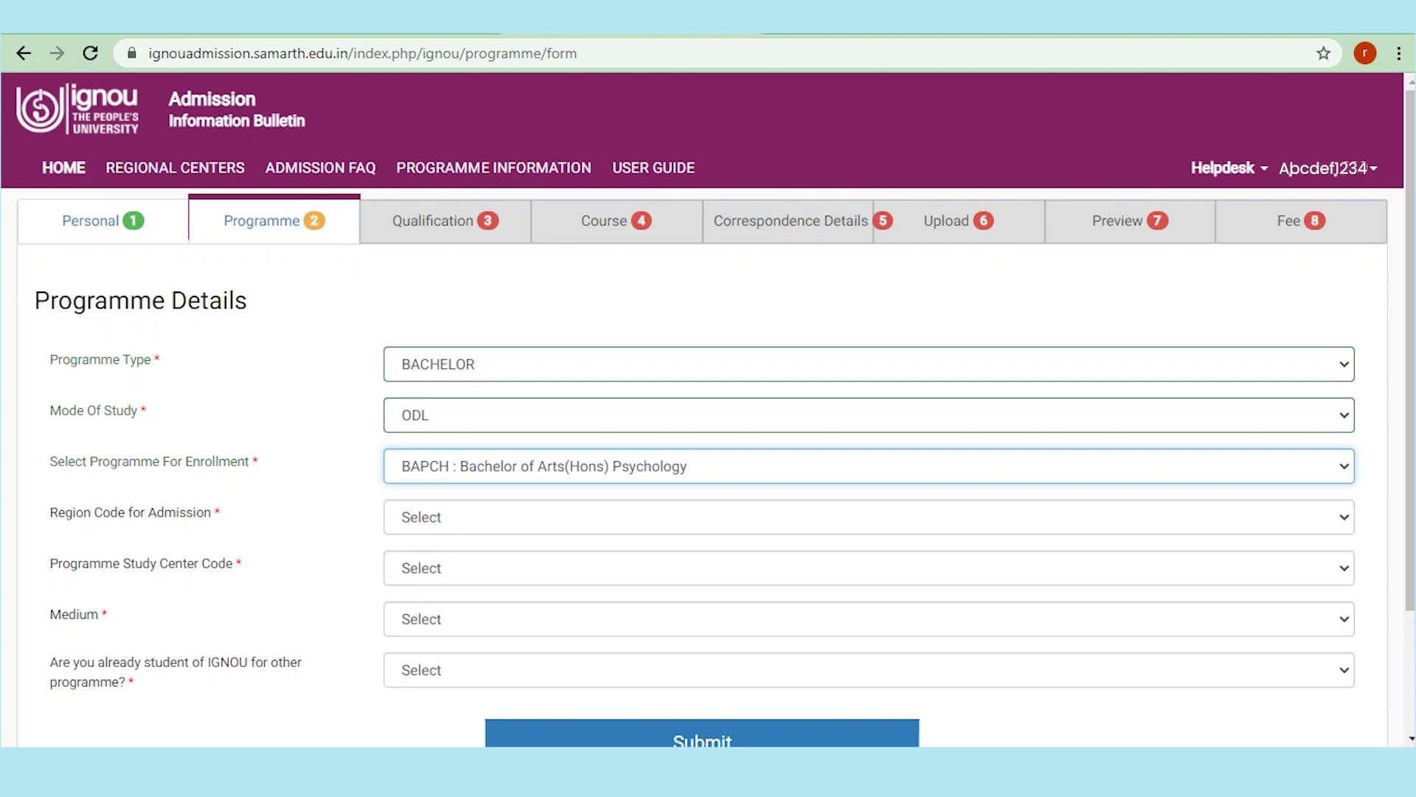
Step: Set region to 14 : COCHIN and study centre to 1400 IGNOU Regional Centre Cochin
left_click(443, 516)
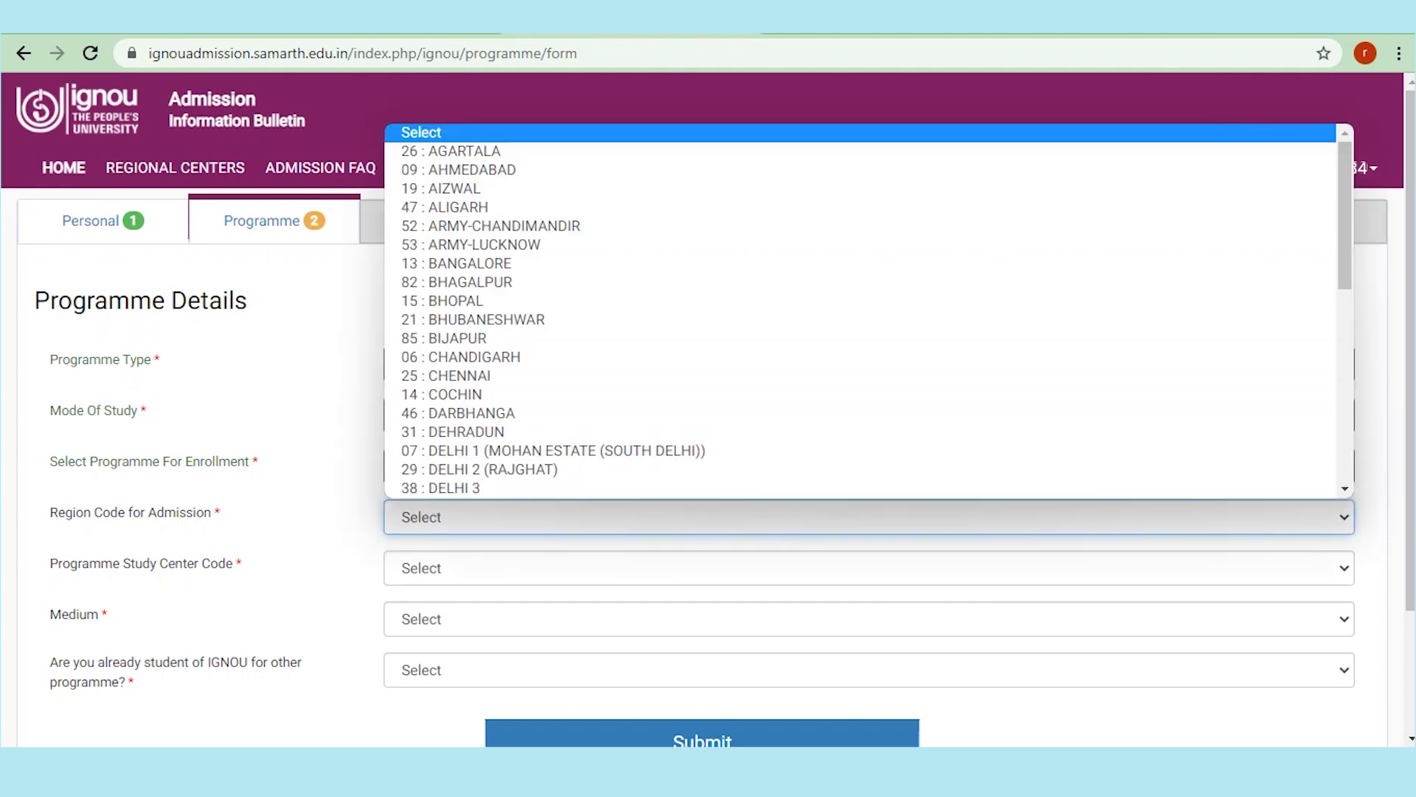
scroll(487, 465, "down", 1)
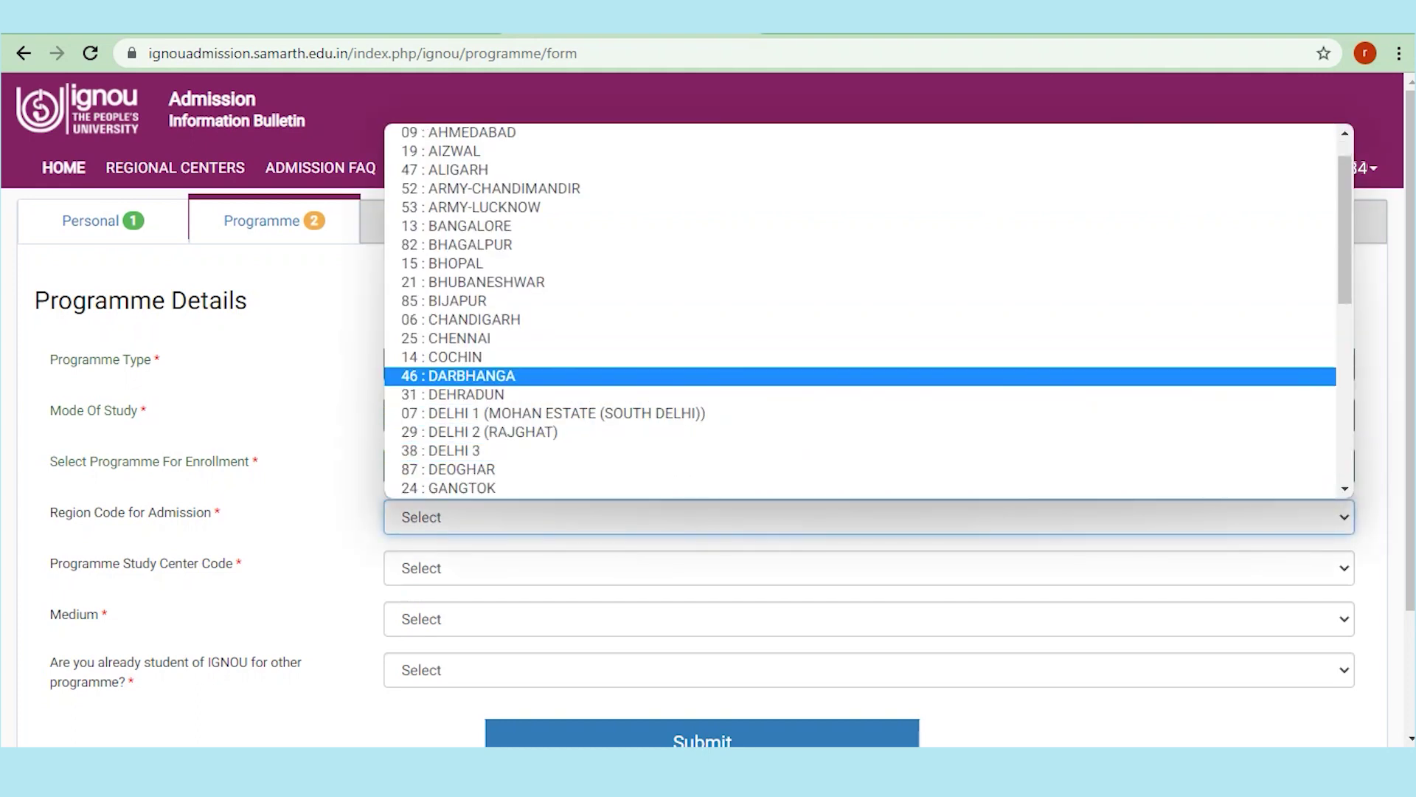
scroll(487, 375, "down", 10)
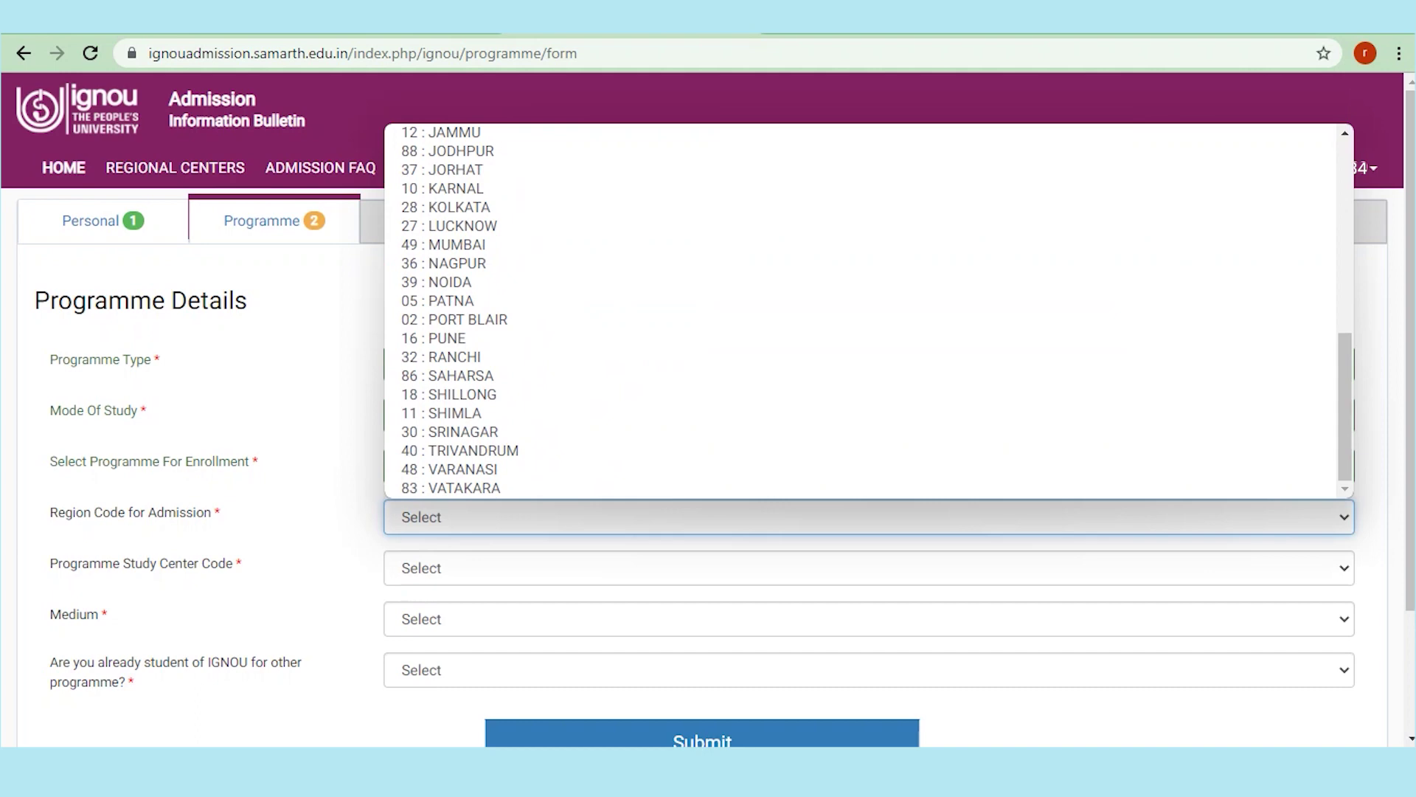
scroll(487, 443, "up", 10)
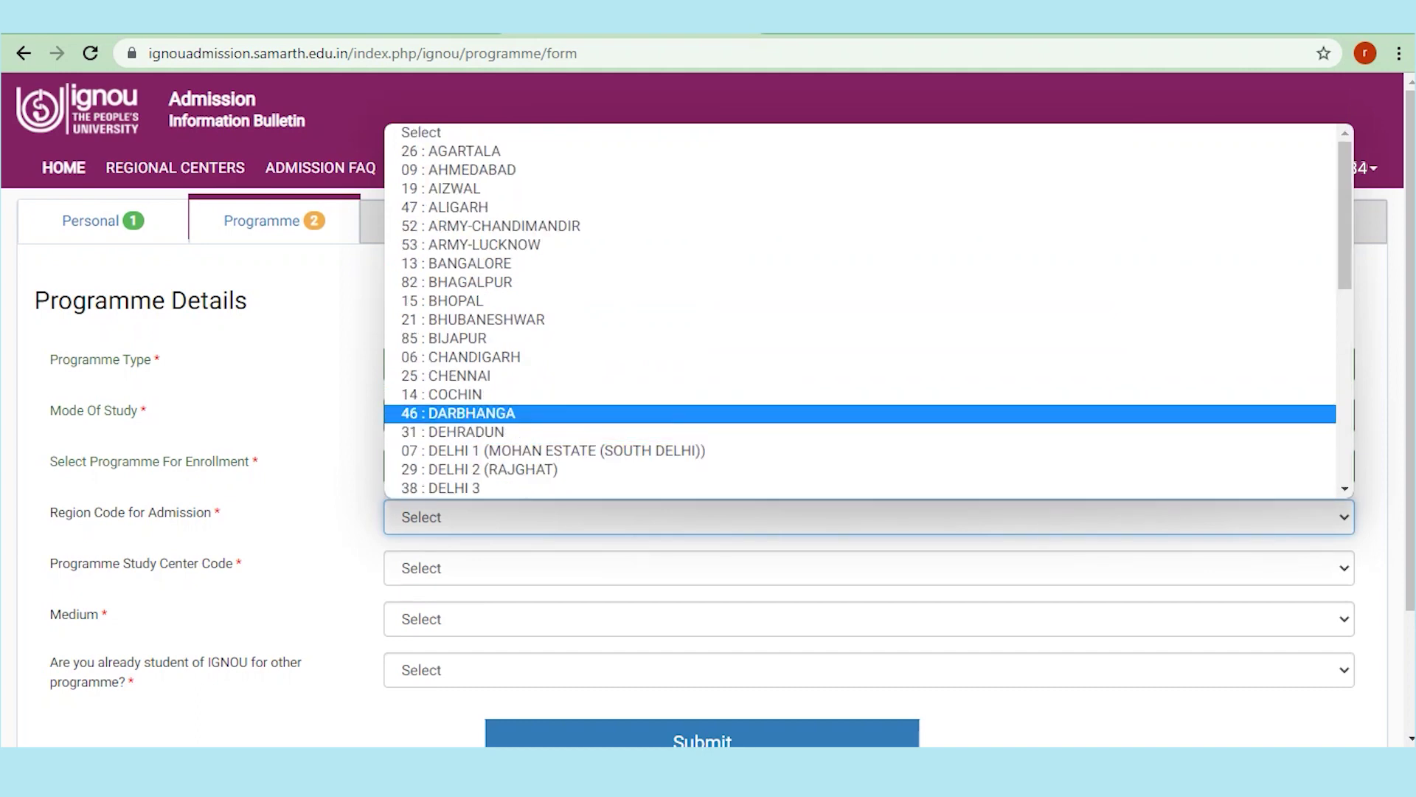
left_click(472, 477)
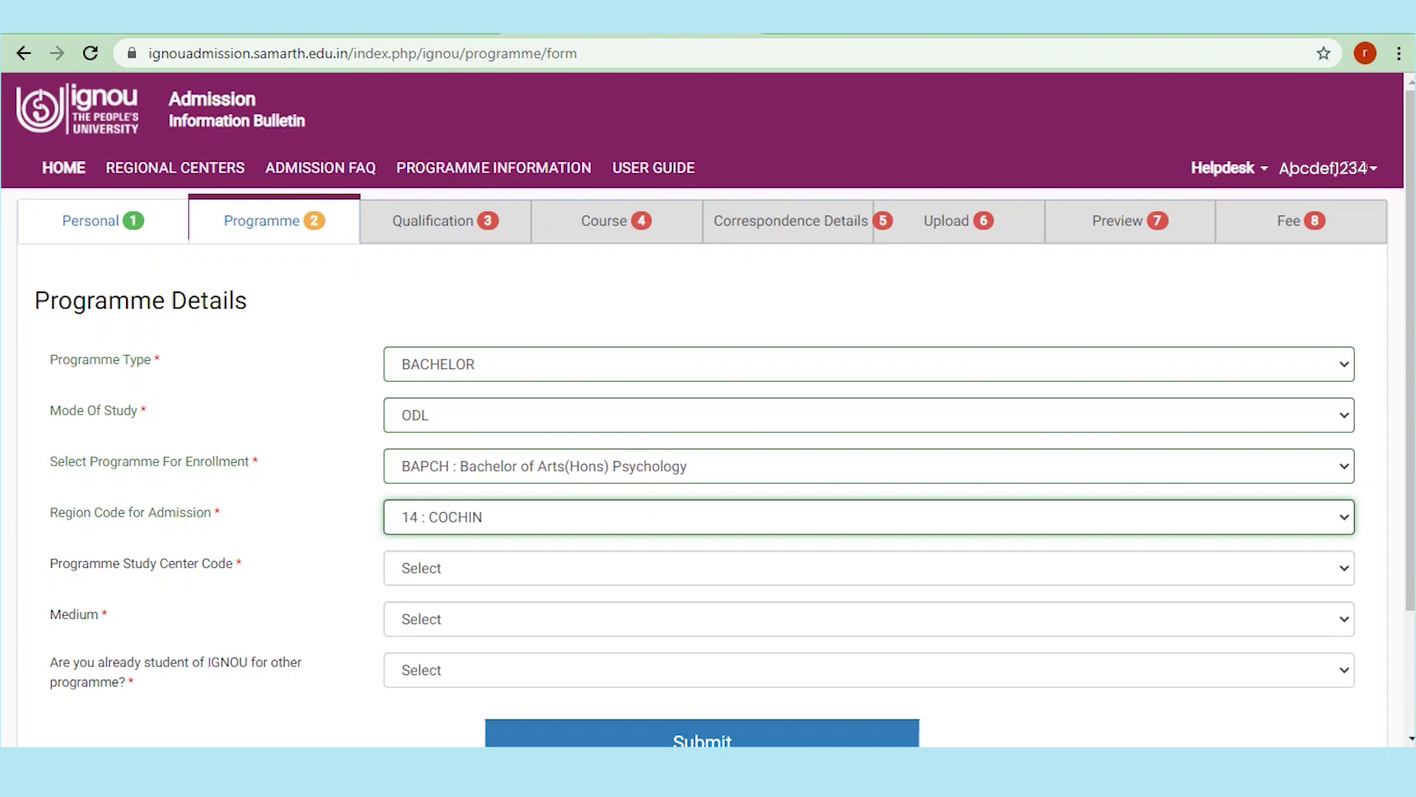
left_click(868, 567)
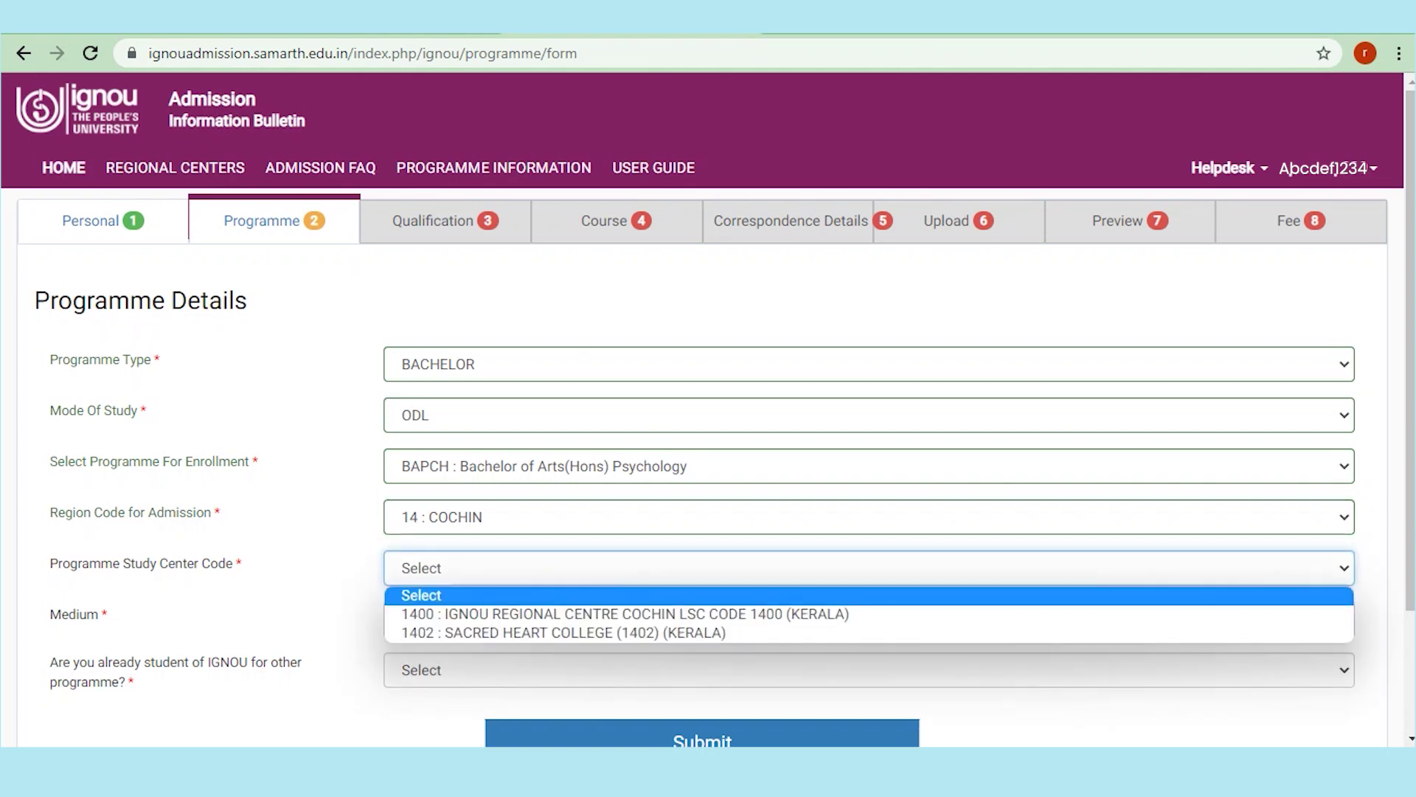
key("Return")
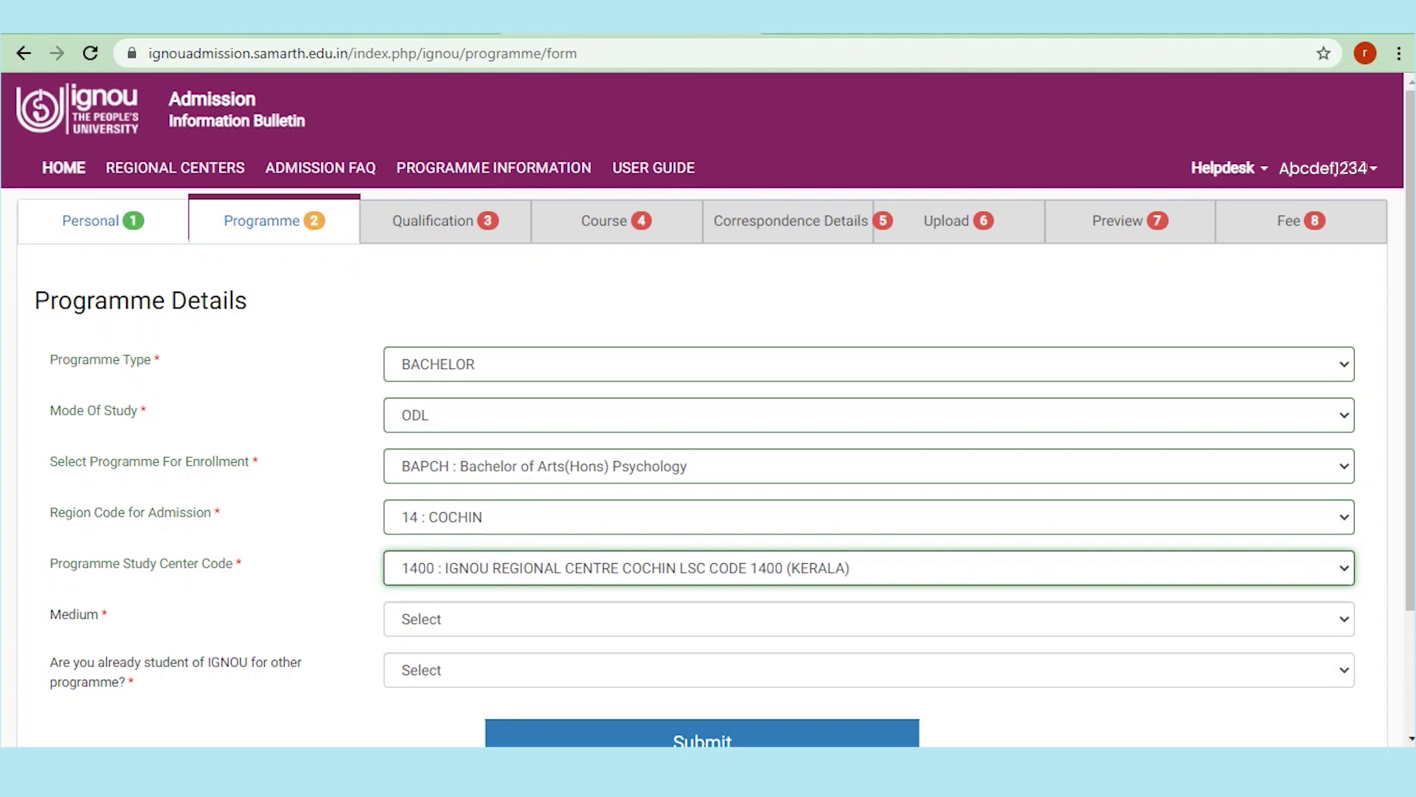
scroll(709, 410, "down", 1)
Step: Set medium to ENGLISH, answer No for existing IGNOU student, and submit the programme details
left_click(868, 515)
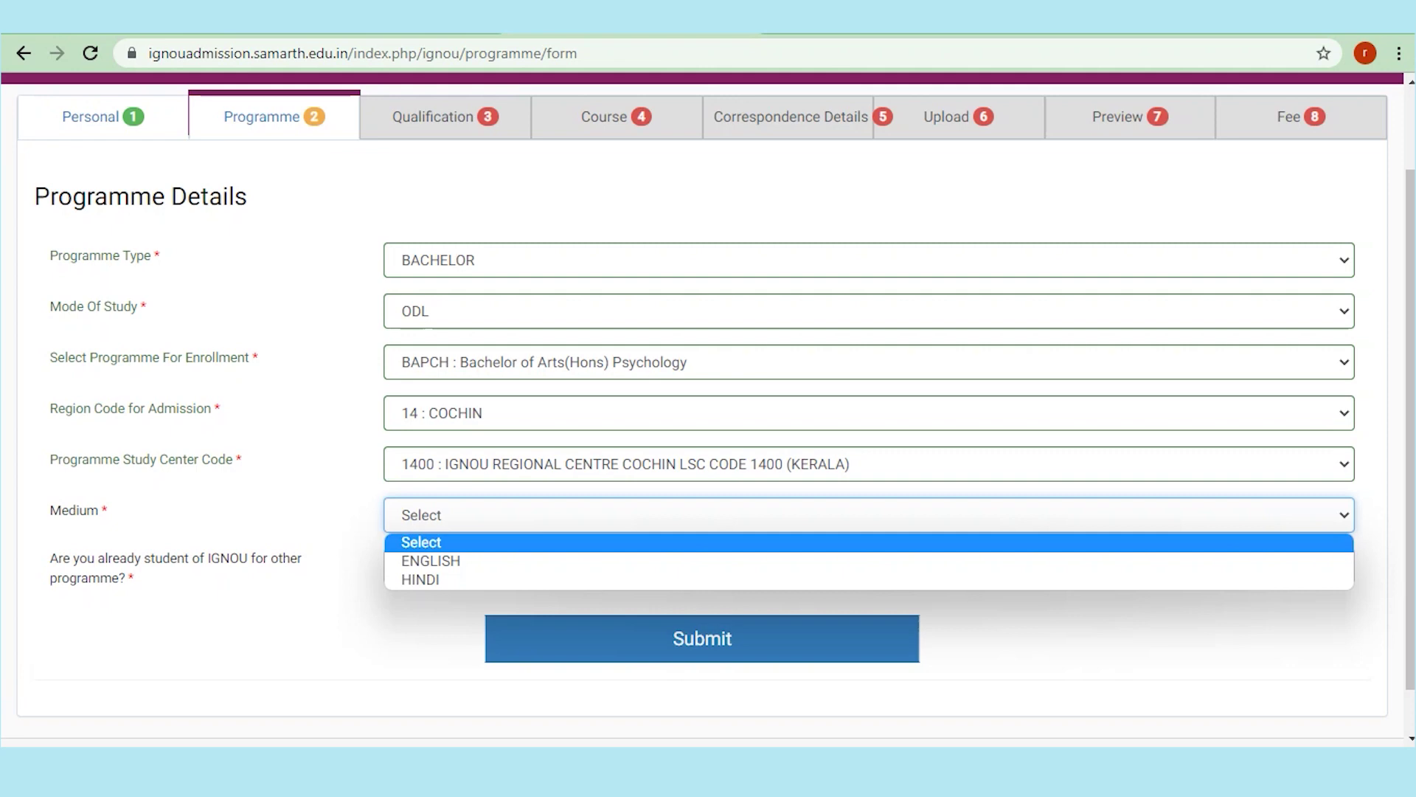
left_click(431, 561)
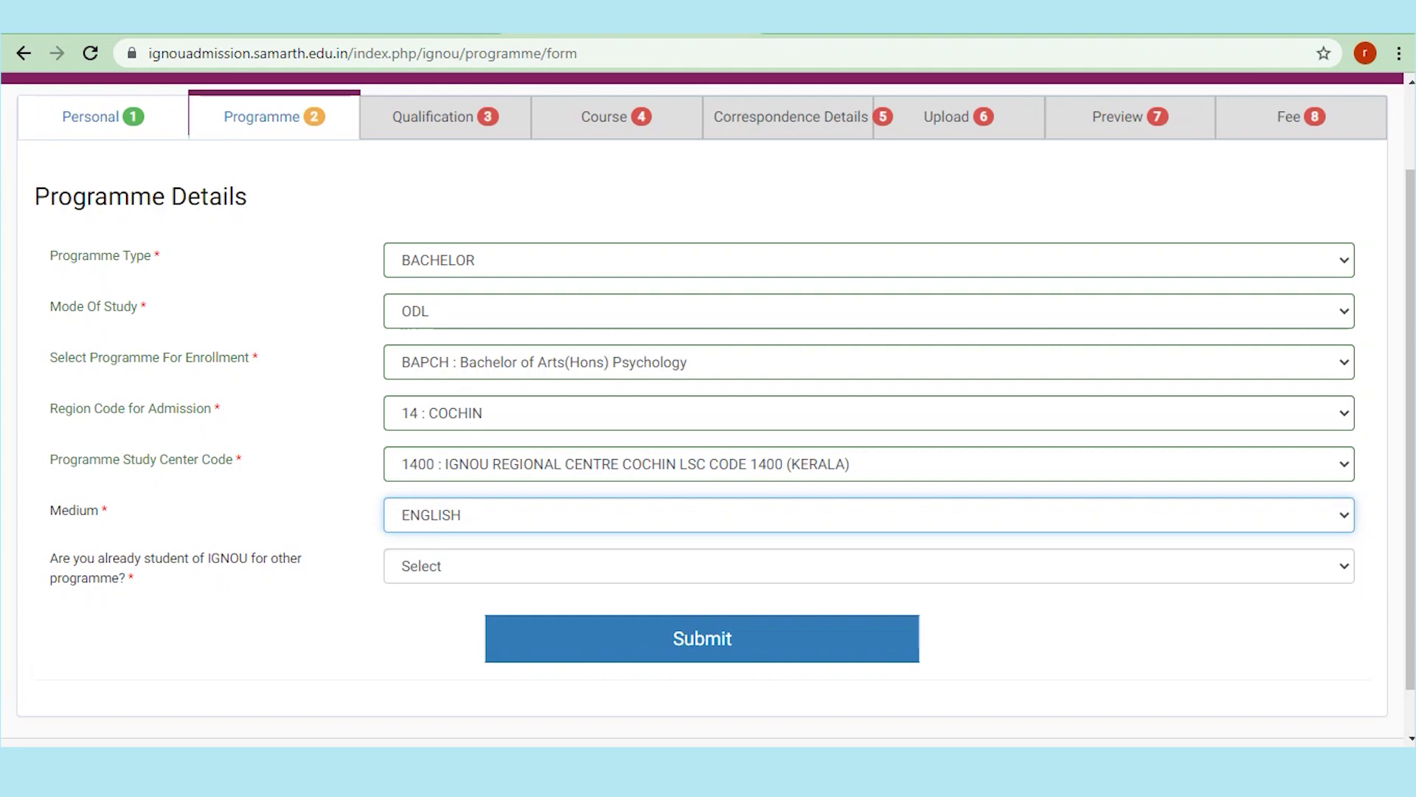
left_click(430, 566)
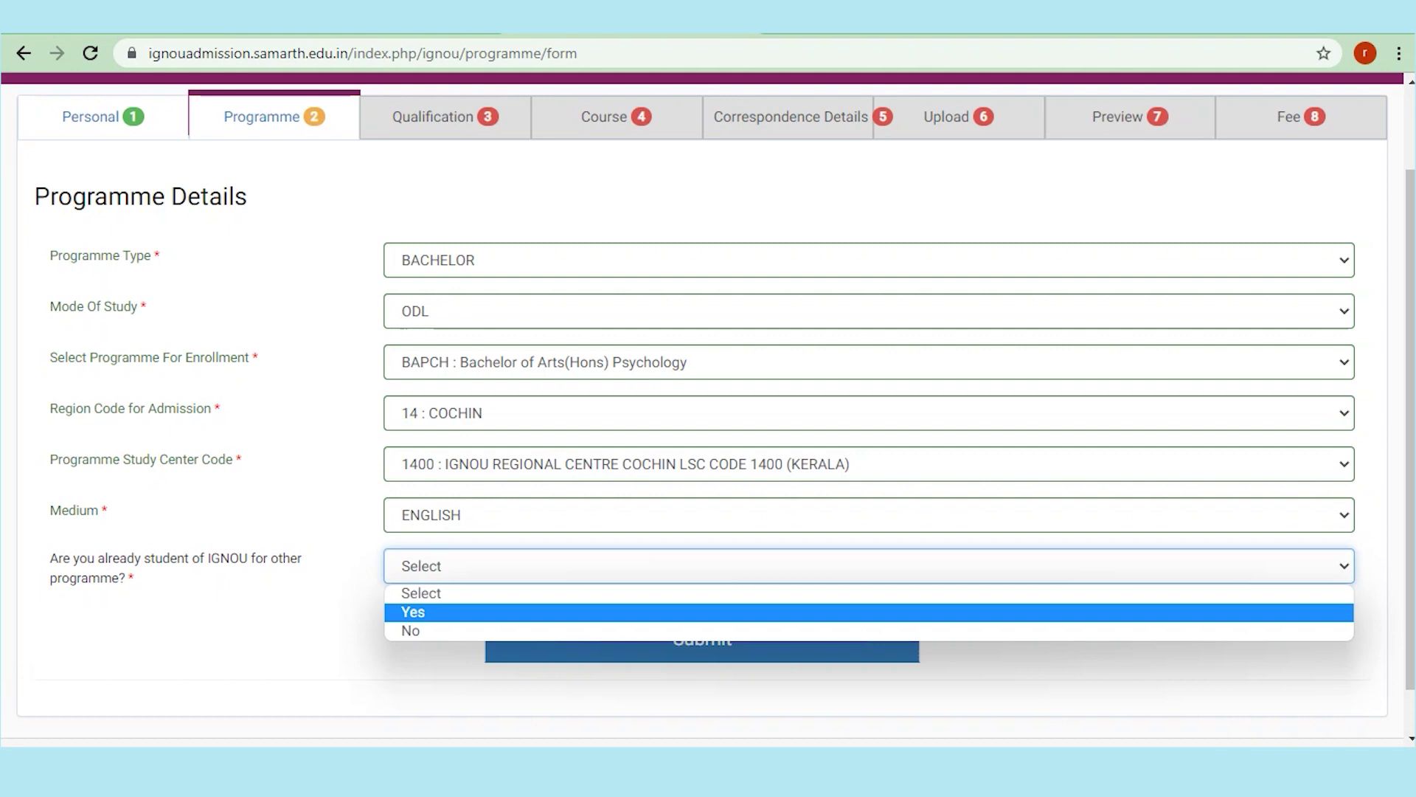
key("Down")
key("Return")
key("Tab")
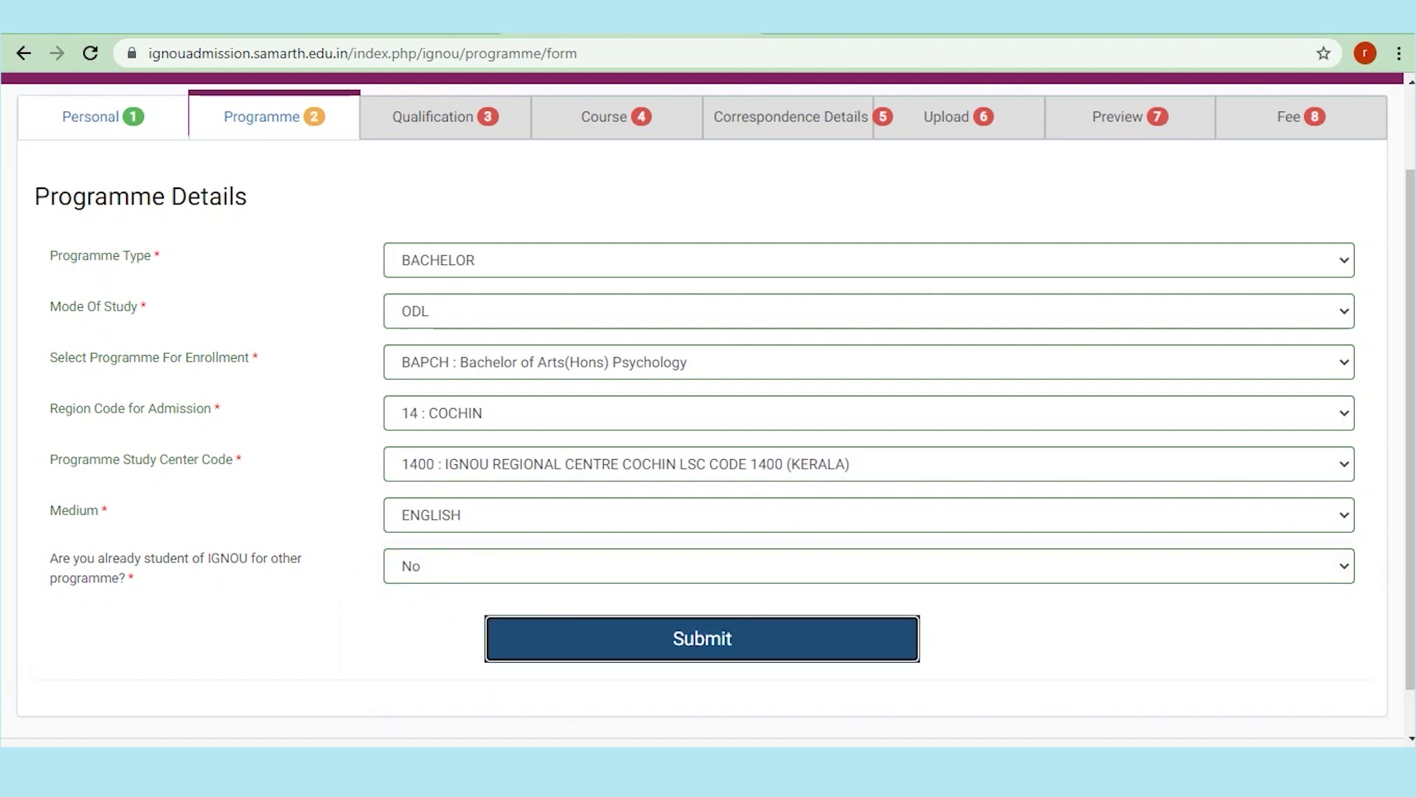
key("Return")
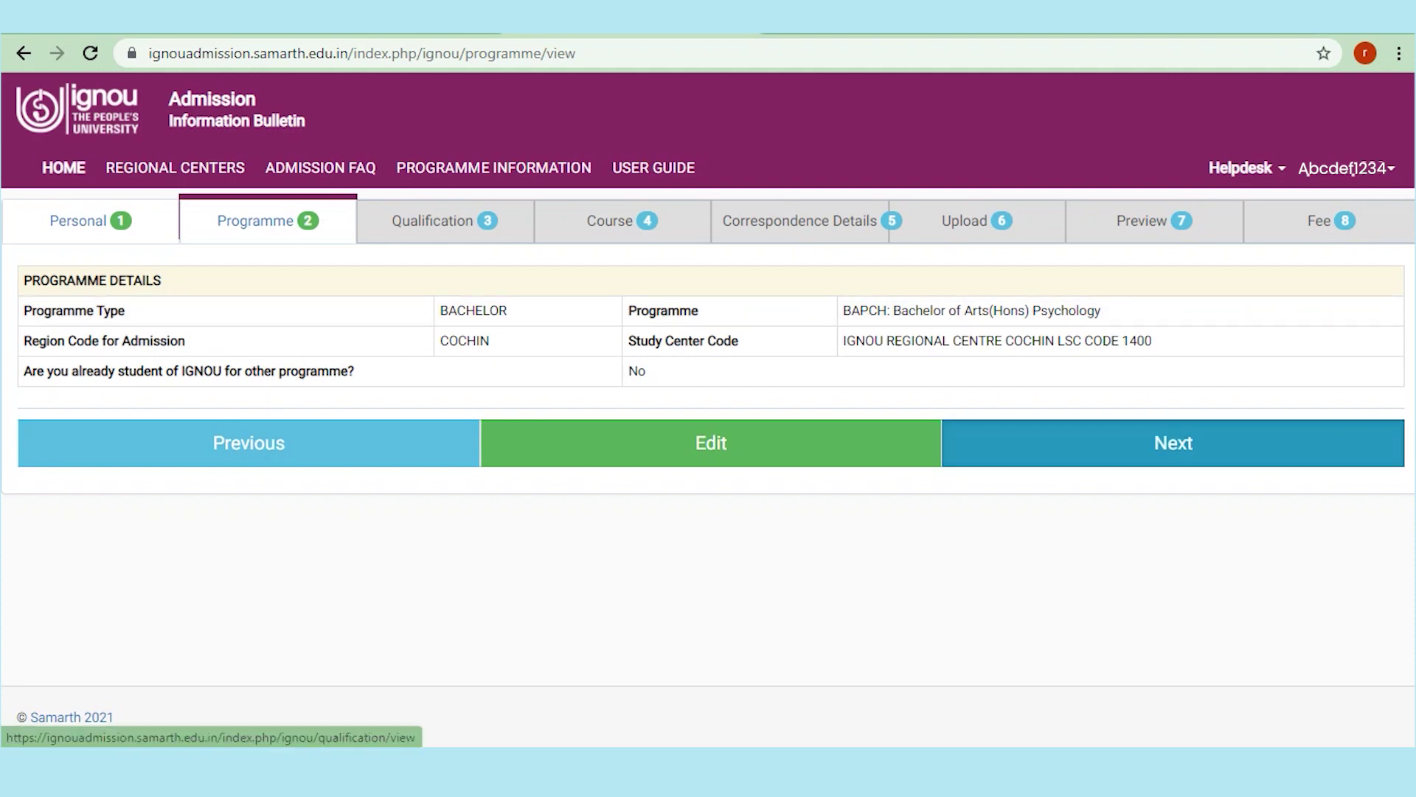
Step: Go to Qualification, choose 10+2 OR EQUIVALENT and mark COMMERCE as the subject
left_click(1172, 442)
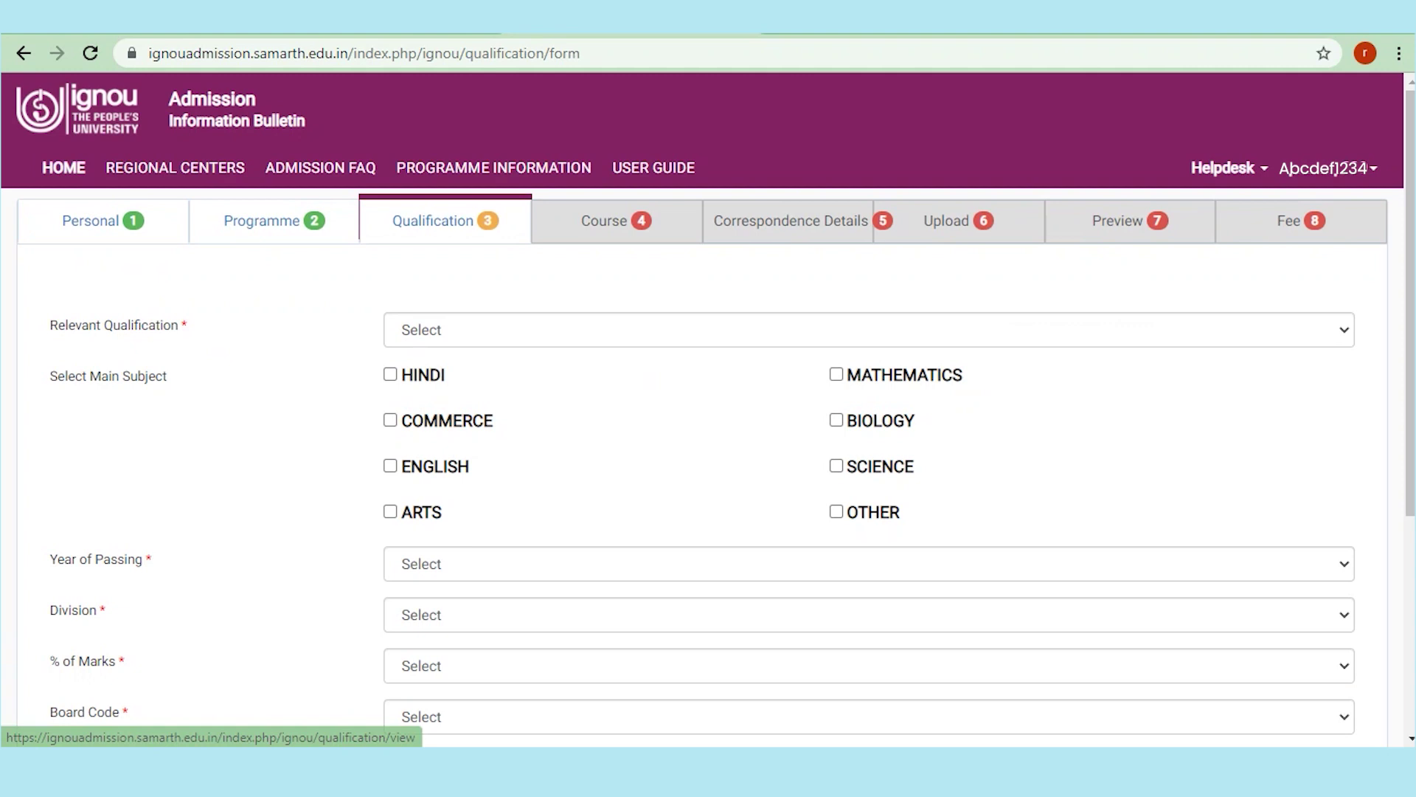
left_click(738, 330)
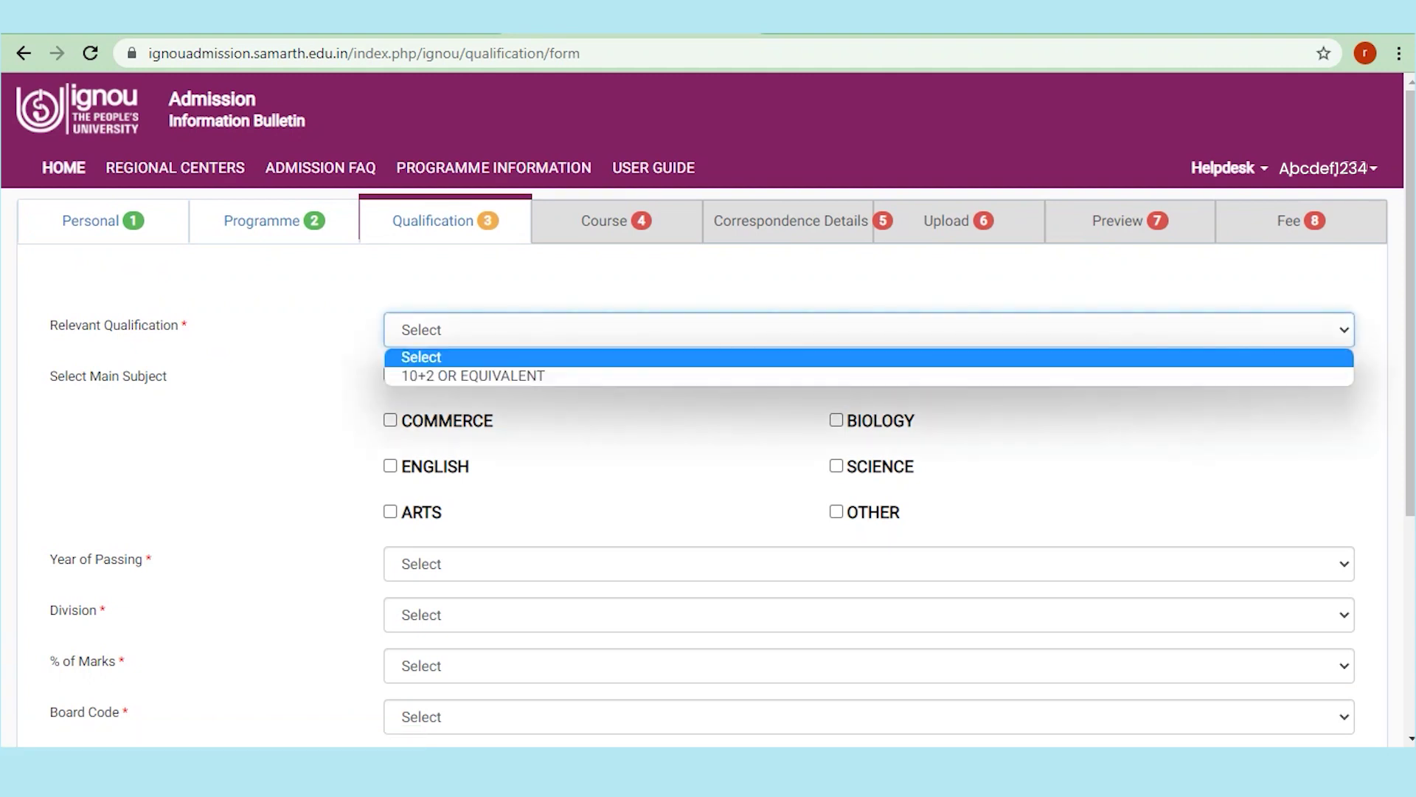
left_click(457, 375)
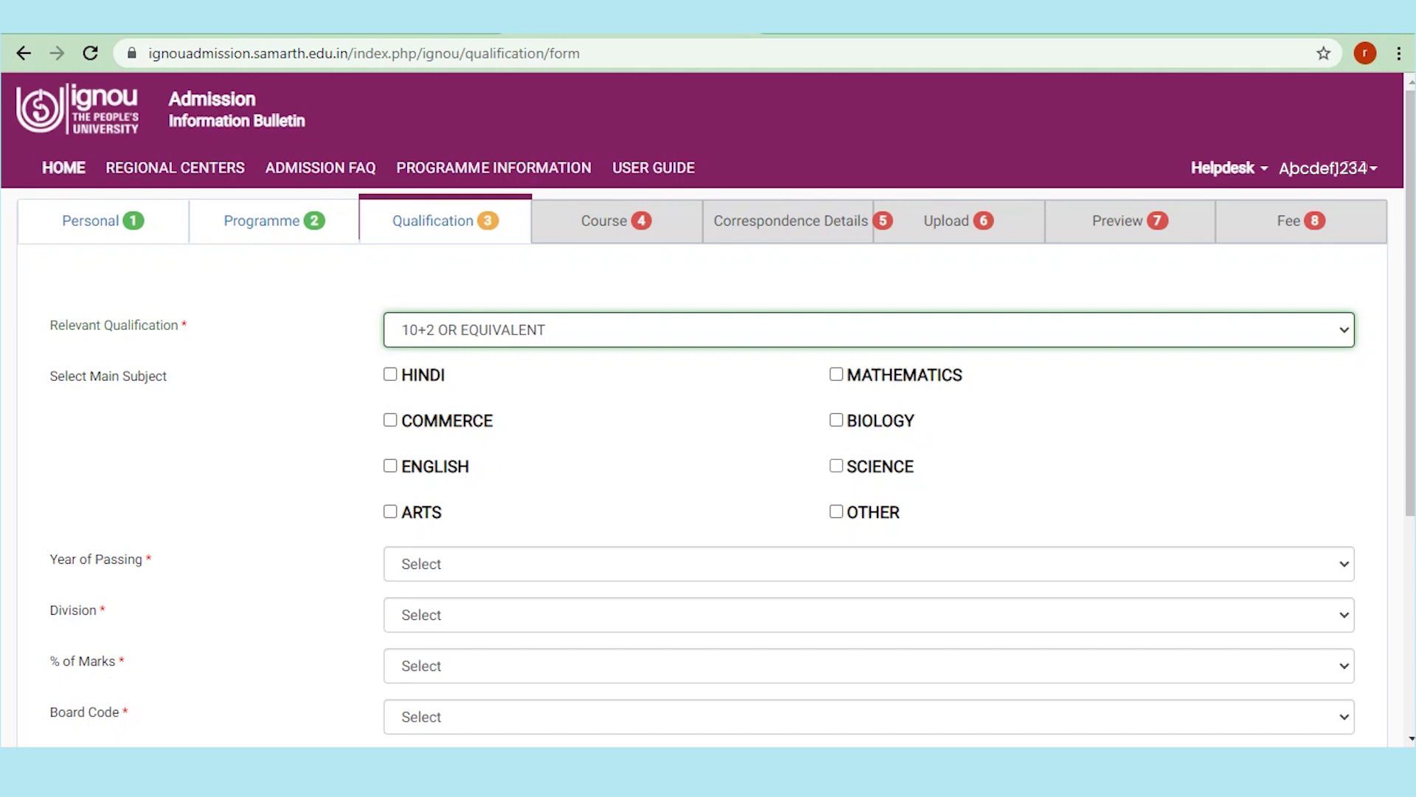
left_click(391, 419)
scroll(708, 410, "down", 1)
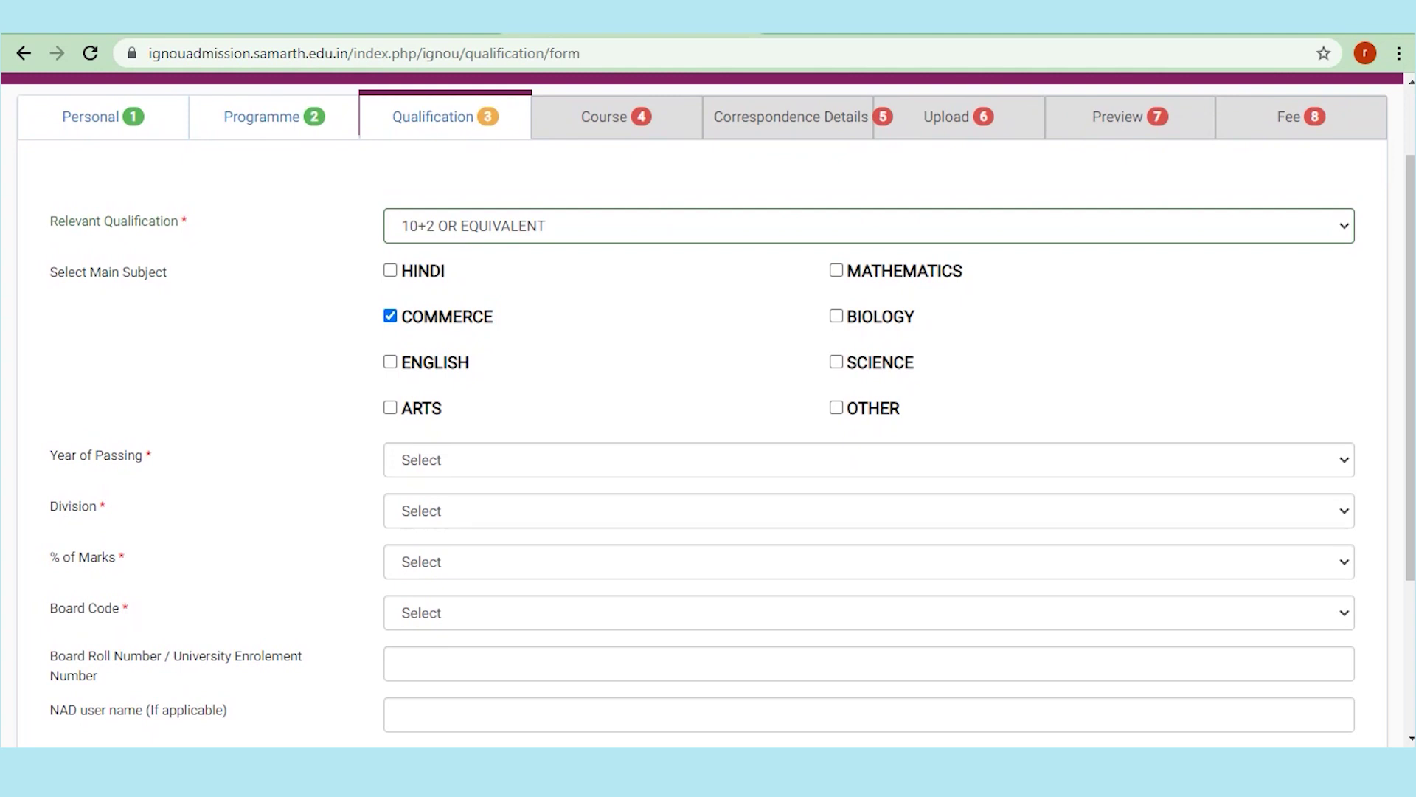
Step: Set year of passing 2017, division First and percentage of marks 74
left_click(869, 460)
left_click(442, 167)
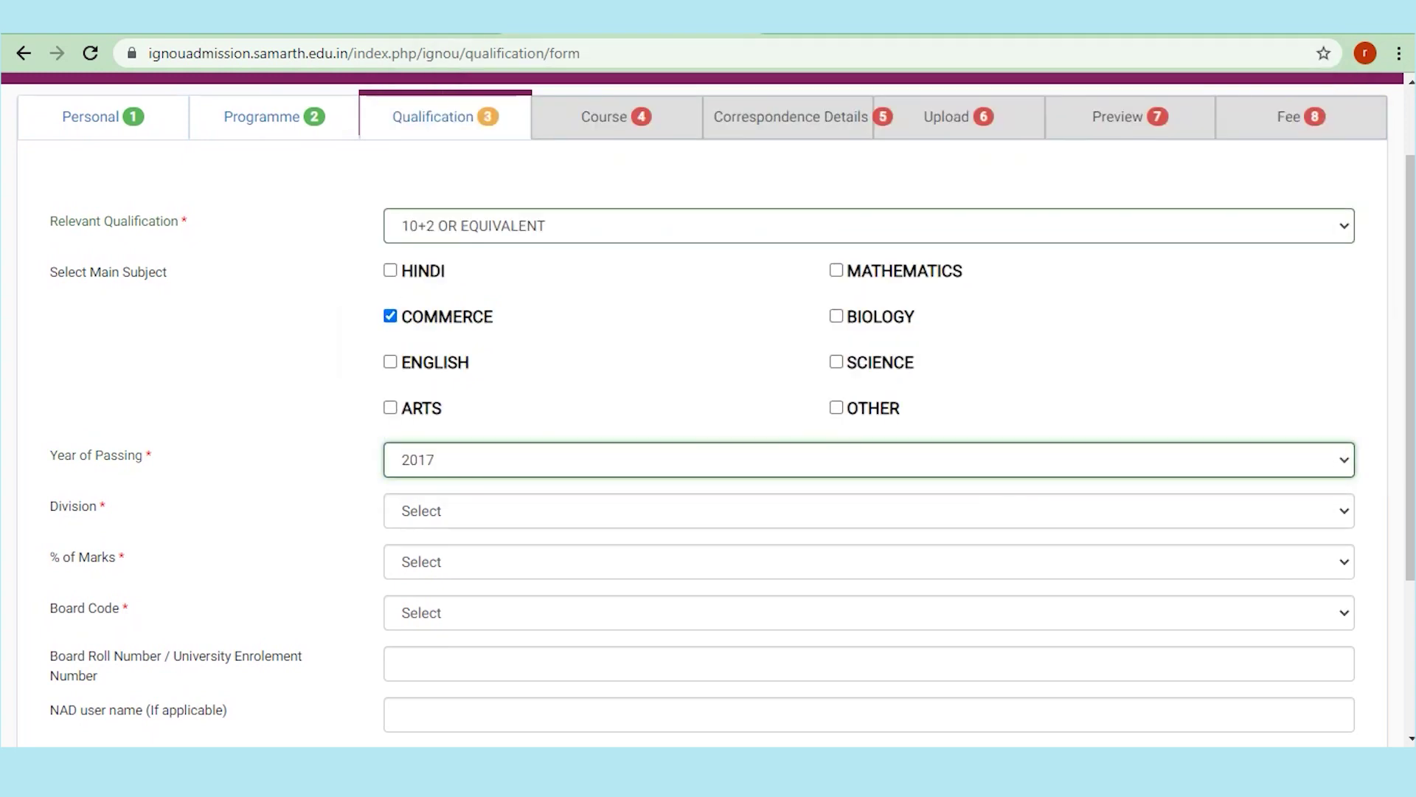
left_click(868, 511)
left_click(415, 556)
left_click(869, 562)
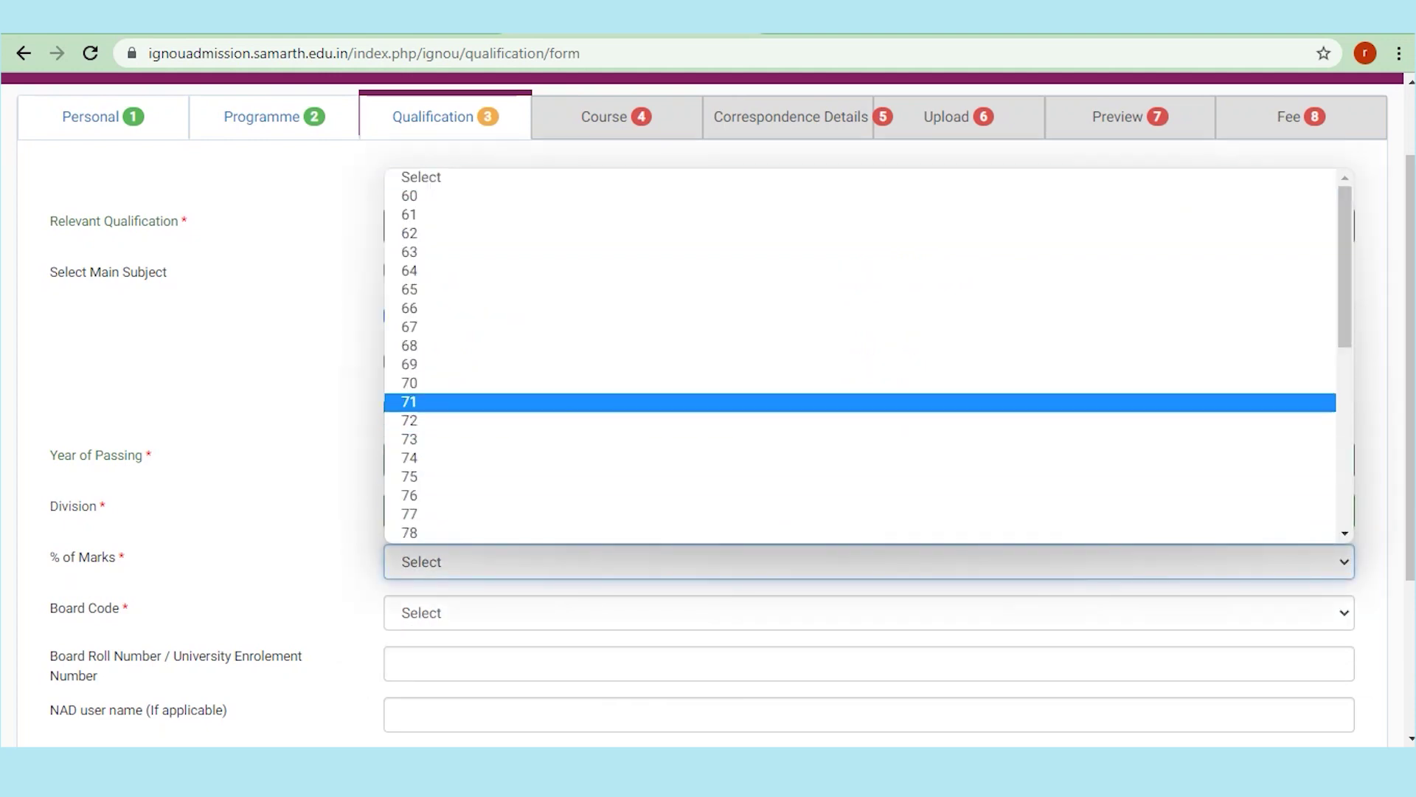
left_click(442, 457)
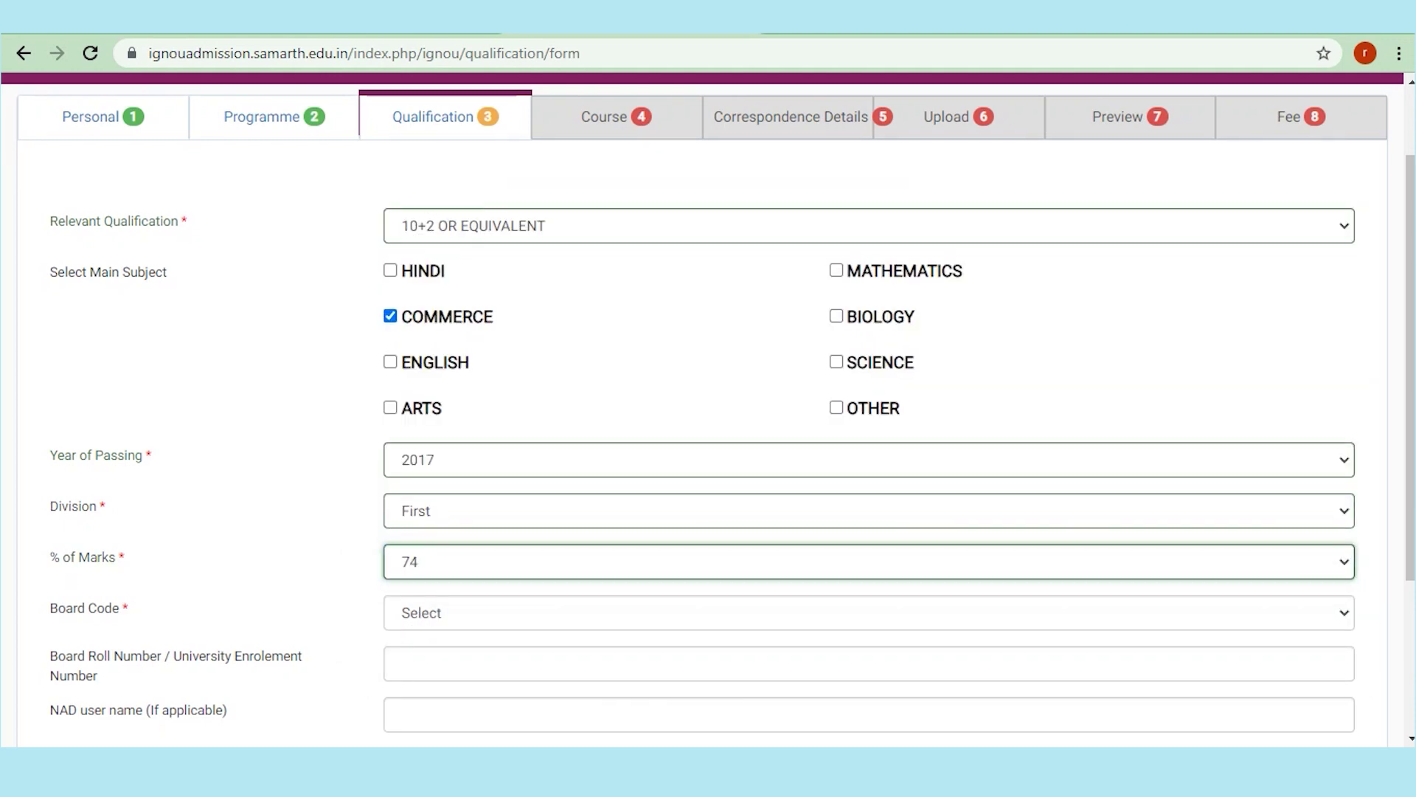
Step: Choose the not-listed board code 9999
left_click(869, 612)
scroll(737, 527, "down", 3)
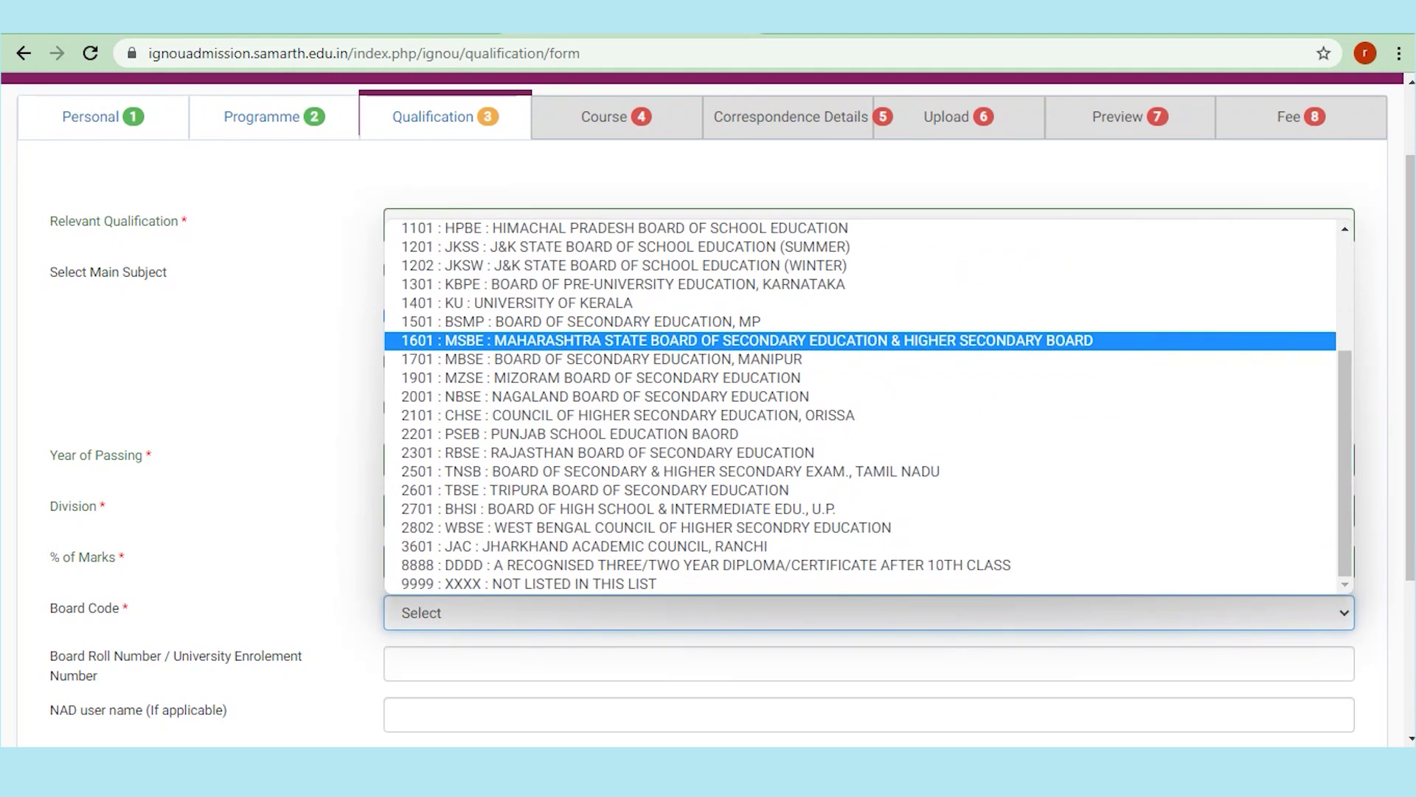
scroll(738, 472, "up", 3)
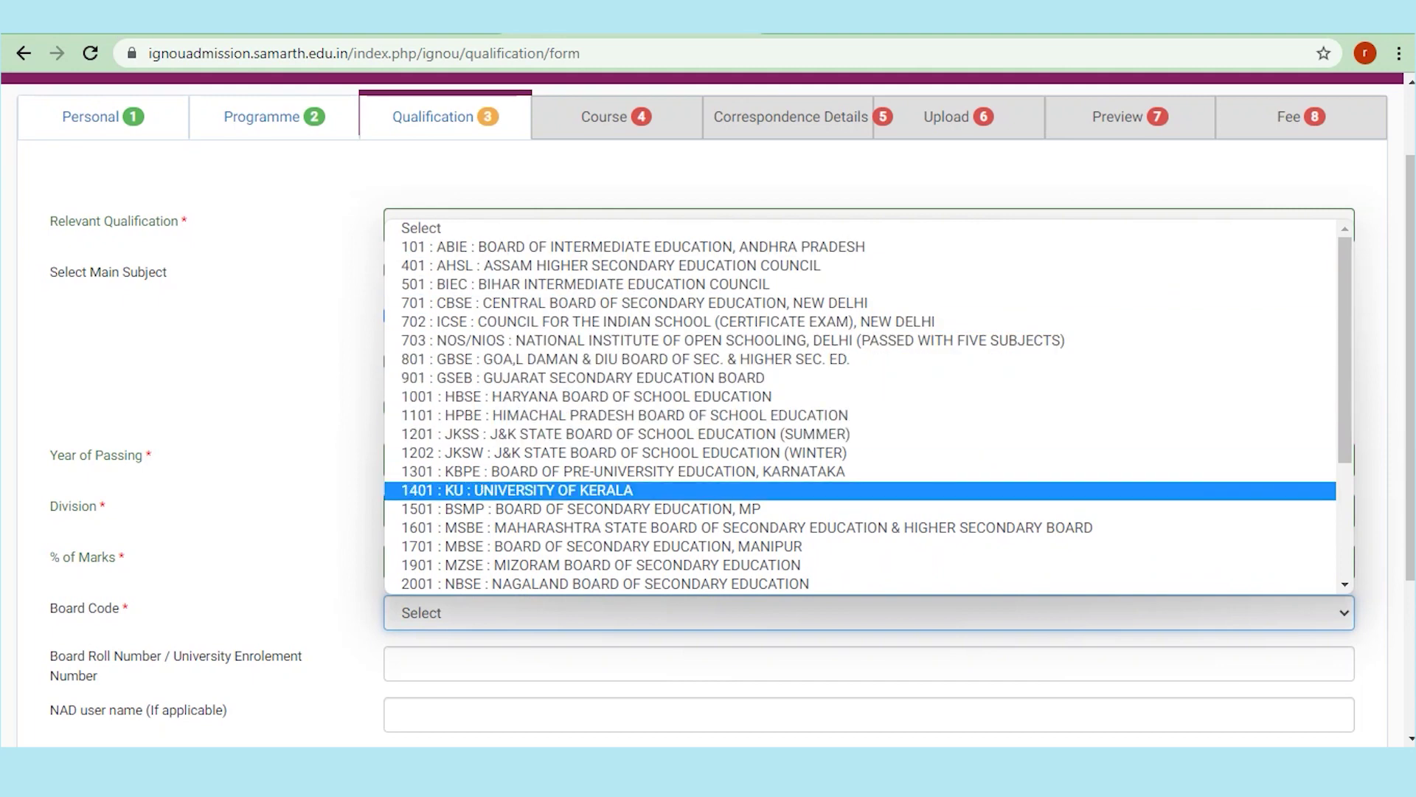
scroll(860, 549, "down", 3)
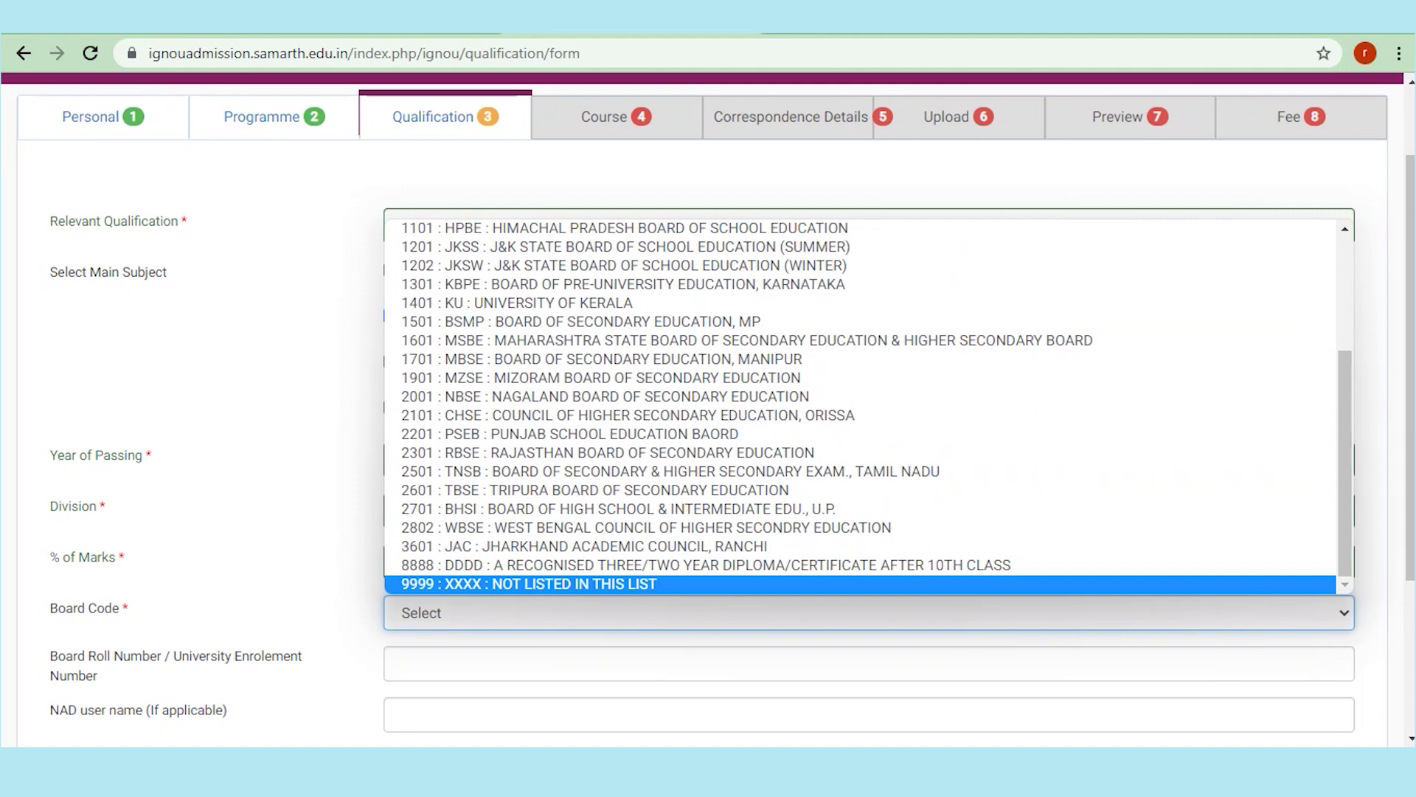
key("Return")
Step: Enter BOARD OF HIGHER SECONDARY EXAMINATION,KERALA as the board name
left_click(517, 663)
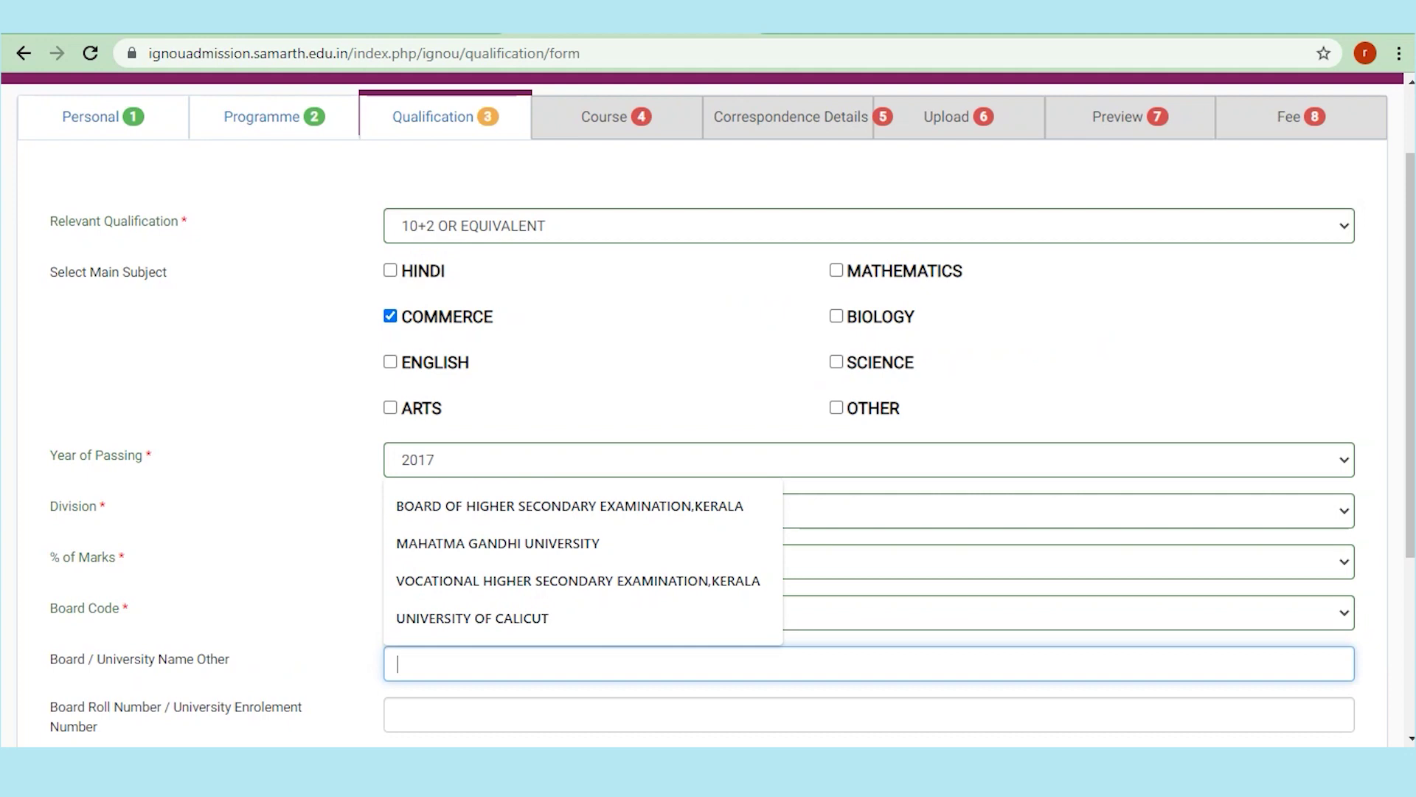
key("Up")
key("Up")
key("Up")
key("Up")
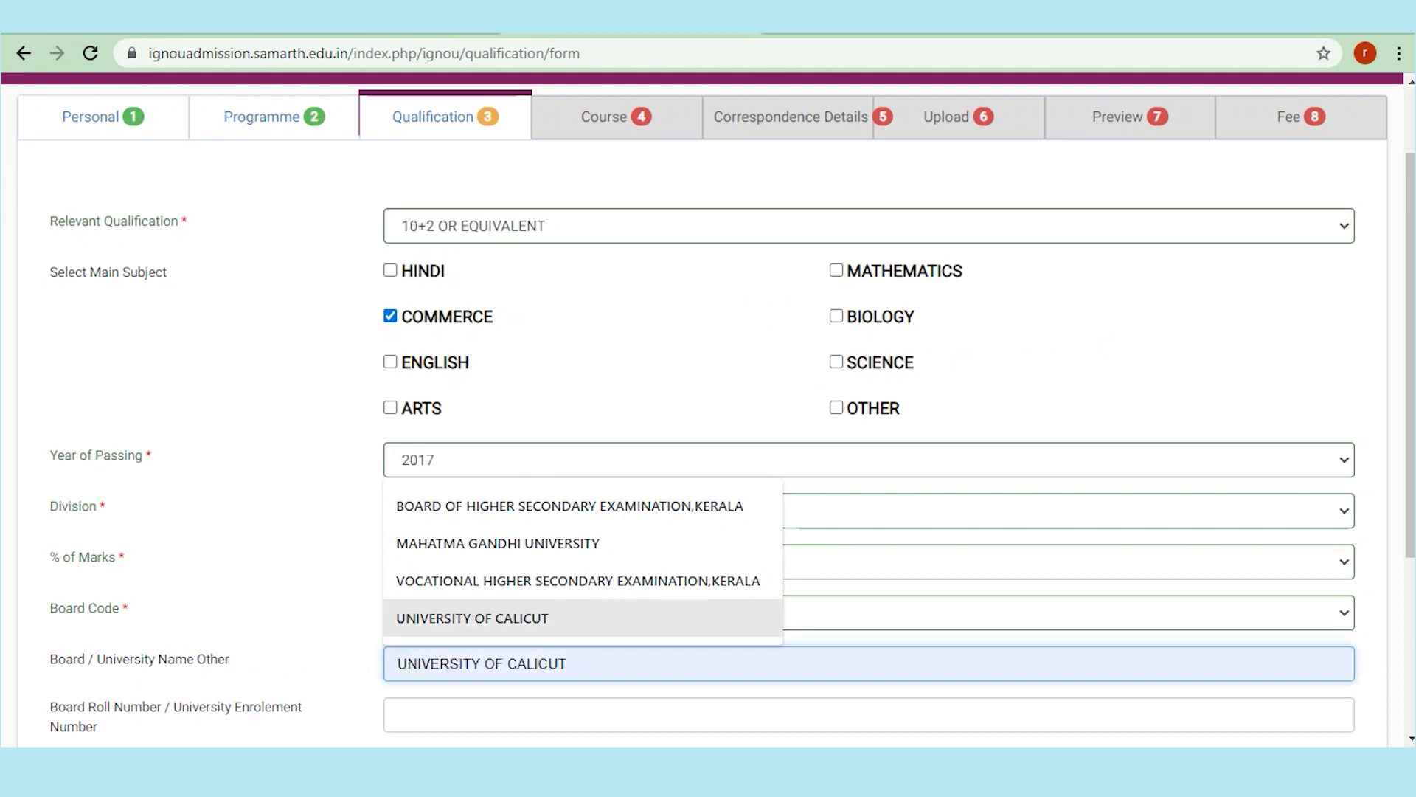
key("Return")
scroll(708, 410, "down", 3)
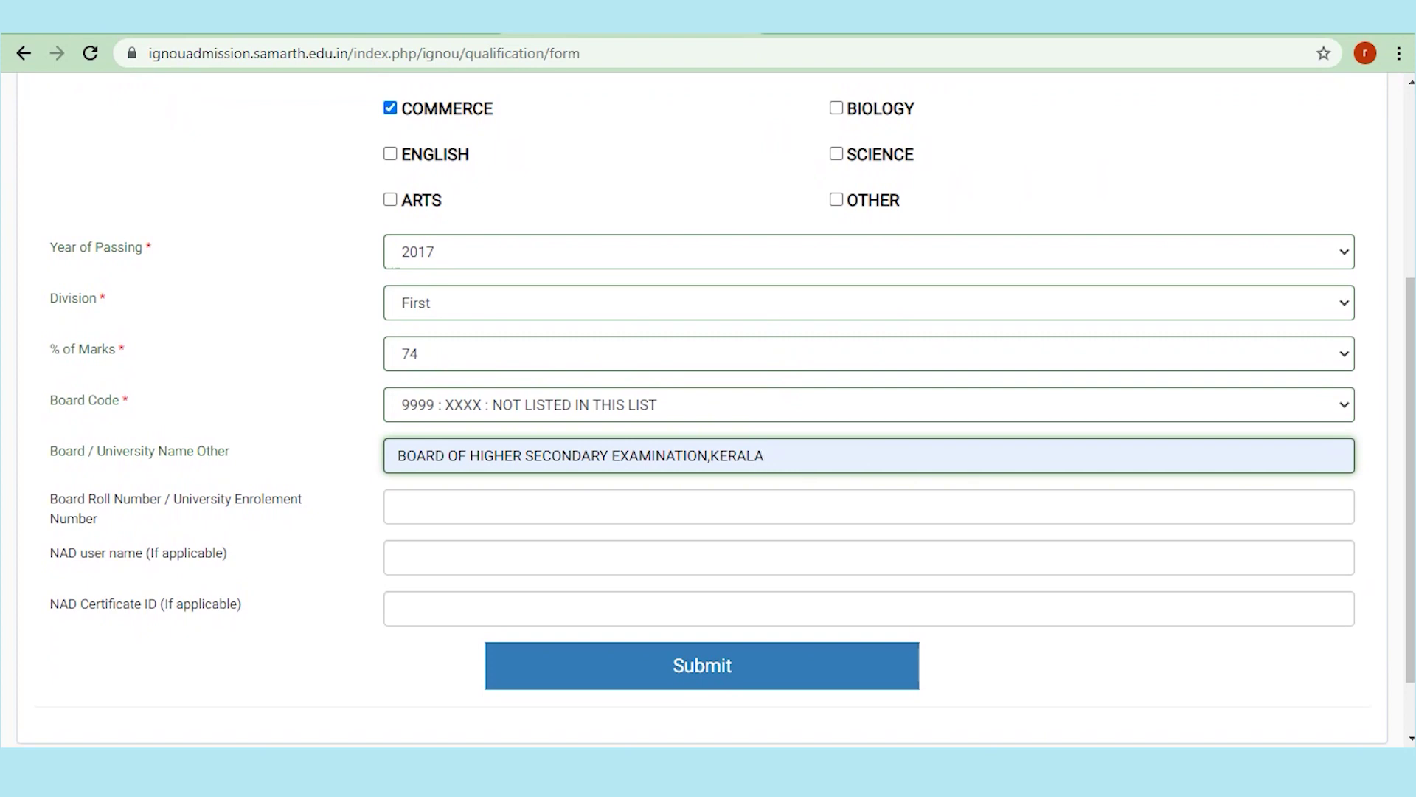
scroll(709, 410, "up", 3)
key("Up")
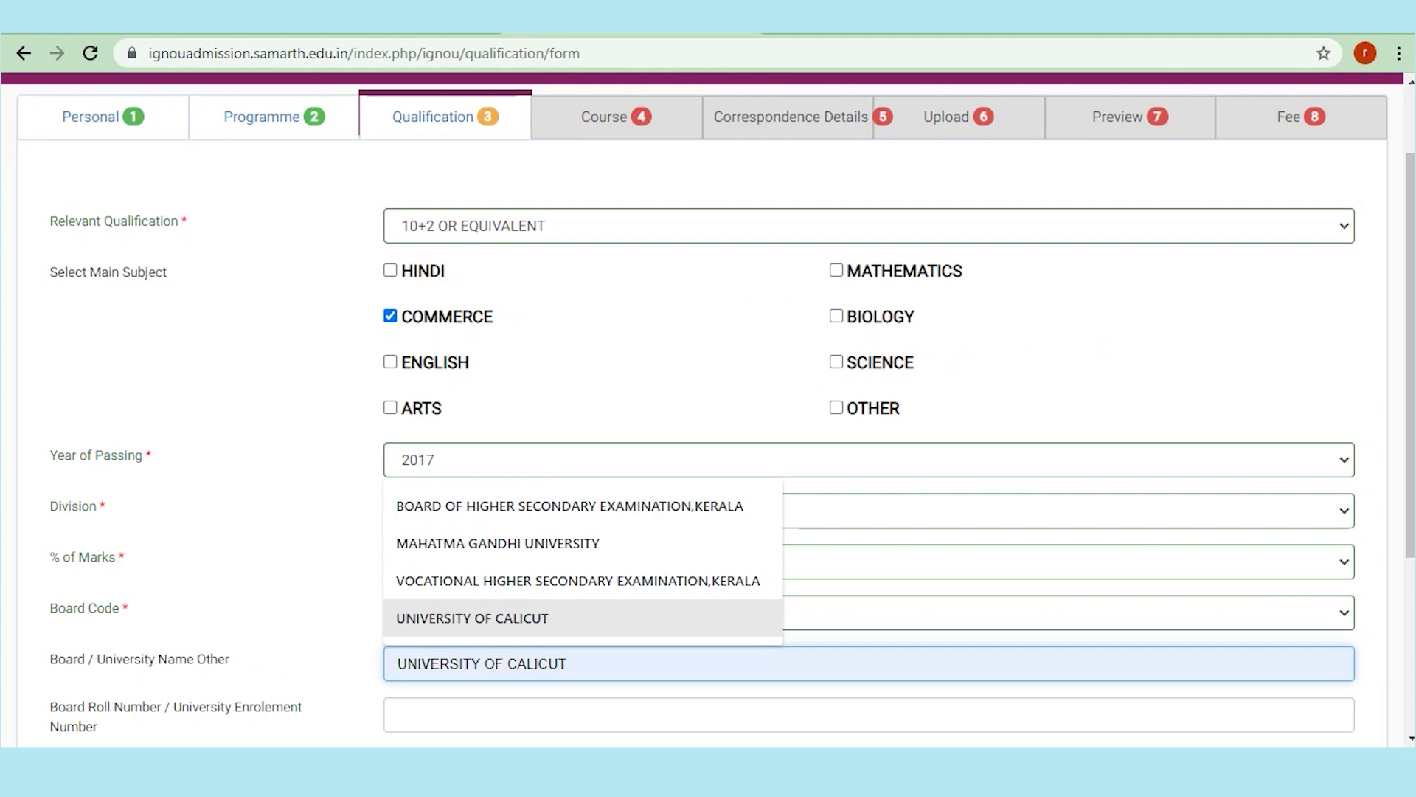
key("Down")
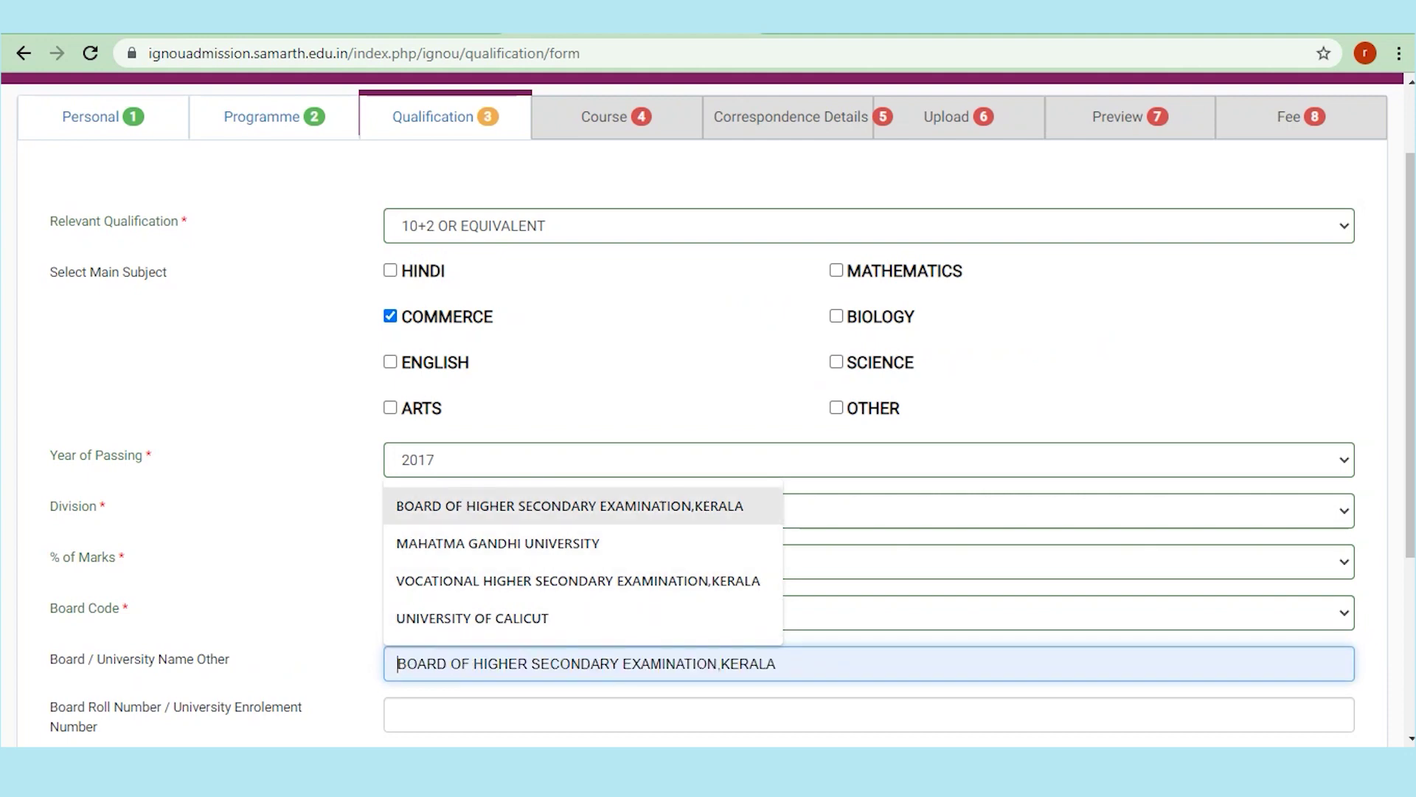
key("Return")
Step: Submit the qualification details
scroll(708, 413, "down", 3)
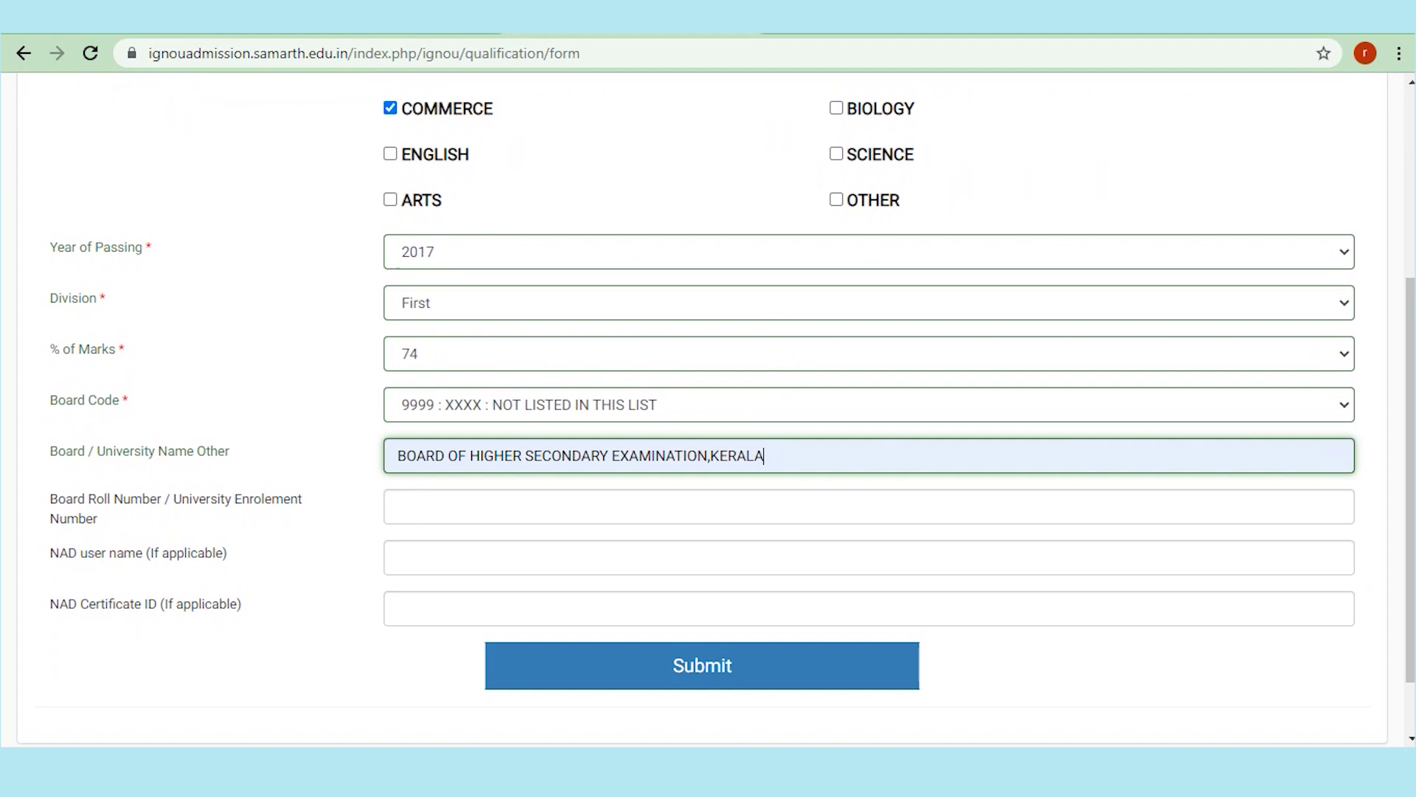
left_click(398, 506)
left_click(703, 666)
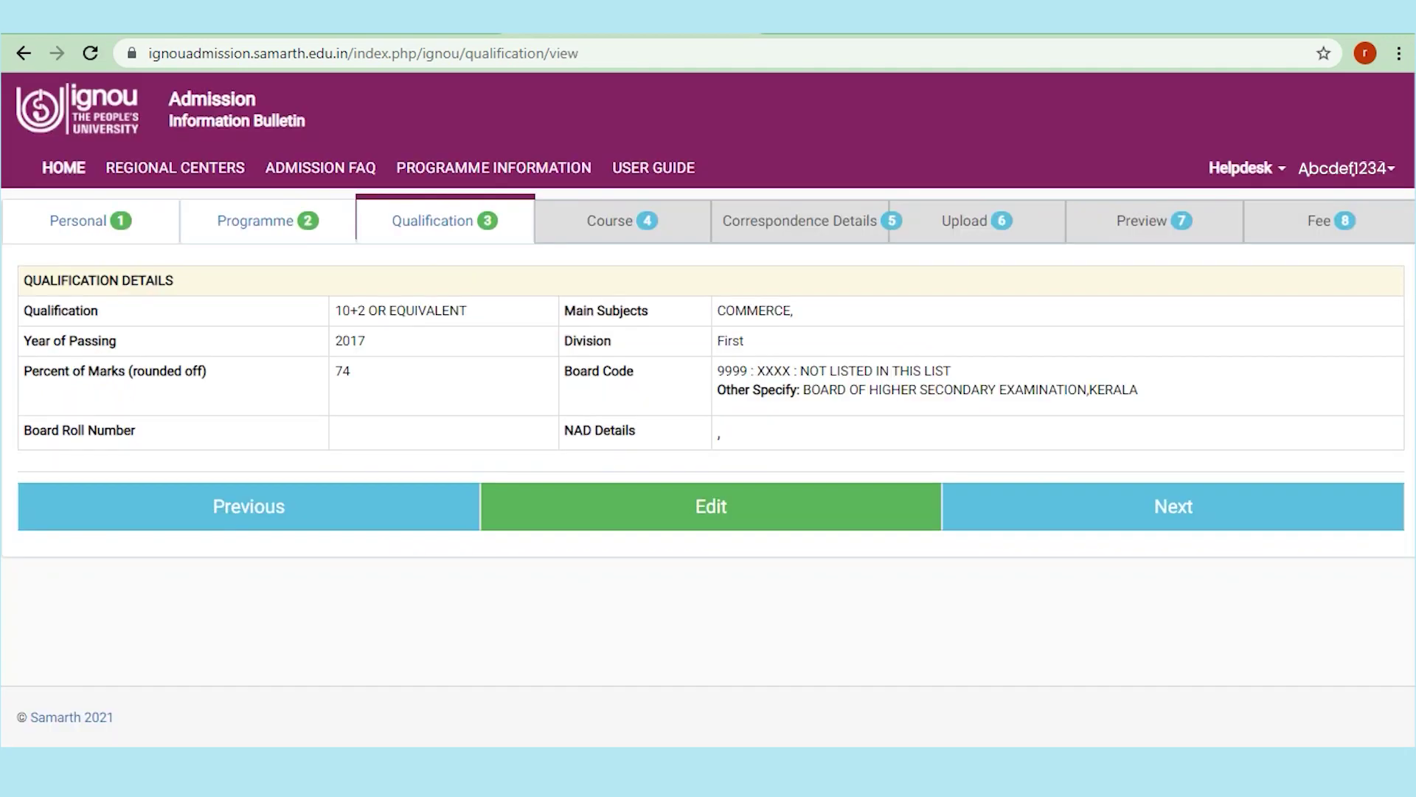
Step: Move on to the Course tab and bring the Semester 1 and Semester 2 course tables into view
left_click(1173, 506)
scroll(708, 406, "down", 2)
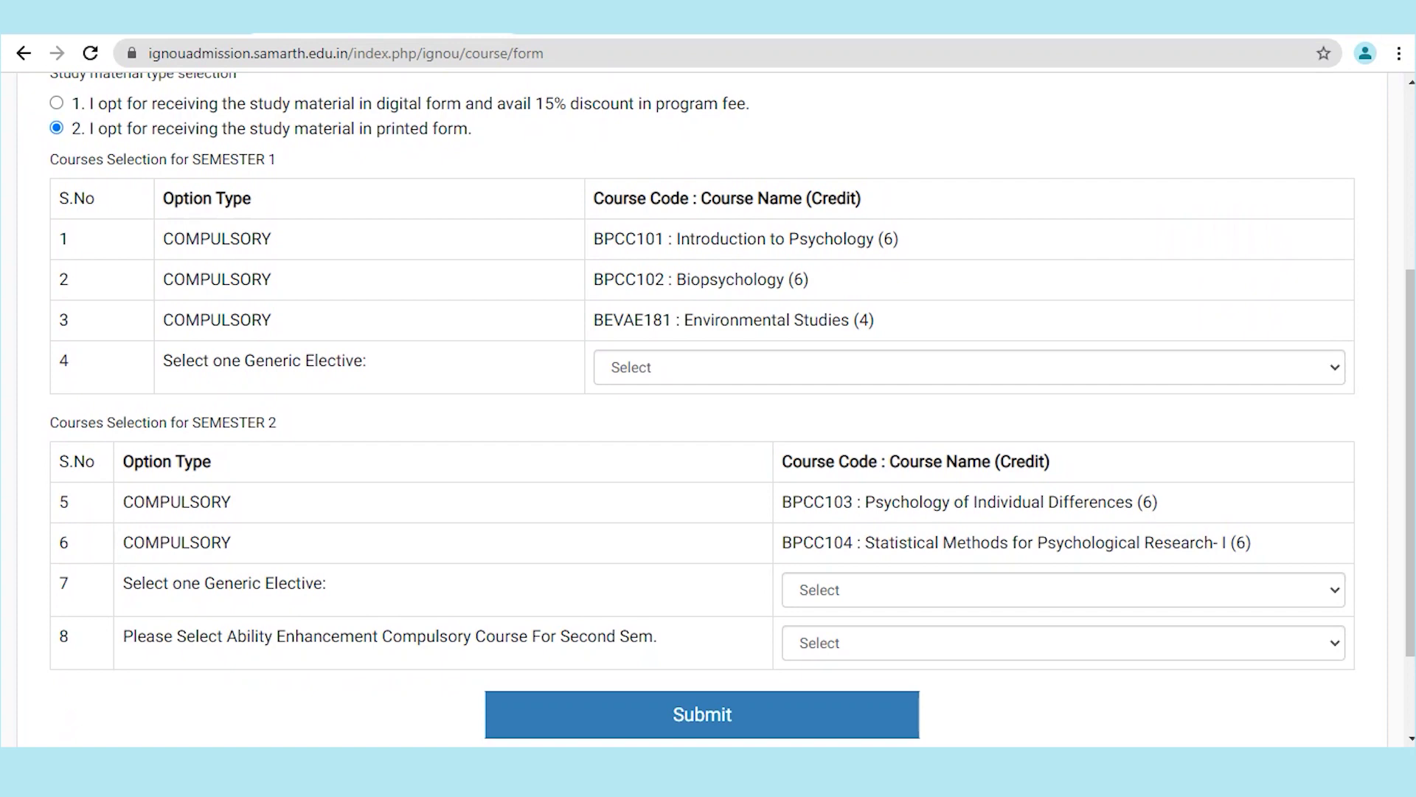
Step: Choose BSOG171 as the Semester 1 and BGDG172 as the Semester 2 generic elective
left_click(968, 367)
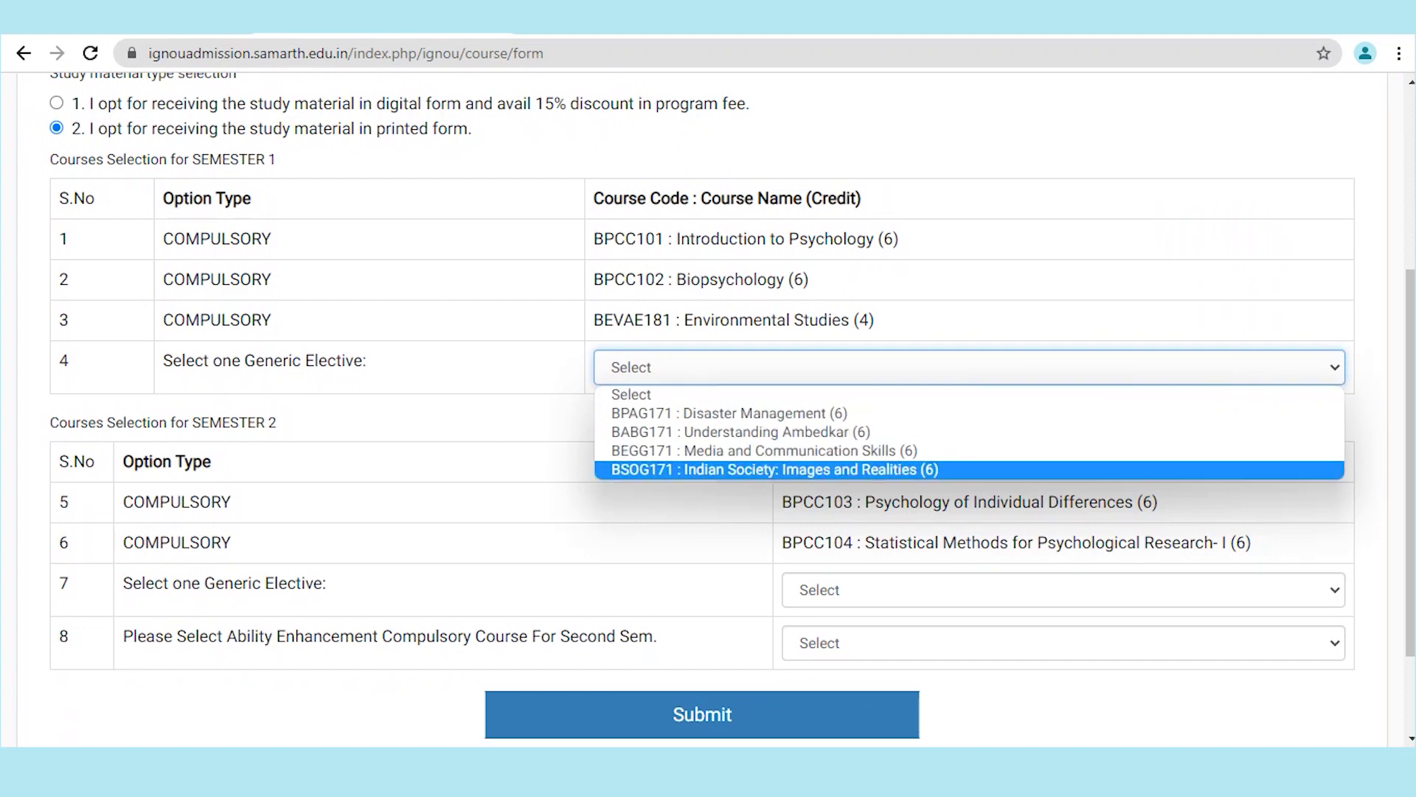
key("Return")
left_click(1063, 590)
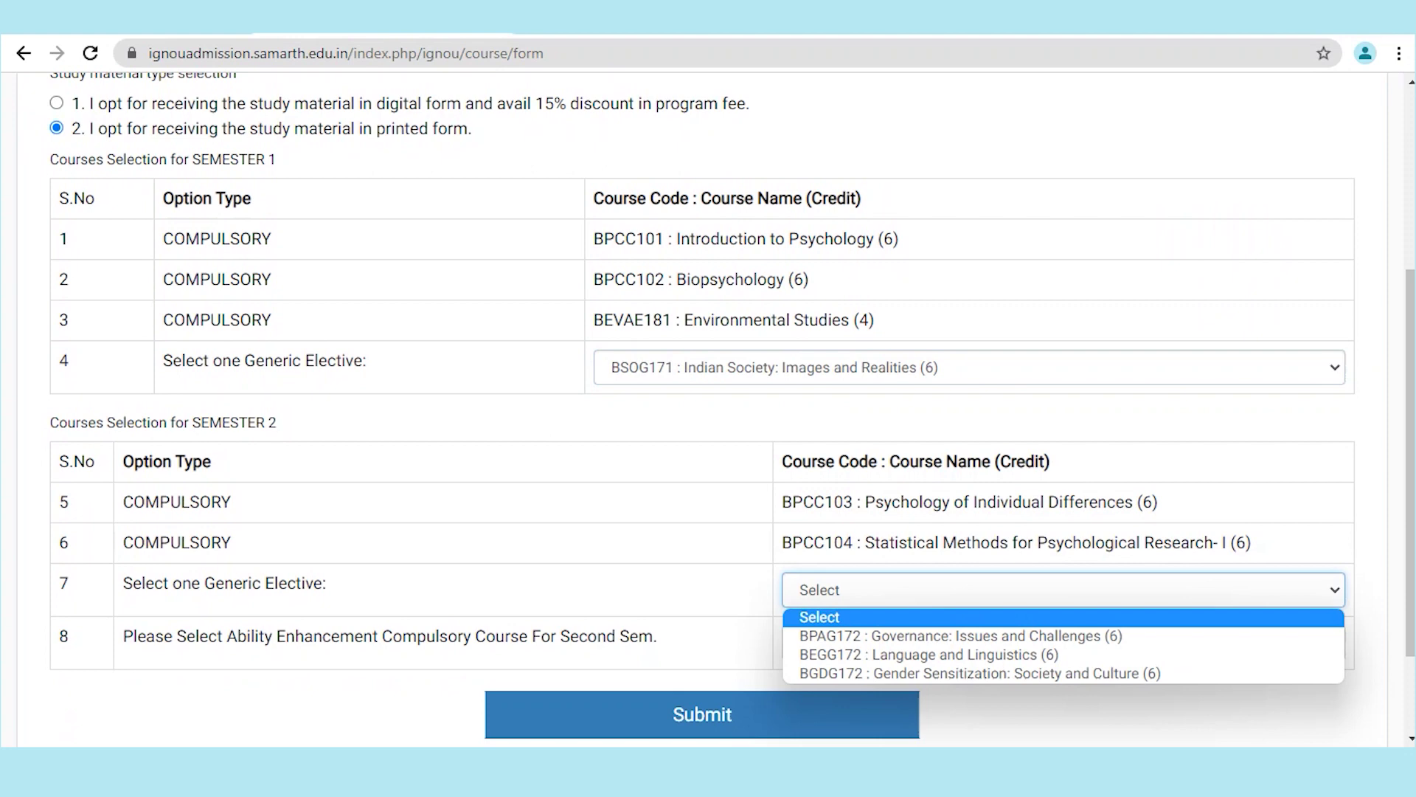
key("Down")
key("Down")
key("Down")
key("Return")
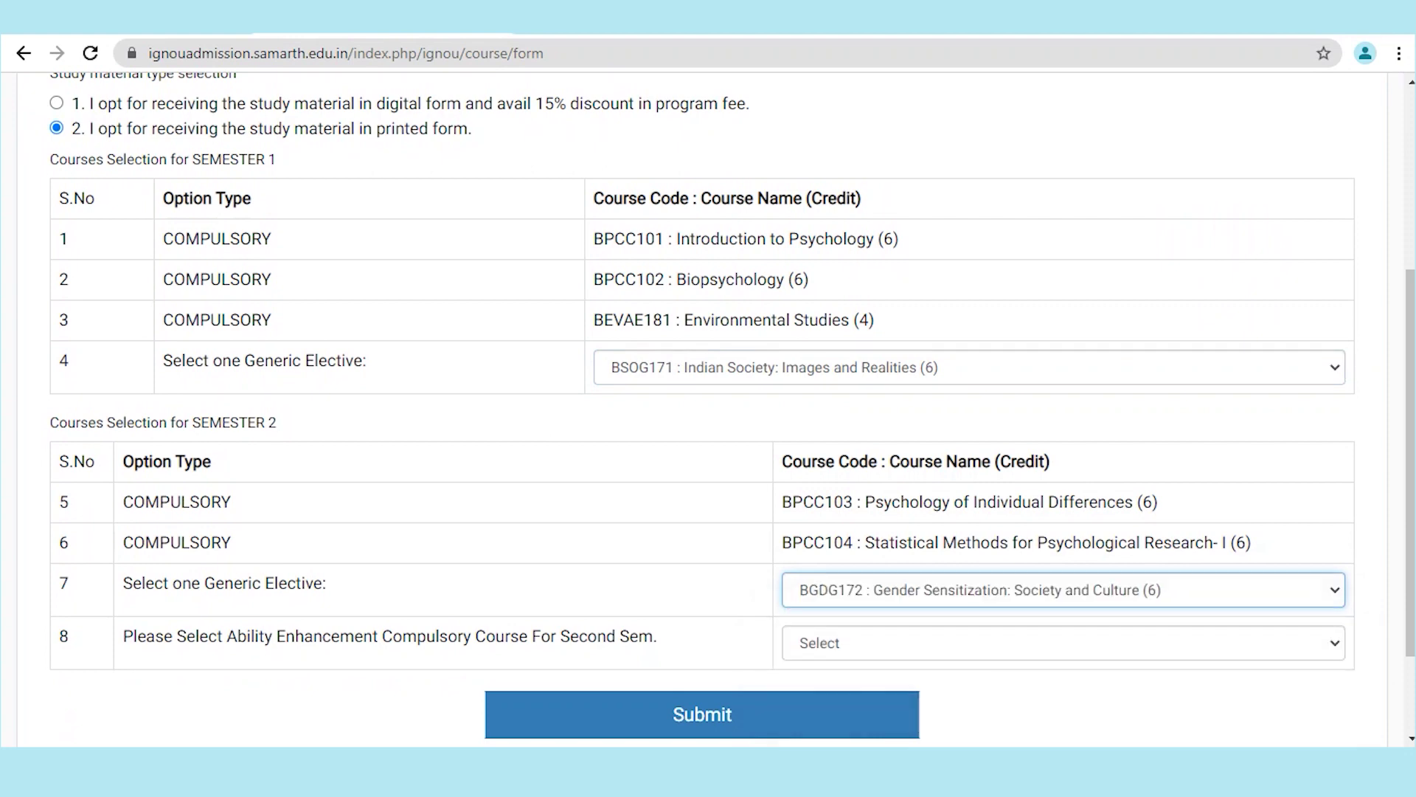
Step: Pick BEGAE182 English Communication Skills as the ability enhancement course and submit the selection
key("Tab")
key("alt+Down")
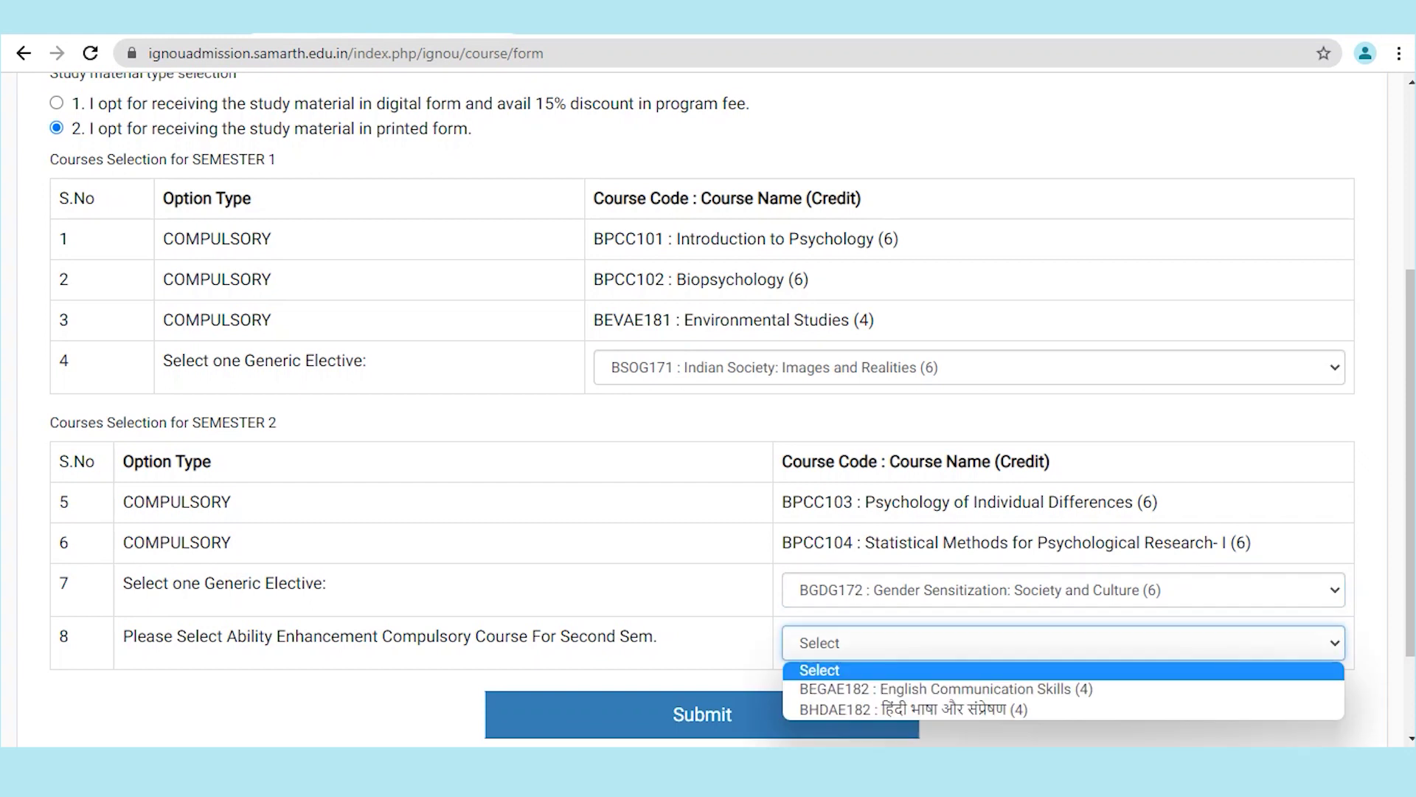
key("Down")
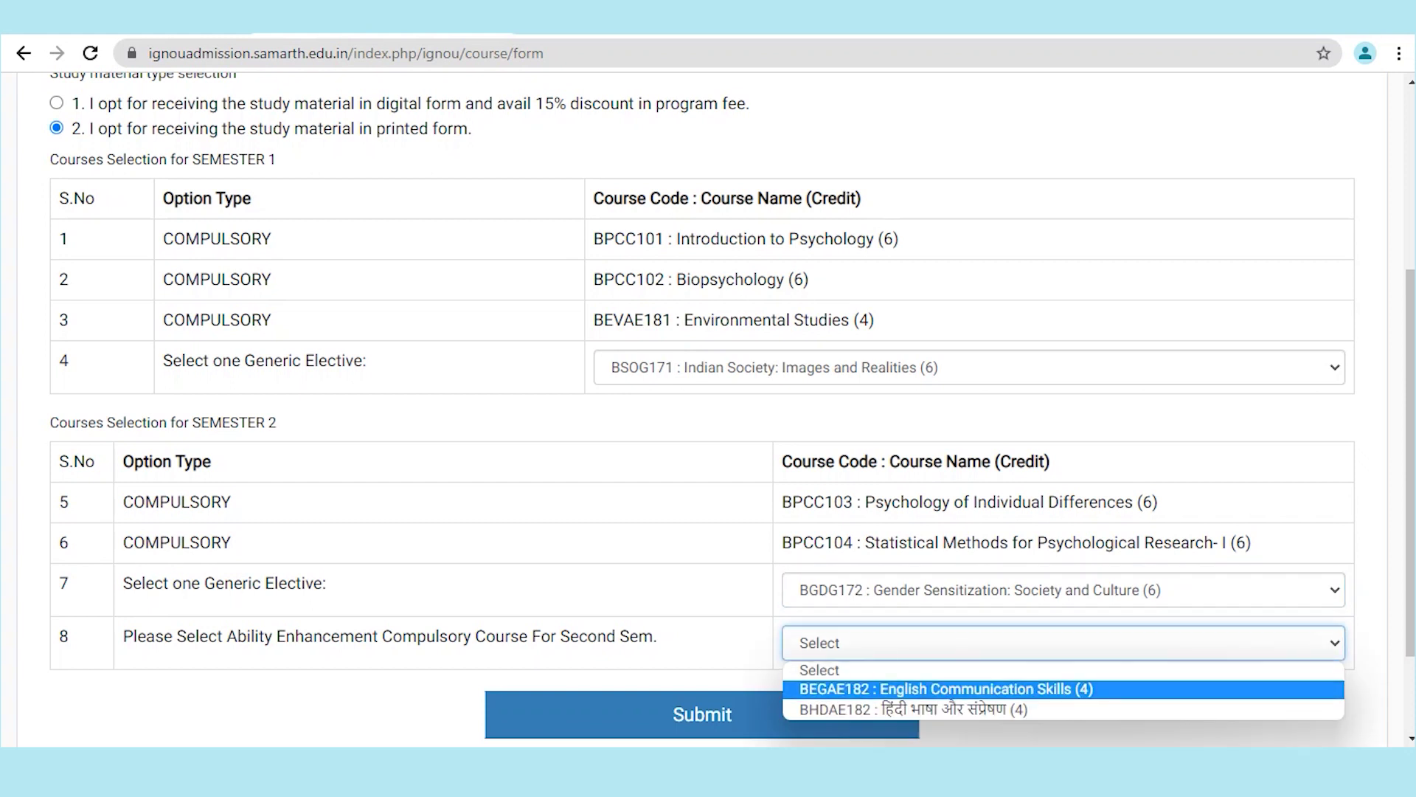
key("Return")
key("Tab")
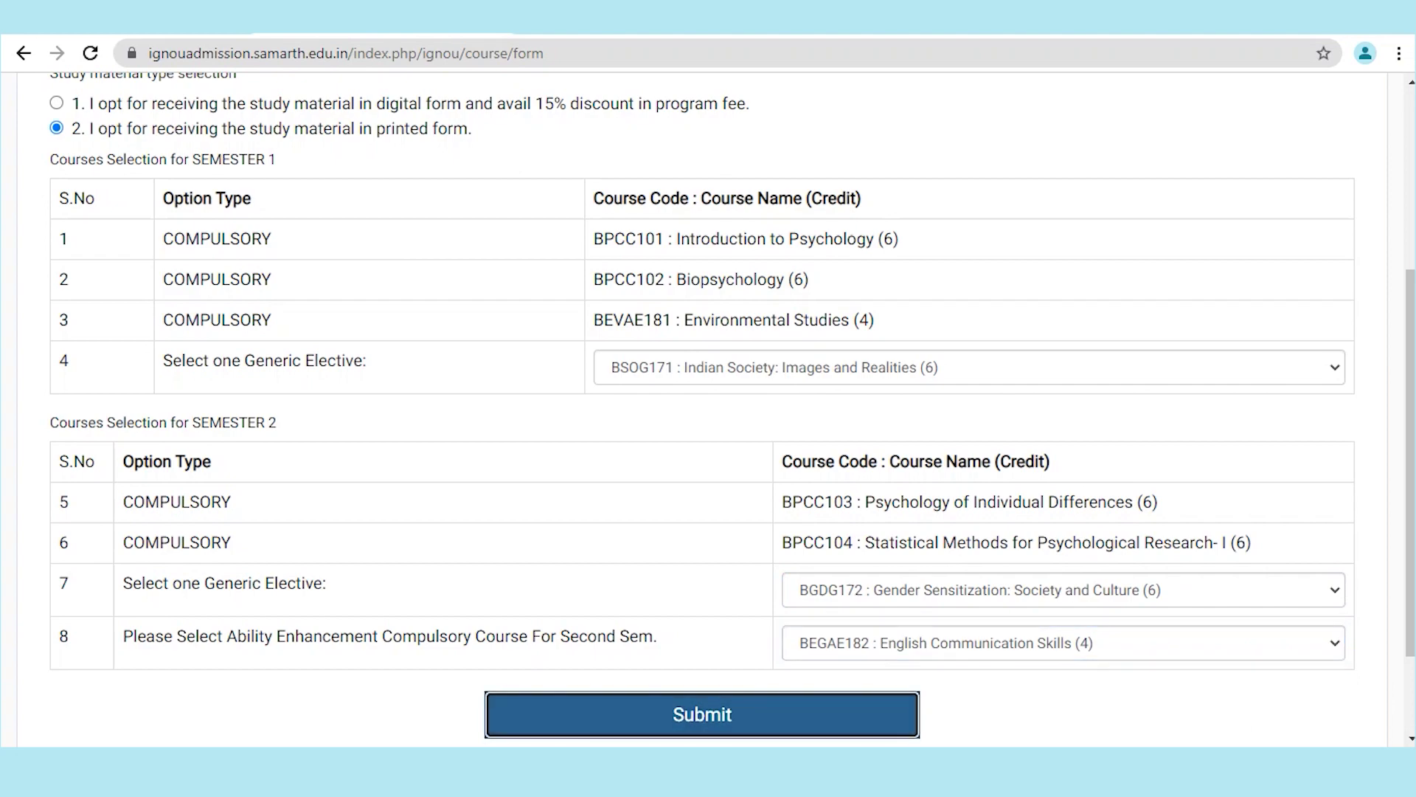
key("Return")
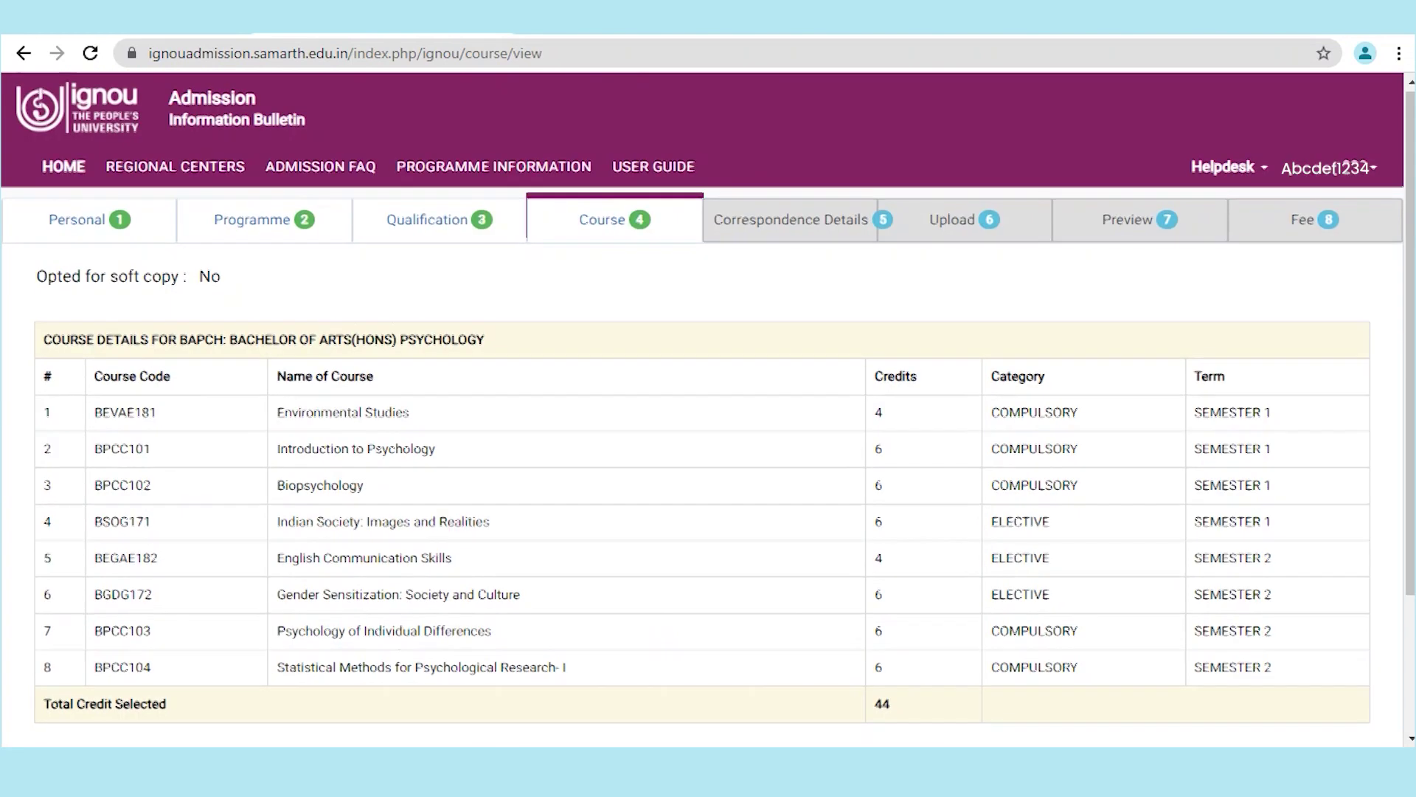
Step: Scroll past the saved course list and continue to the Correspondence Details form
scroll(708, 409, "down", 3)
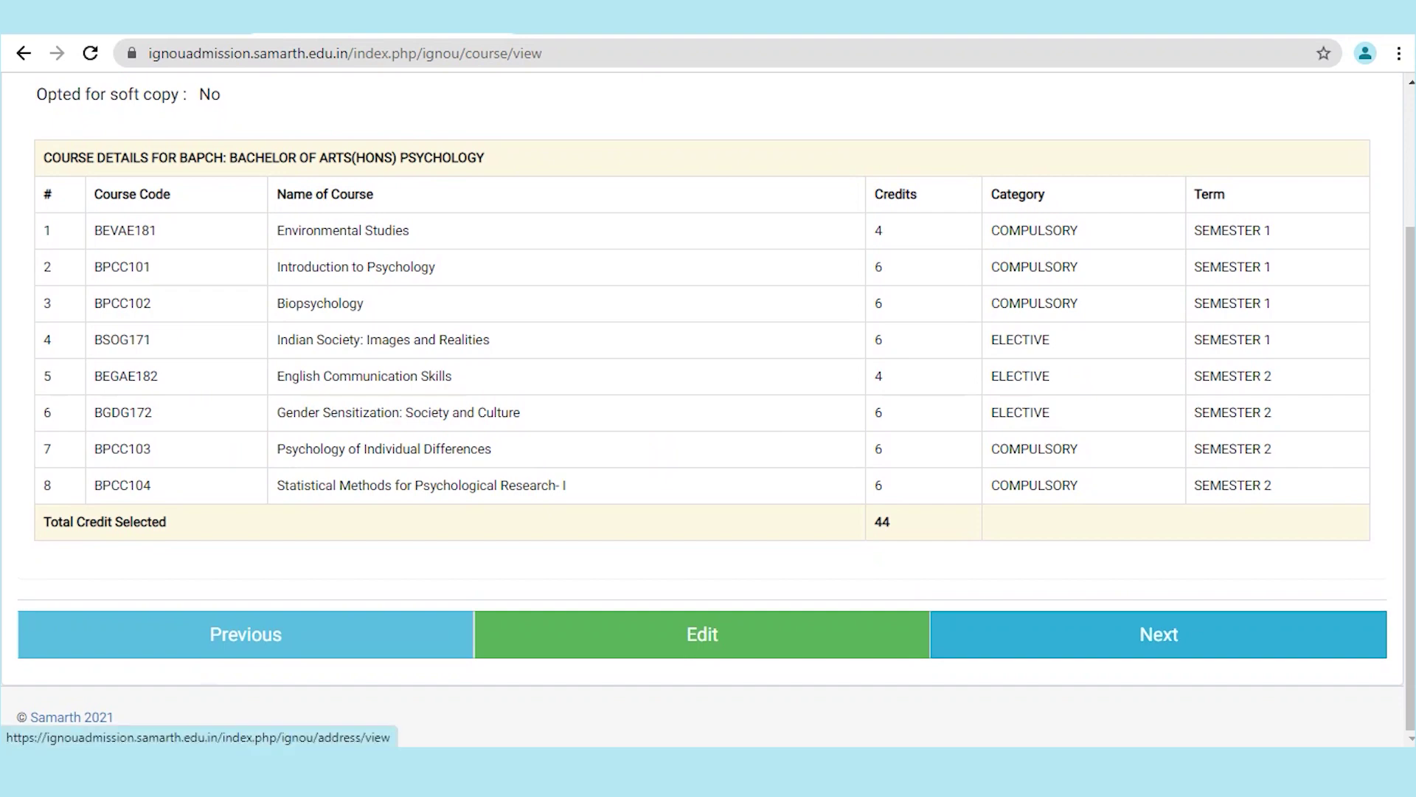
left_click(1158, 634)
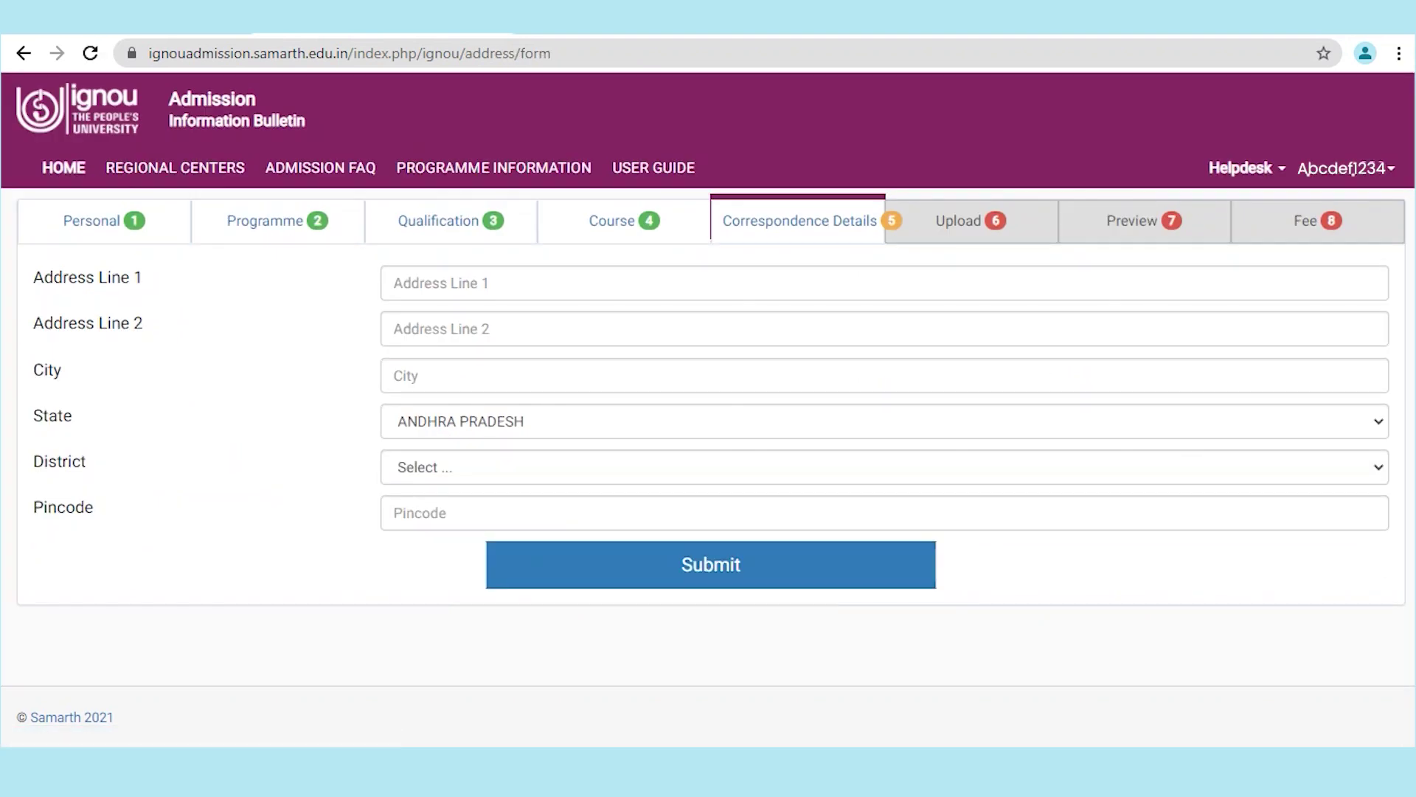
Step: Fill in both correspondence address lines and the city
left_click(426, 284)
type("Fhdgdhjii")
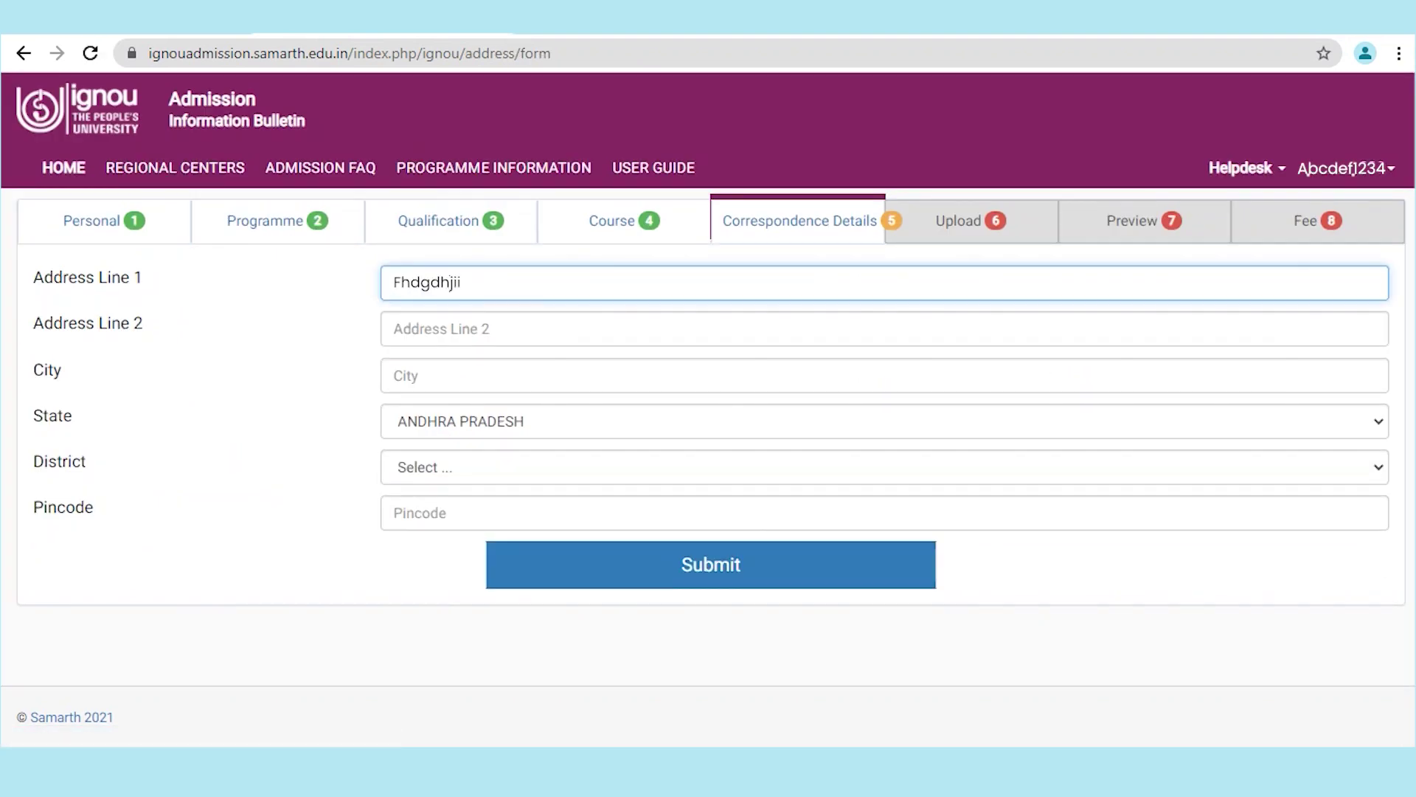
type(" (HOUSE)")
key("Left")
key("Left")
key("Left")
key("Left")
key("Left")
key("Left")
type("(")
key("Tab")
type("xgfgxgxgggdg")
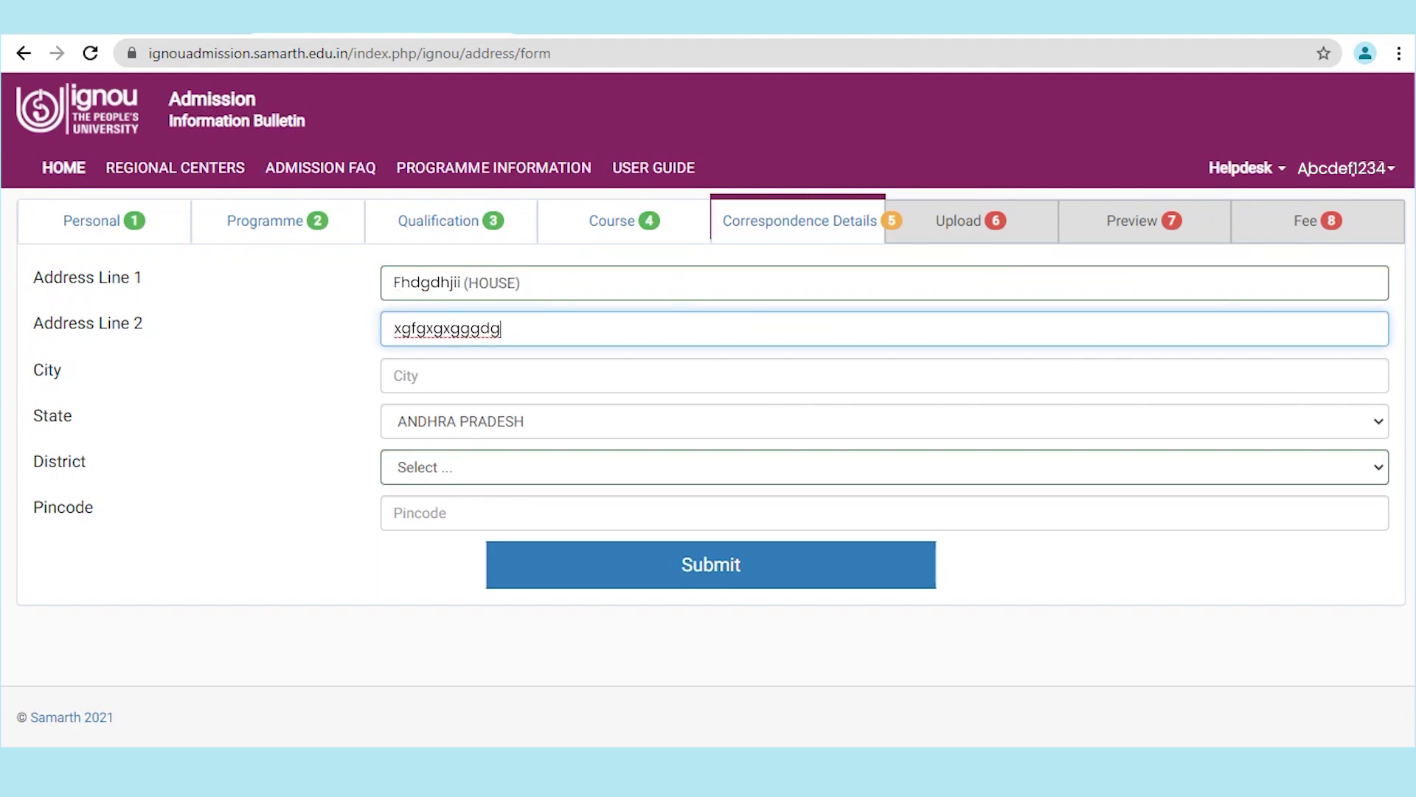
key("Tab")
type("Ernakulam")
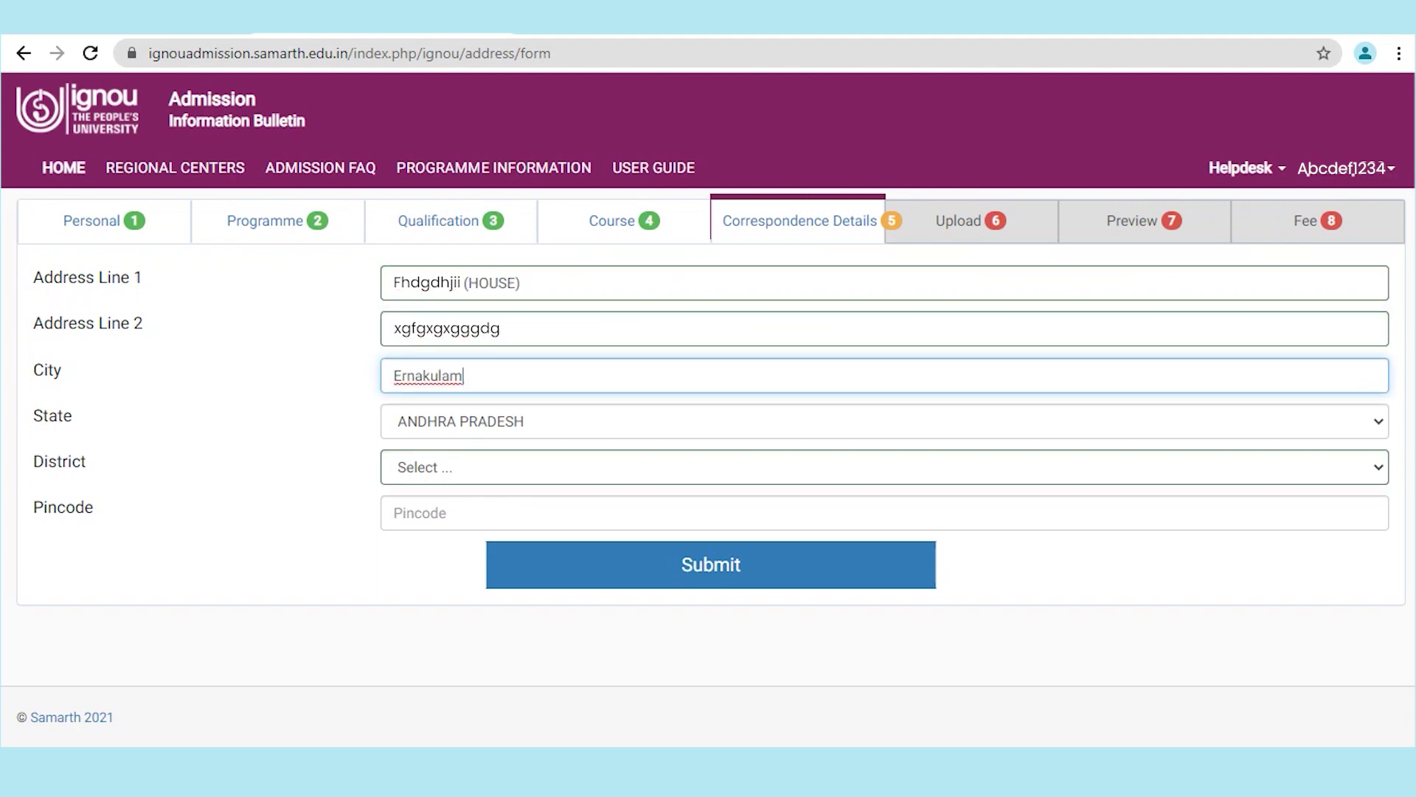
Step: Choose Kerala state and Ernakulam district, enter the pincode, save, and proceed to Upload
key("Tab")
type("ke")
key("Tab")
key("alt+Down")
key("Down")
key("Down")
key("Return")
key("Tab")
type("686681")
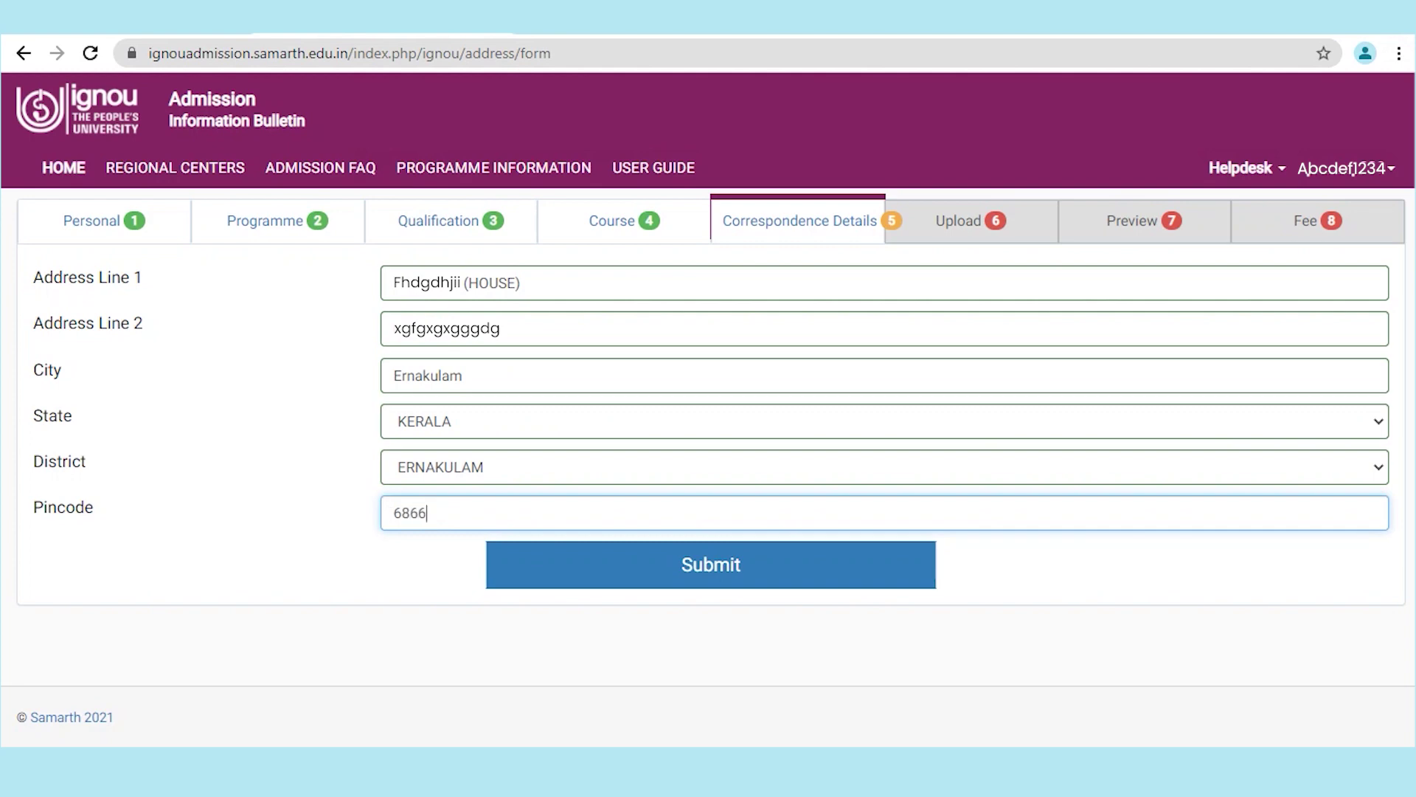
key("Return")
left_click(1173, 438)
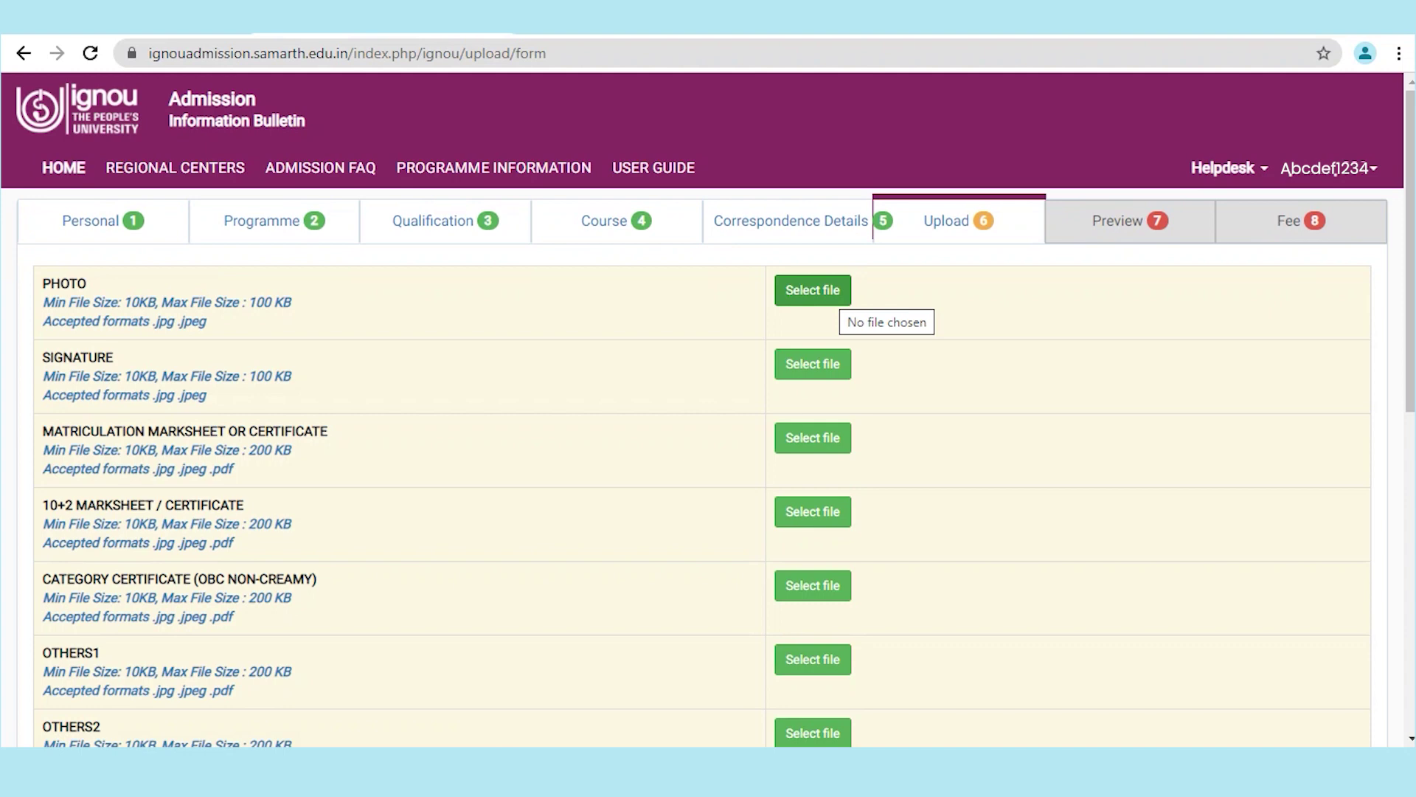
Step: Attach the photo, matriculation certificate and 10+2 marksheet files, then continue to Preview
left_click(813, 290)
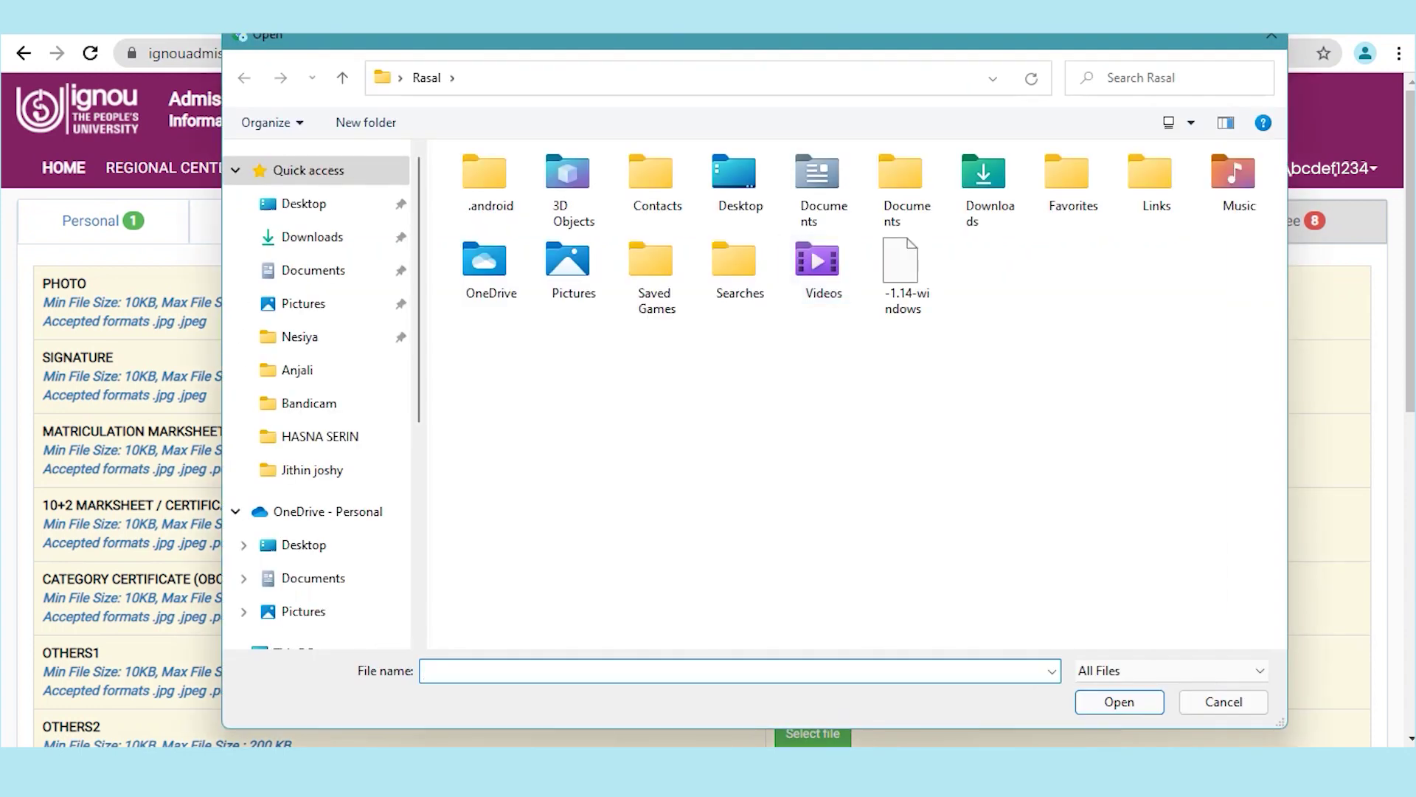
key("Escape")
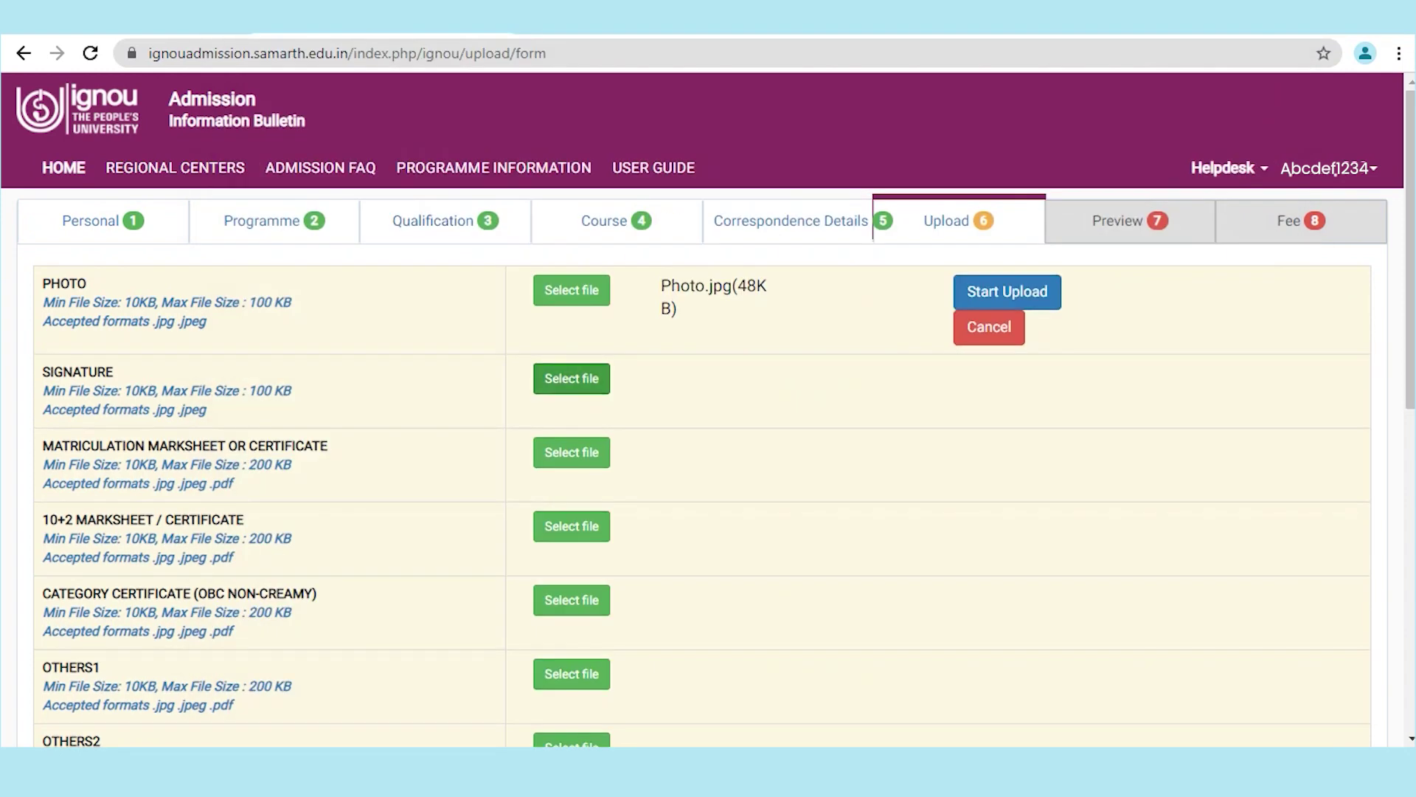
left_click(559, 466)
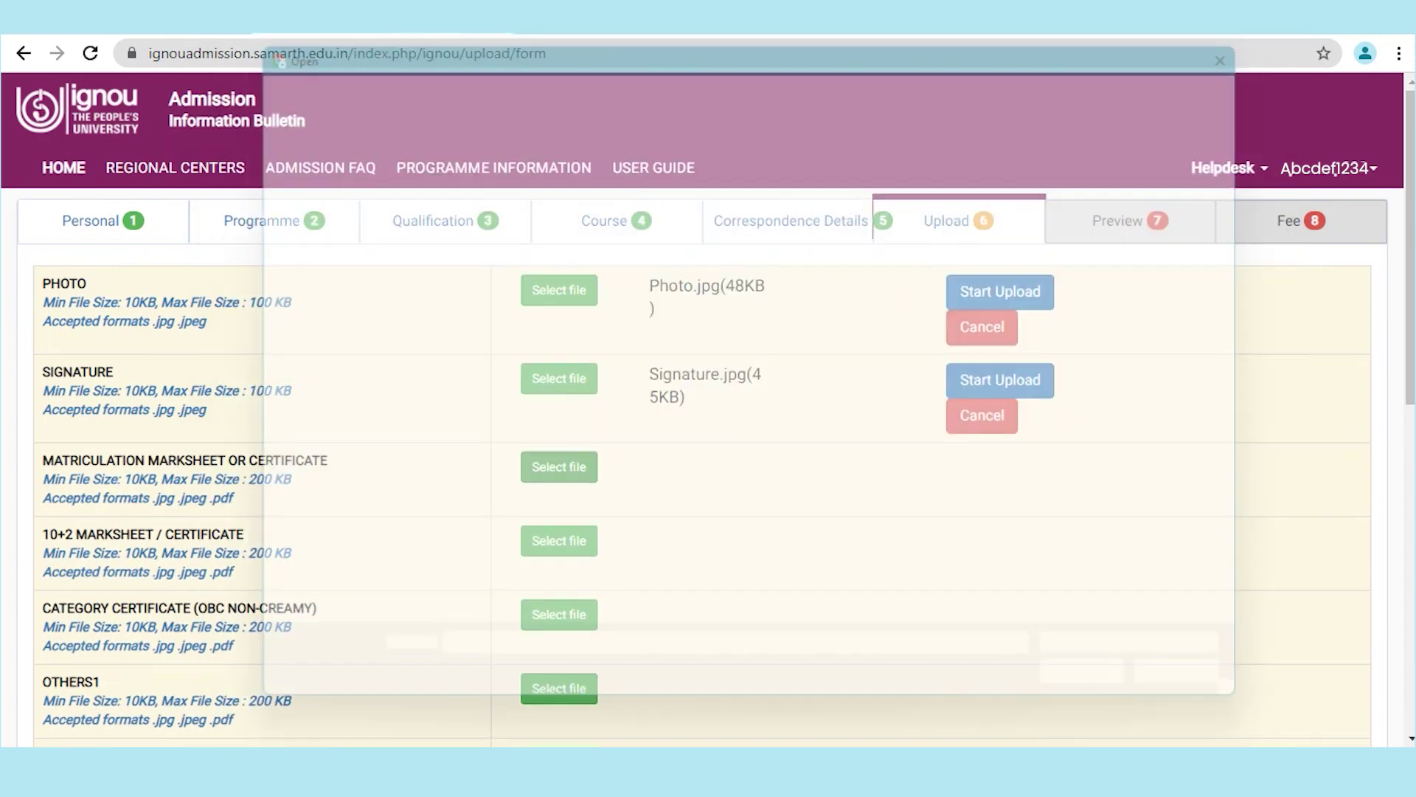
left_click(559, 555)
scroll(701, 442, "down", 3)
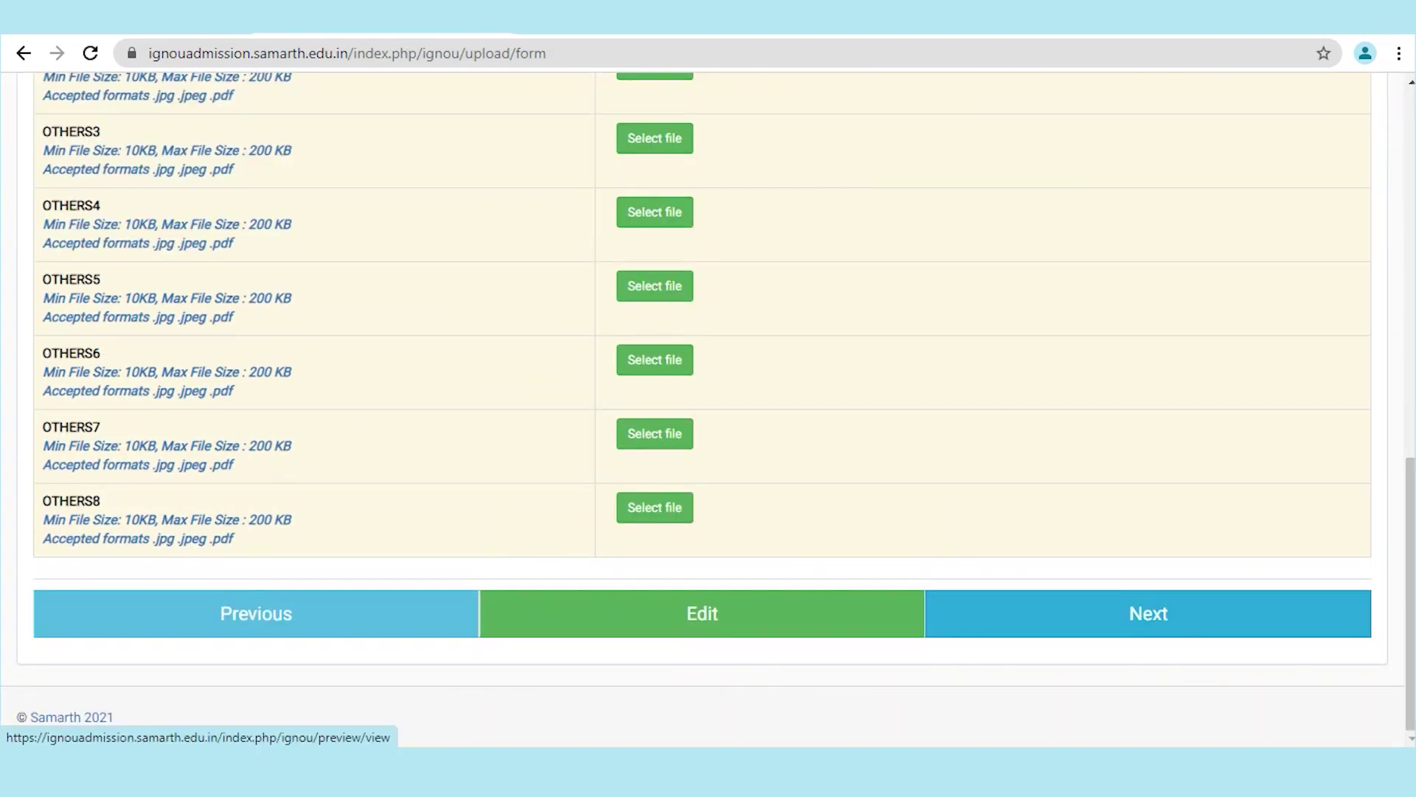
left_click(1148, 613)
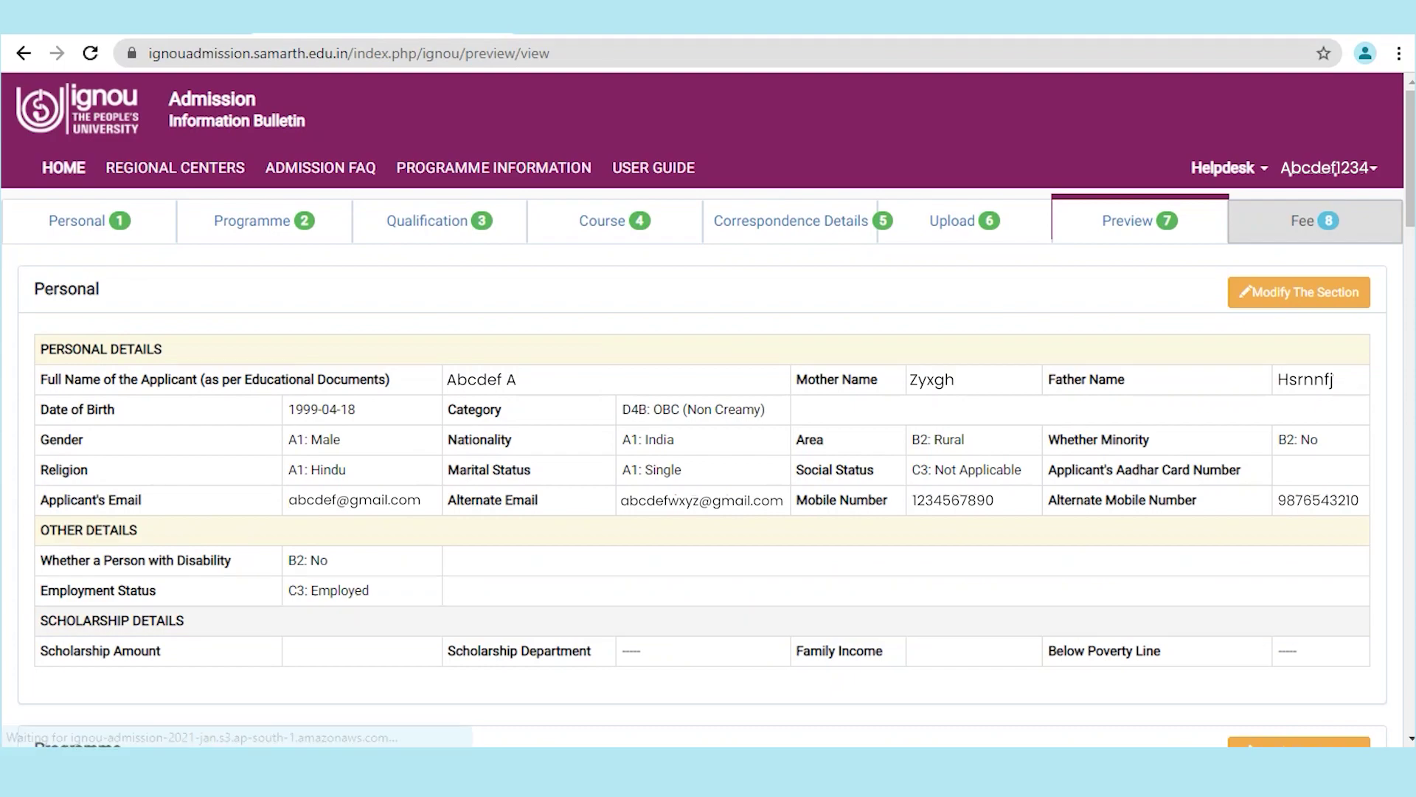
scroll(702, 409, "down", 3)
scroll(702, 410, "down", 4)
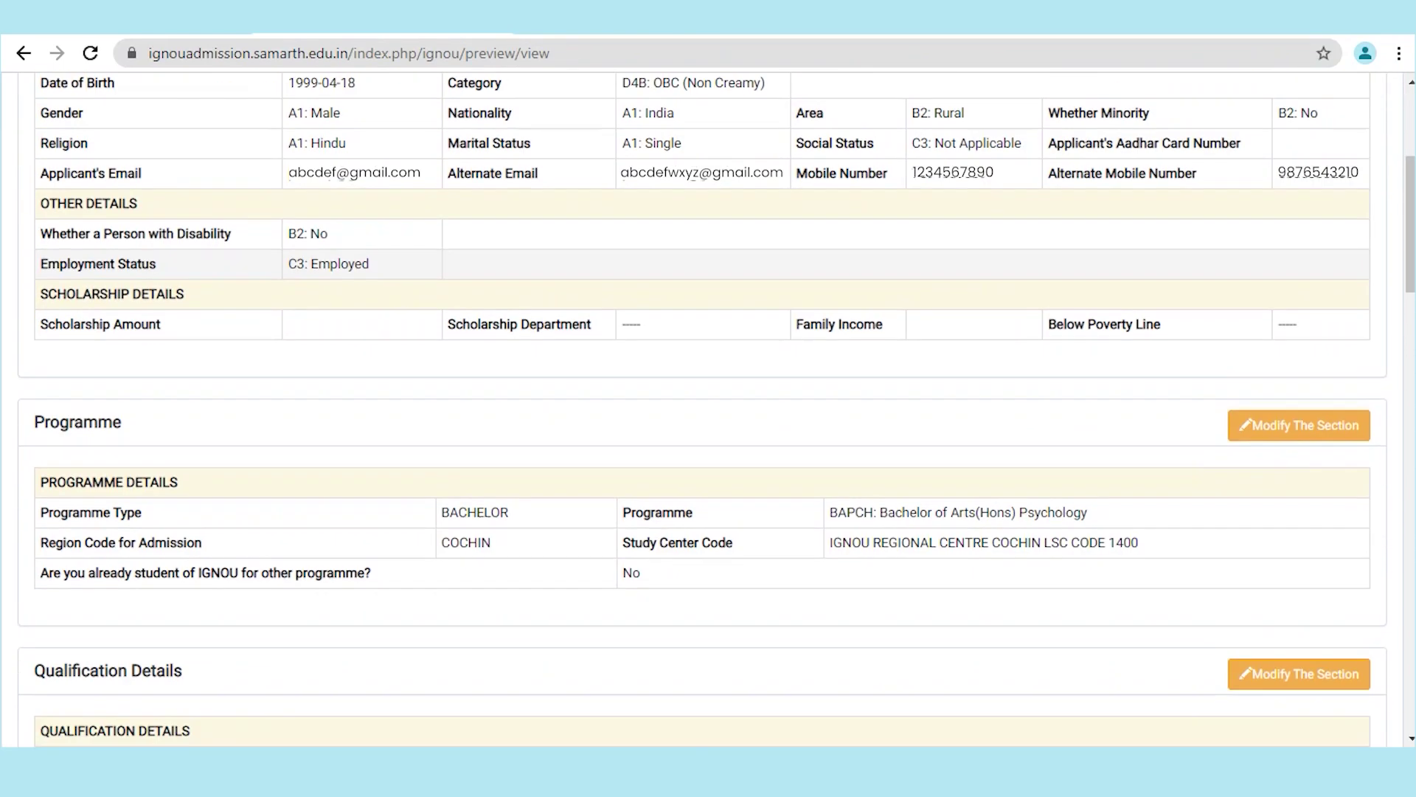
scroll(702, 409, "down", 5)
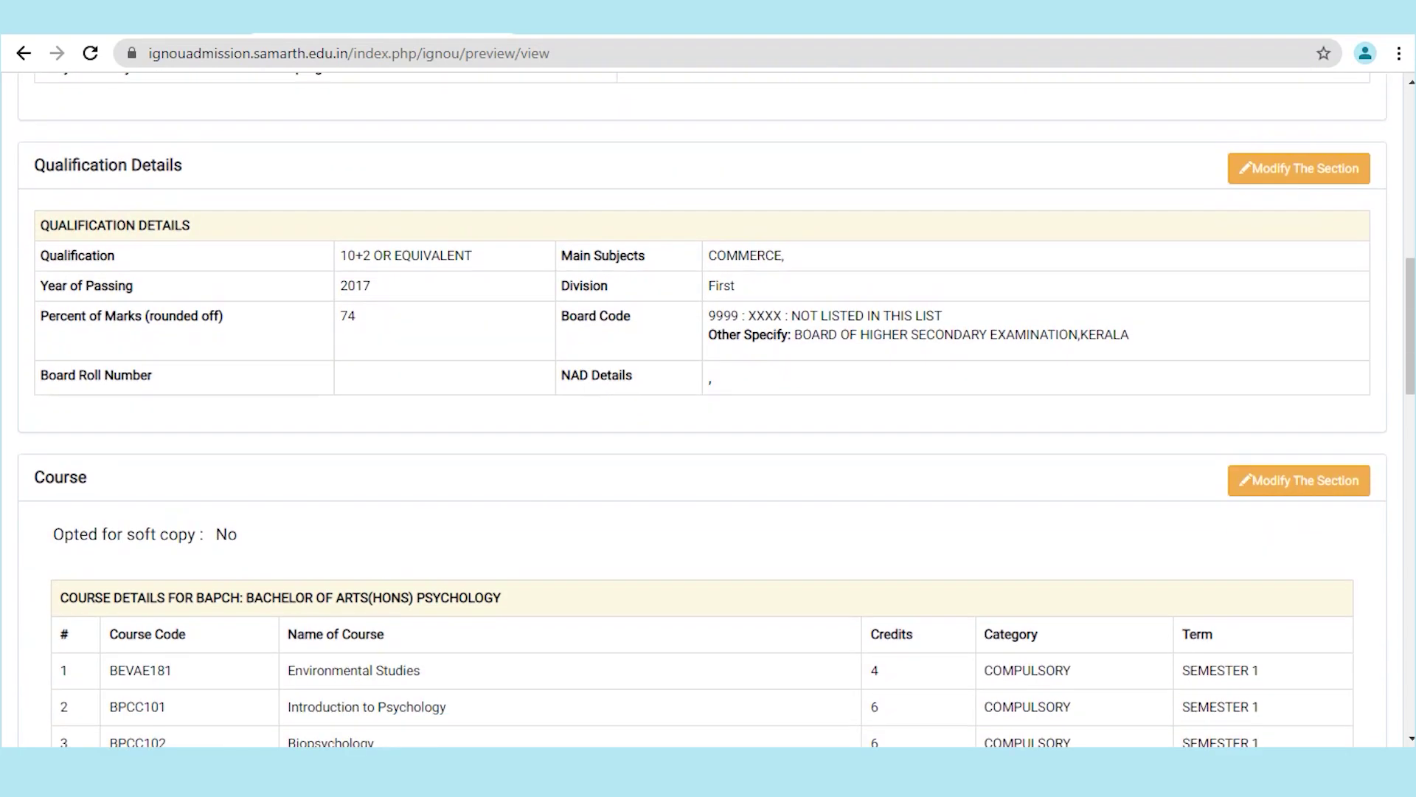
scroll(703, 409, "down", 3)
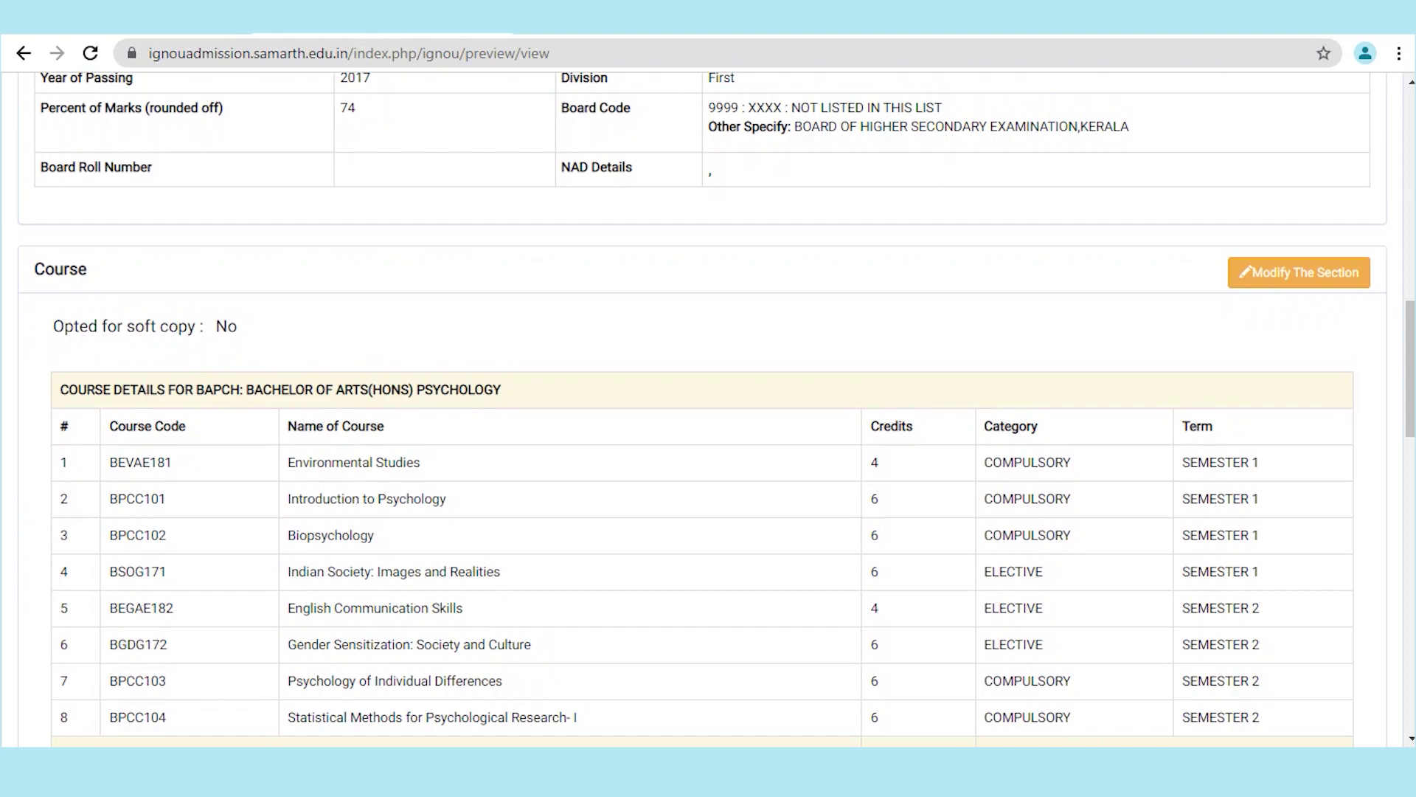
scroll(702, 409, "down", 4)
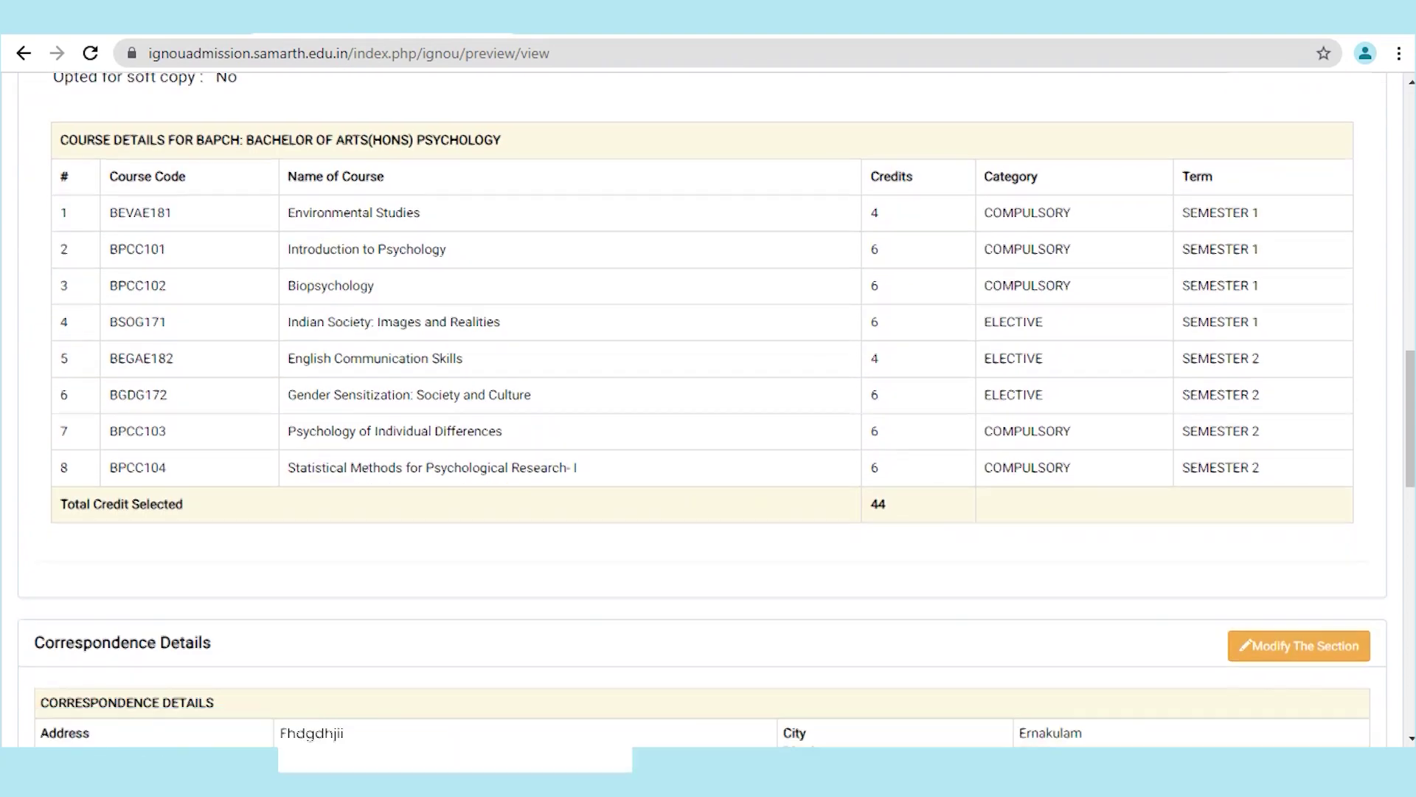
scroll(702, 410, "down", 1)
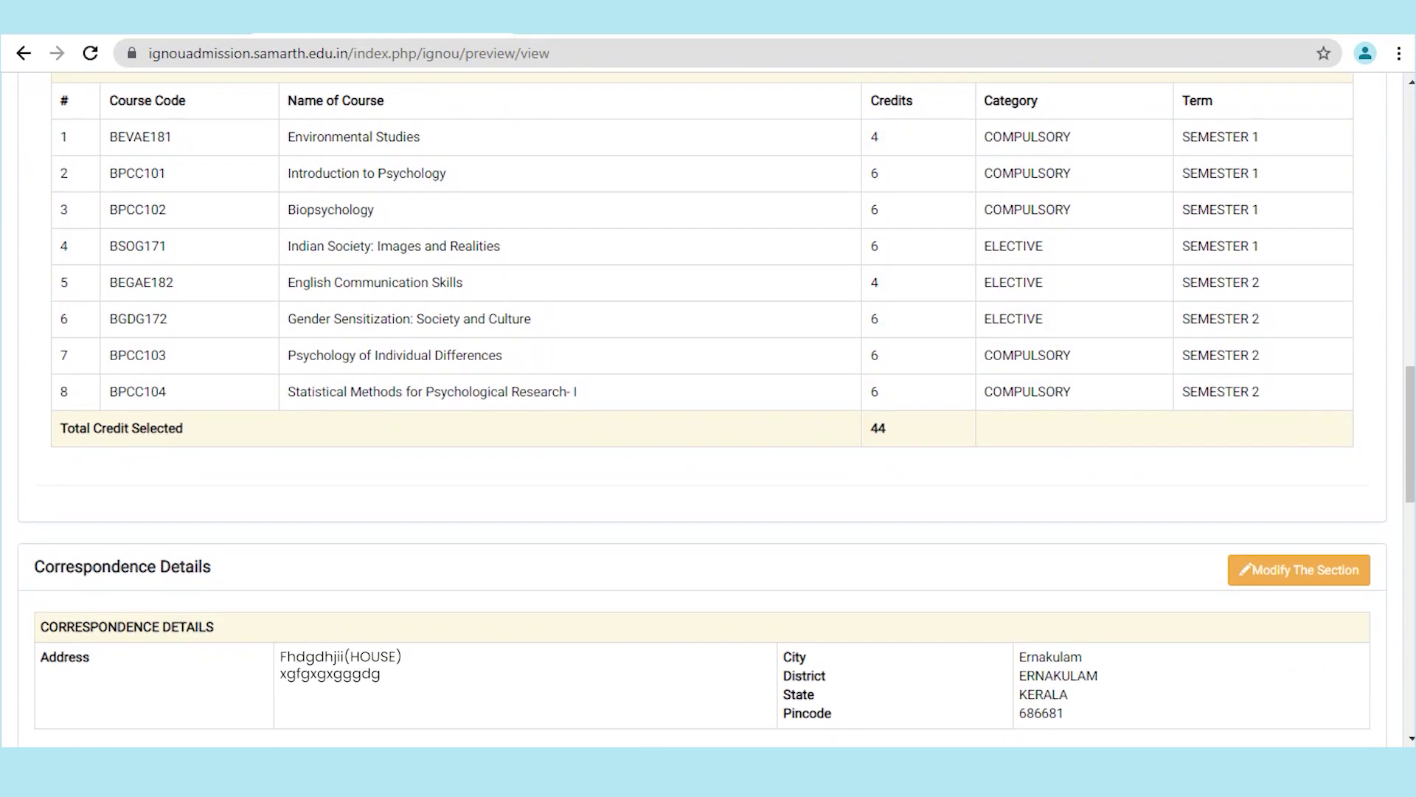
scroll(703, 409, "down", 4)
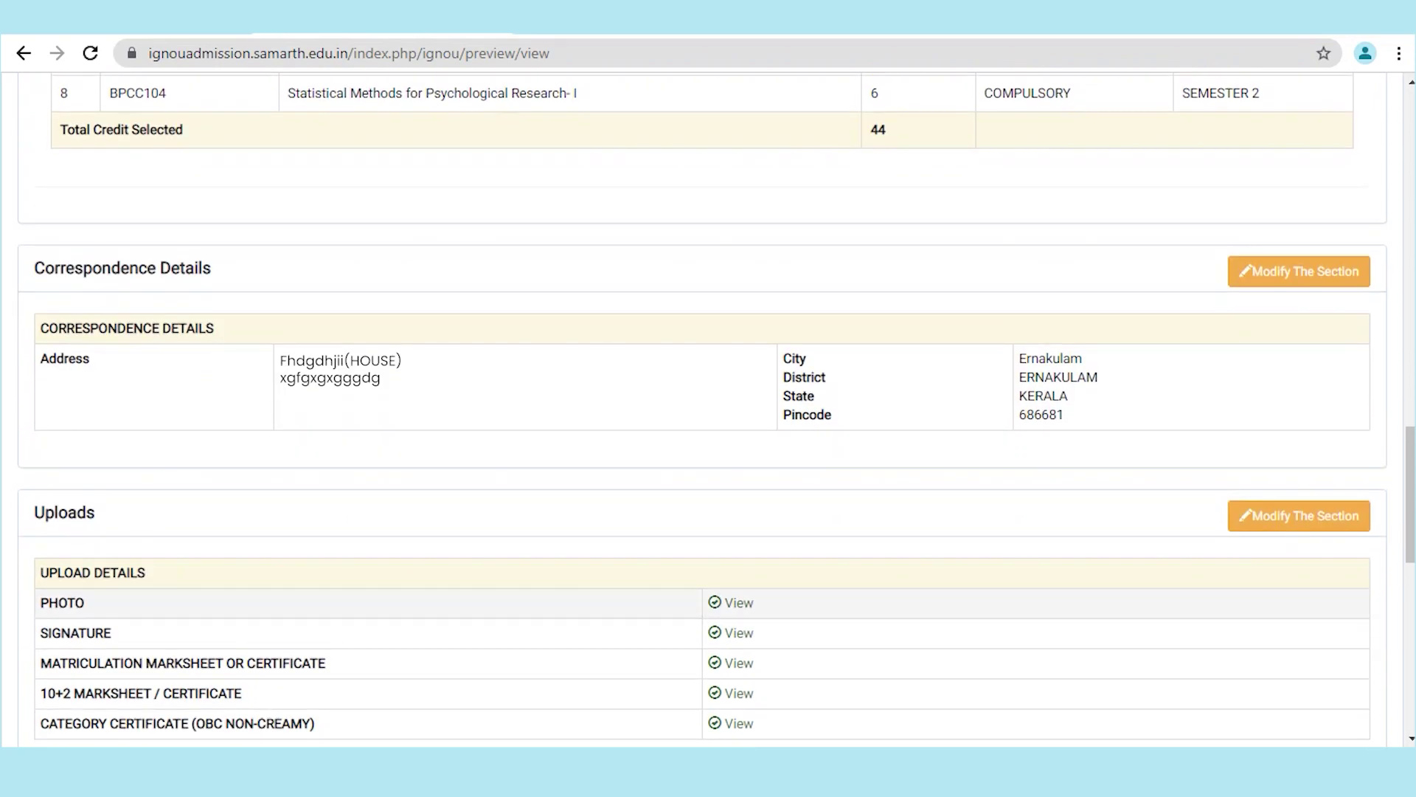
scroll(703, 410, "down", 5)
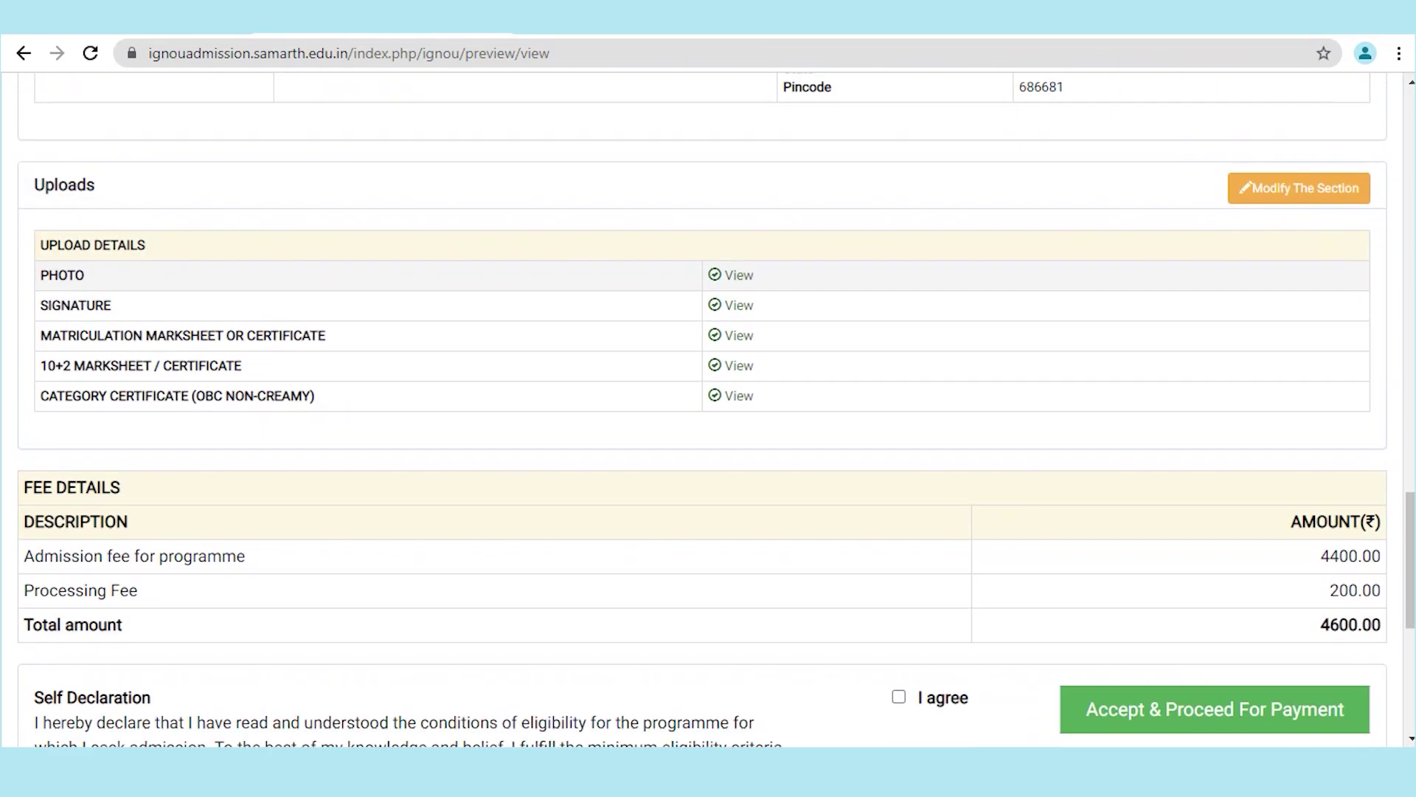
scroll(703, 409, "down", 3)
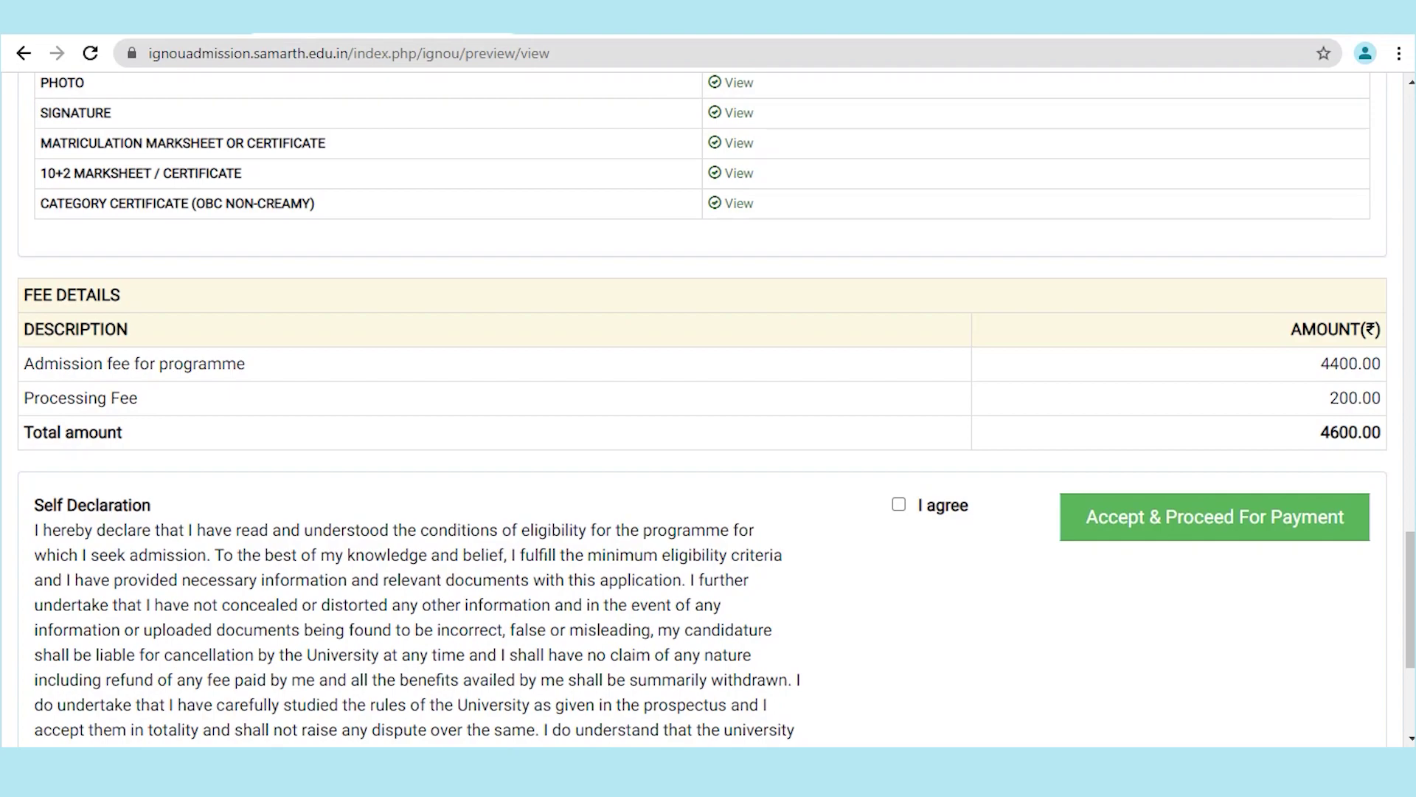
scroll(702, 409, "down", 4)
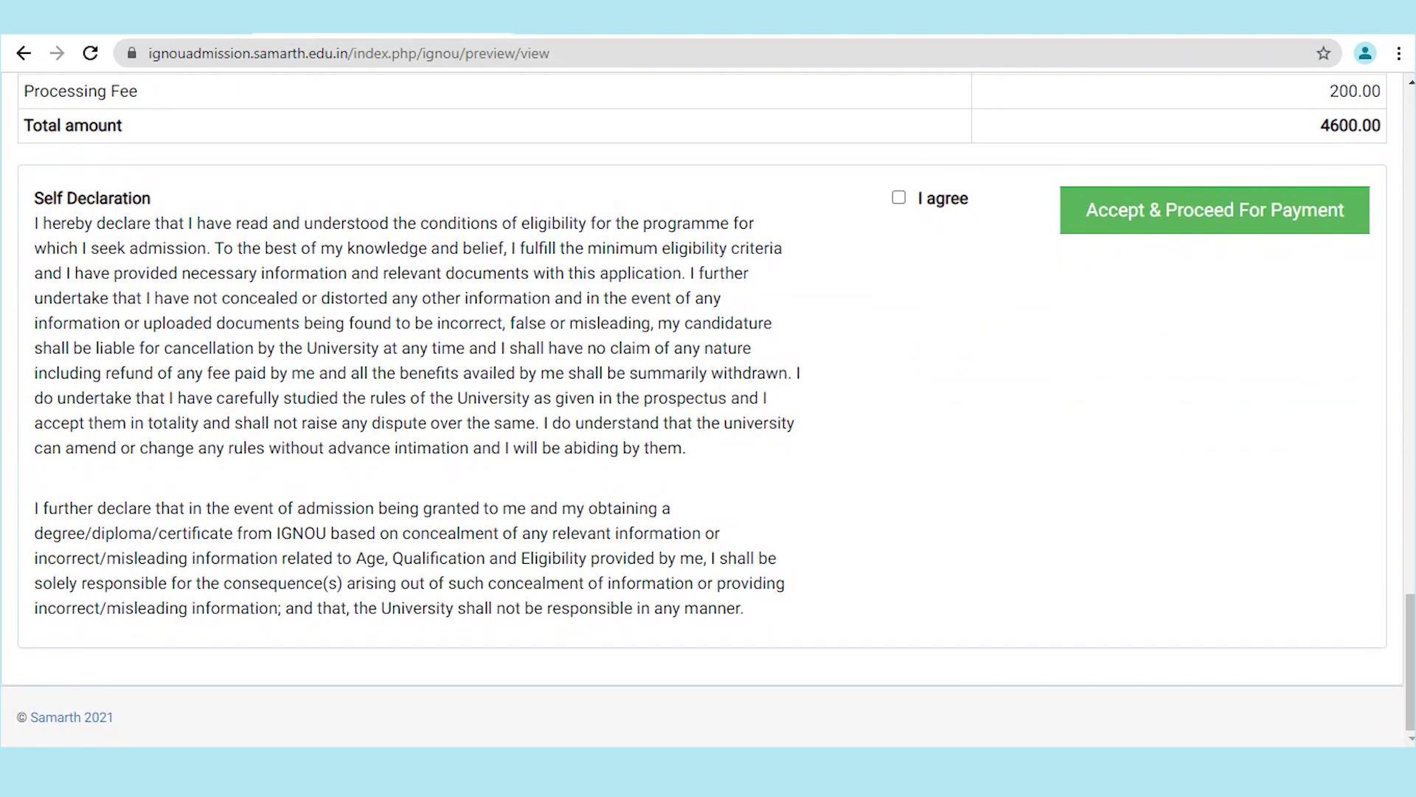